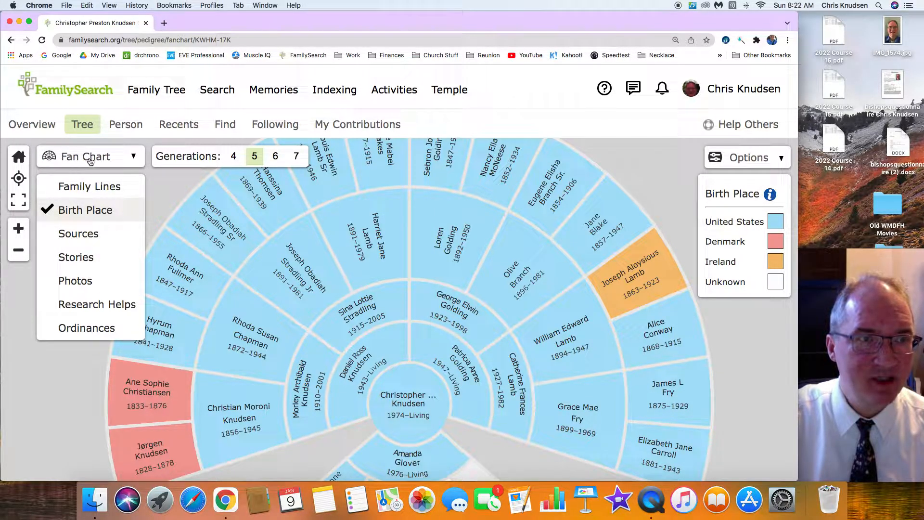
Using the Fan Chart view, recenter the tree on the outermost fifth-generation ancestor of the maternal line and on her mother's paternal grandfather
left_click(90, 158)
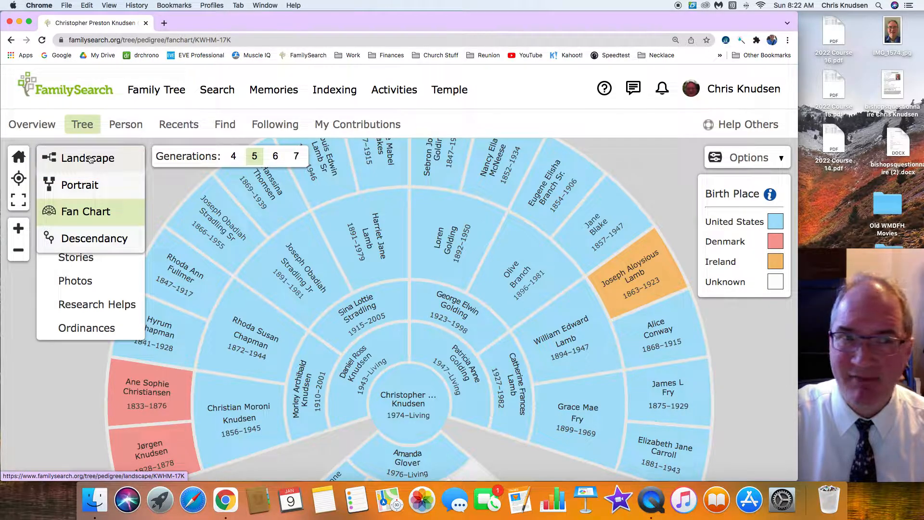
left_click(95, 217)
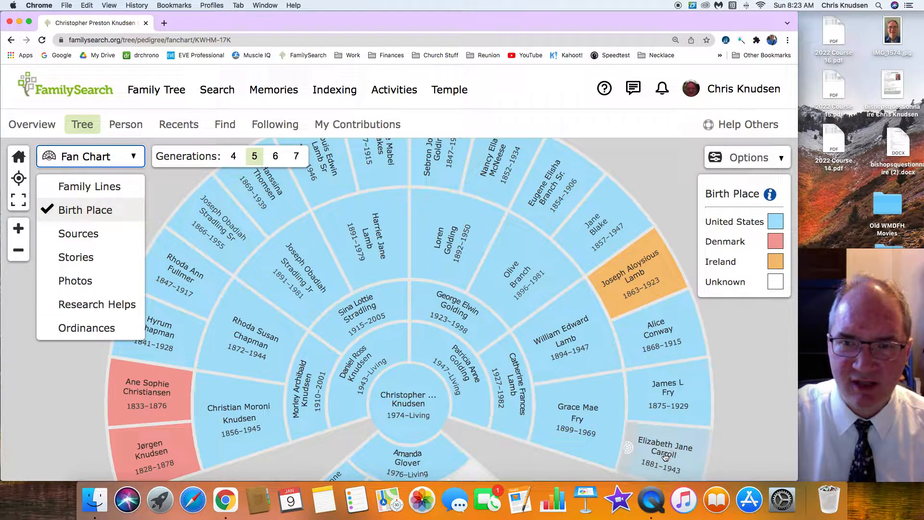
left_click(628, 449)
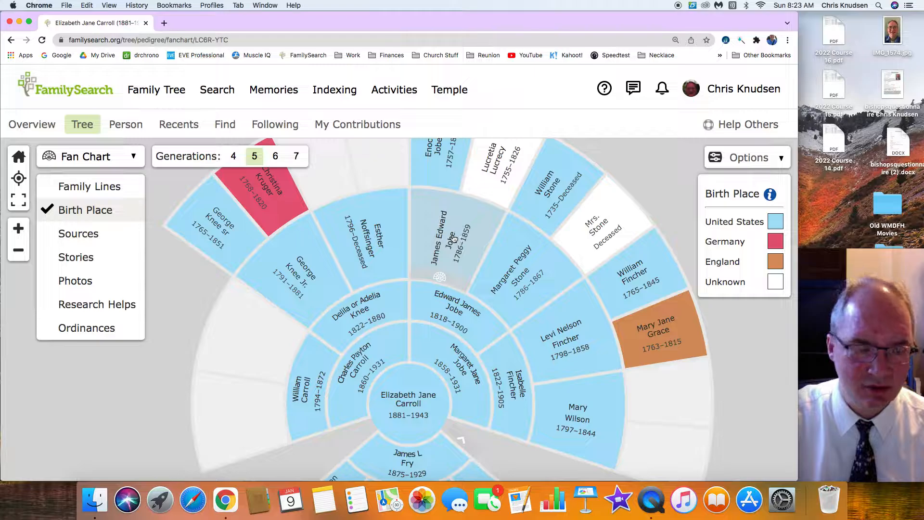
left_click(440, 276)
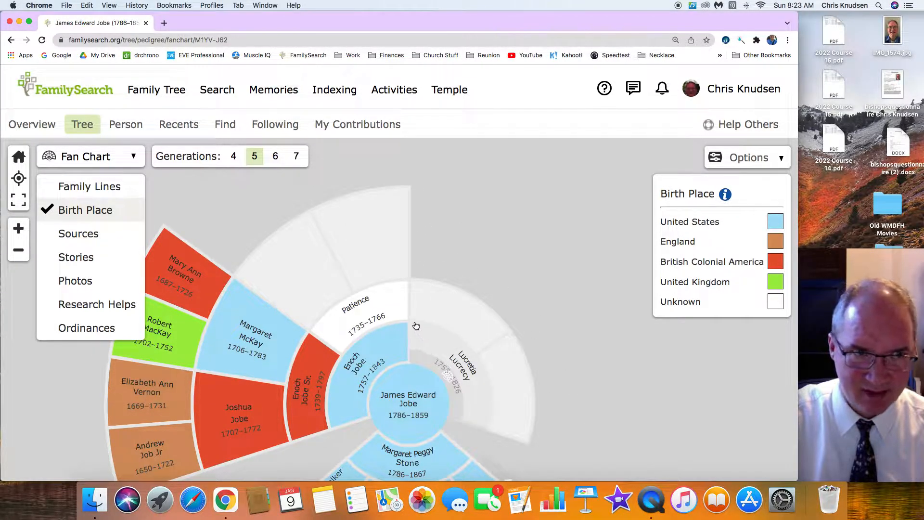
Switch the selected ancestor's tree to the Descendancy view
left_click(91, 157)
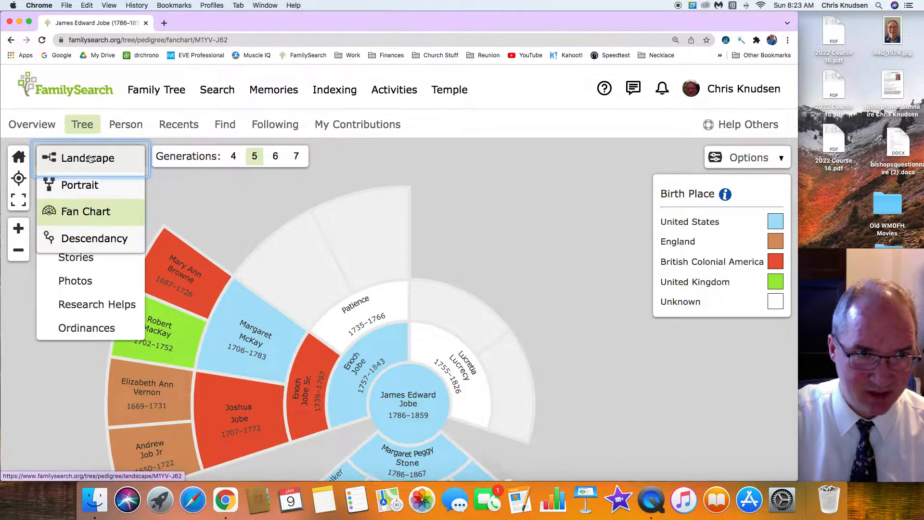
left_click(91, 240)
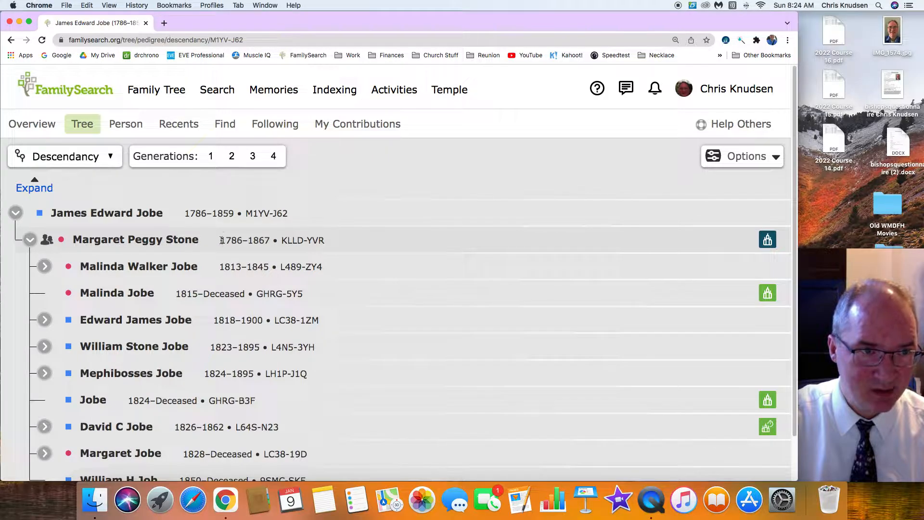
Expand the descendants of the ancestor's seventh listed child, that child's first daughter, and the first daughter below her
scroll(183, 250, "down", 1)
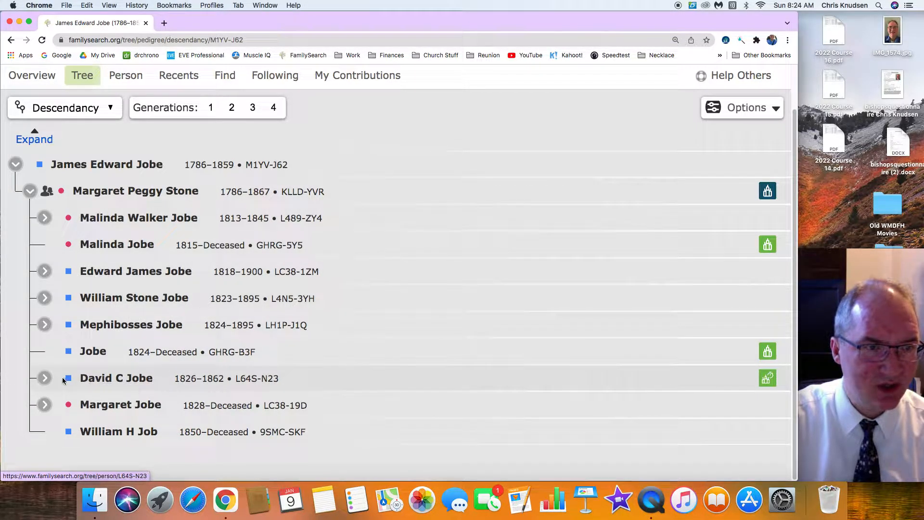
left_click(45, 378)
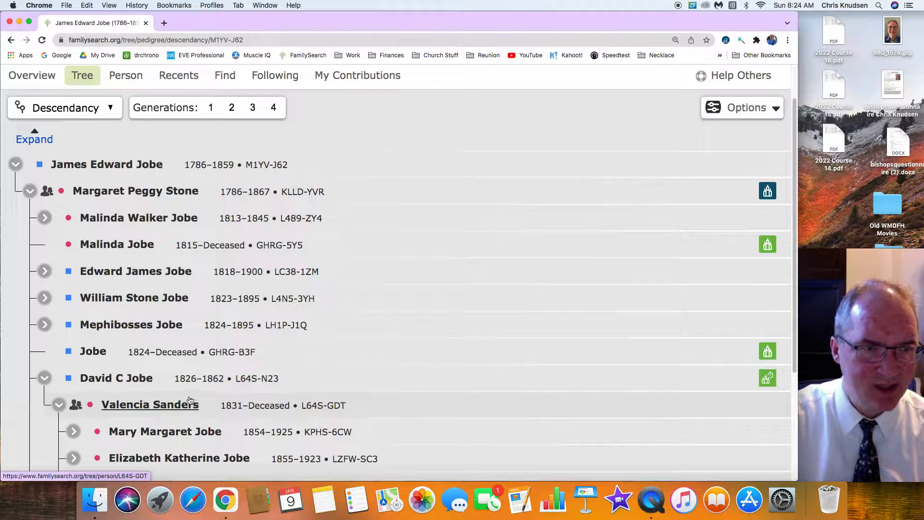
scroll(202, 375, "down", 5)
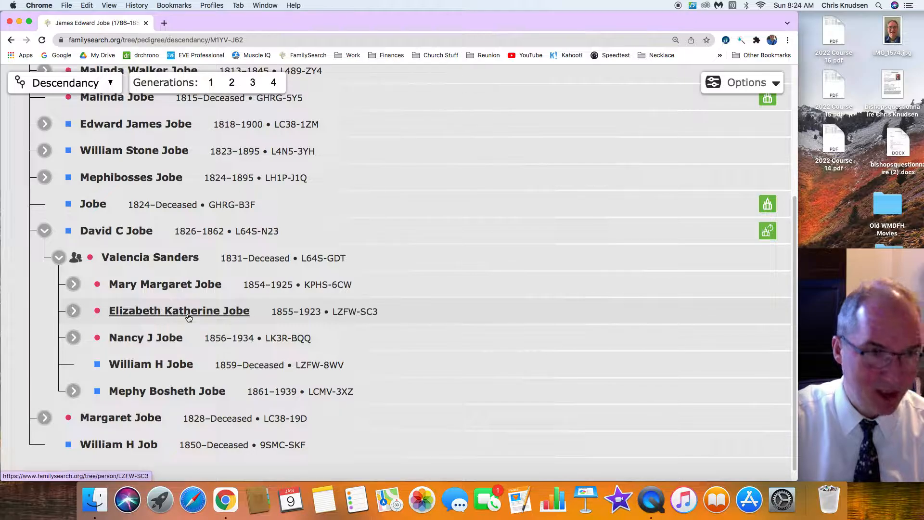
left_click(73, 285)
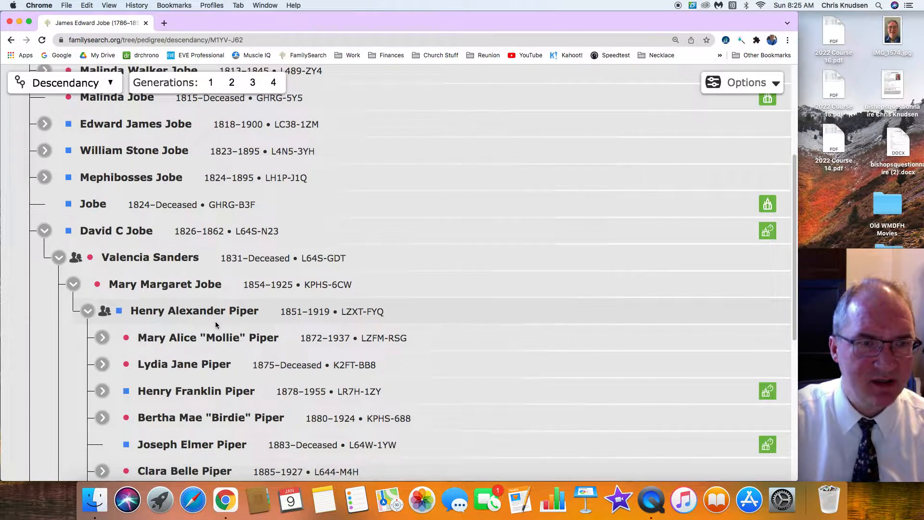
left_click(103, 338)
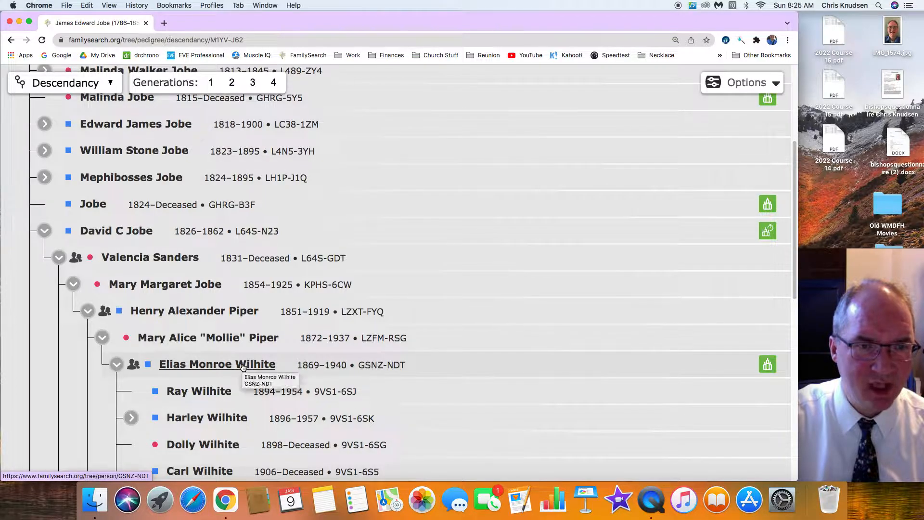
Open the person page of the third child in the lowest expanded family in a new browser tab and switch to it
scroll(243, 367, "down", 5)
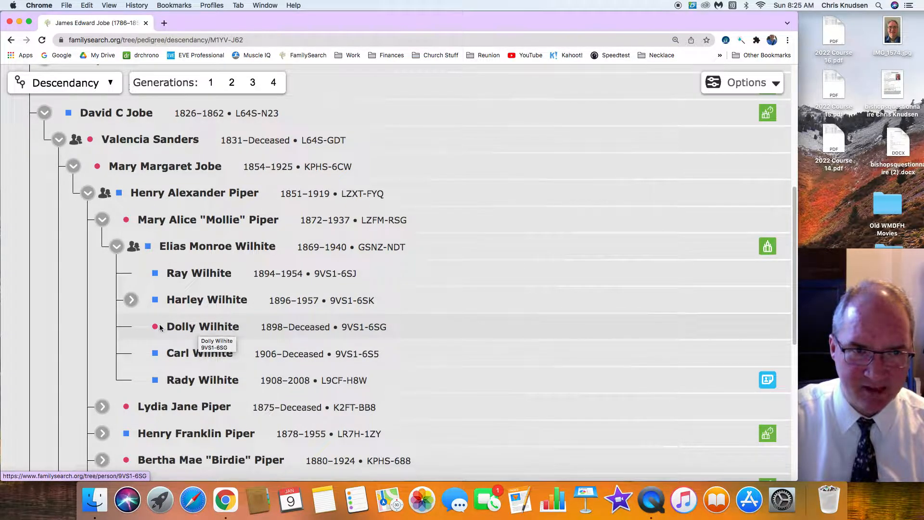
left_click(202, 327)
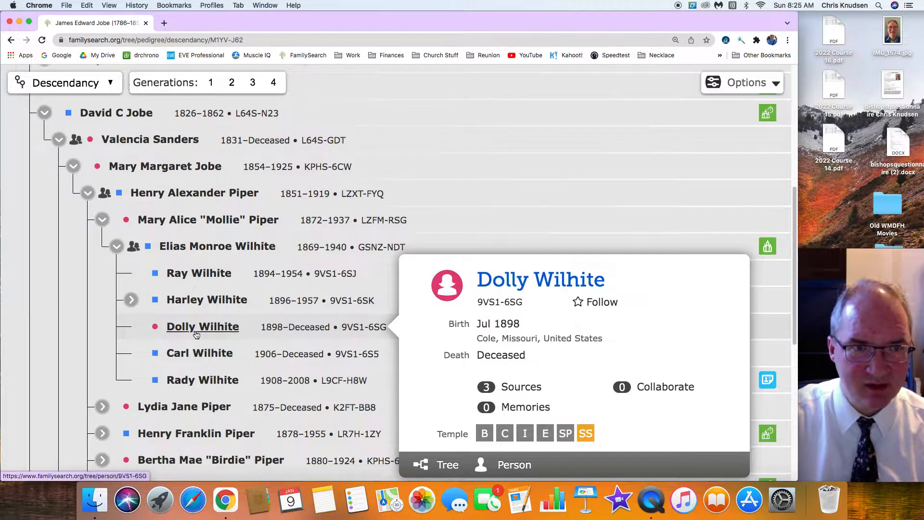
right_click(513, 467)
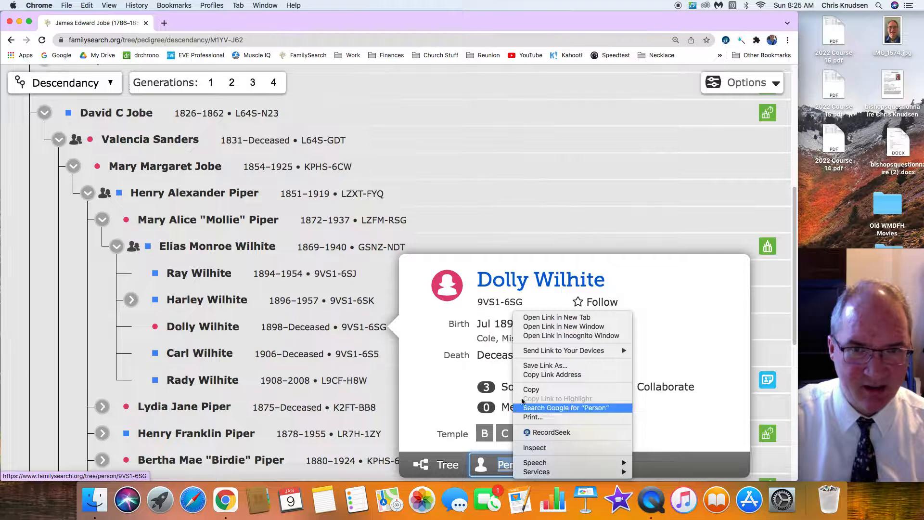
left_click(544, 322)
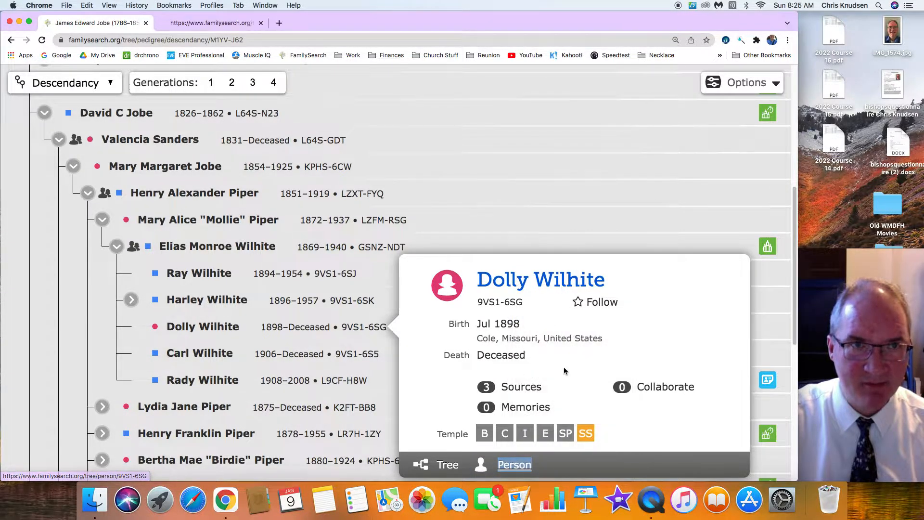
left_click(196, 22)
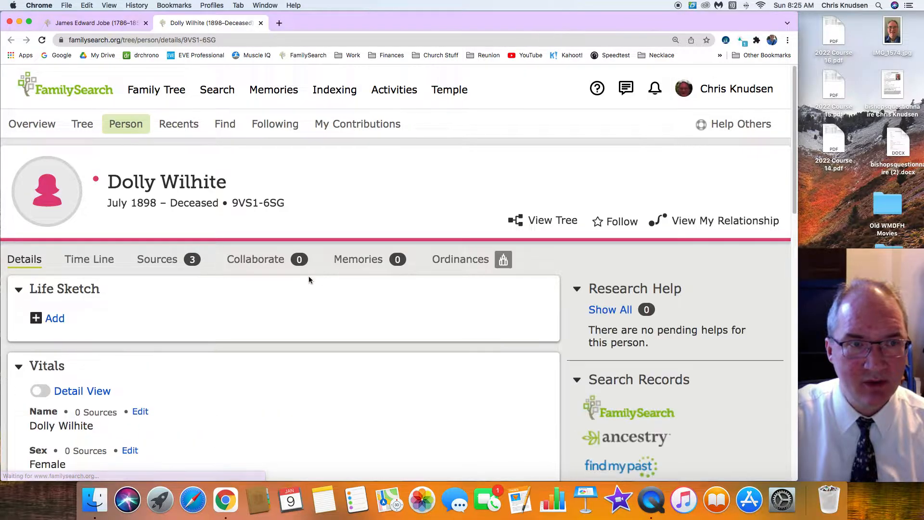
Examine the person's vitals, other information, family members and attached sources for missing death, spouse and census details
scroll(261, 306, "down", 5)
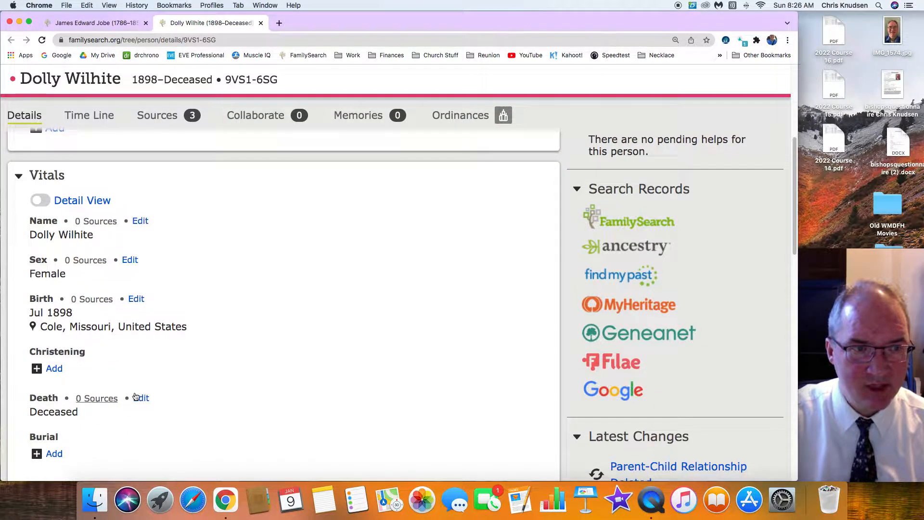
scroll(170, 392, "down", 3)
scroll(171, 392, "down", 5)
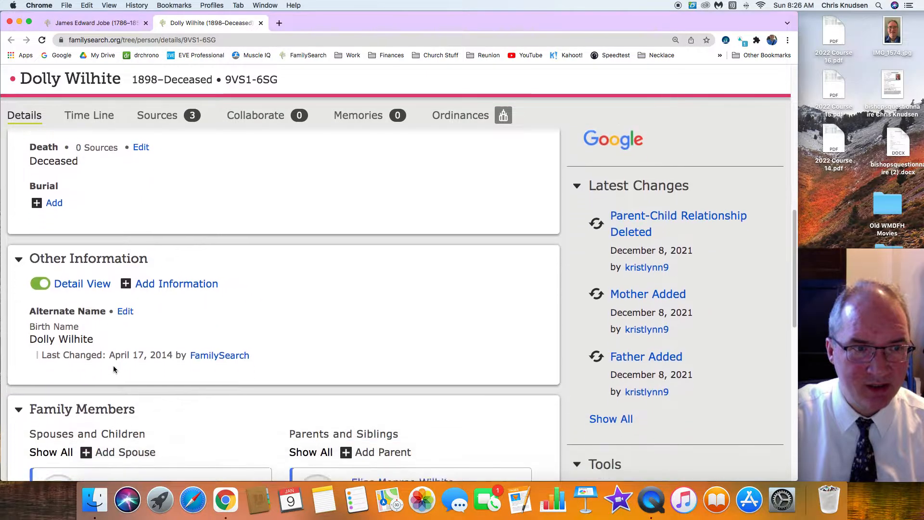
scroll(105, 357, "down", 2)
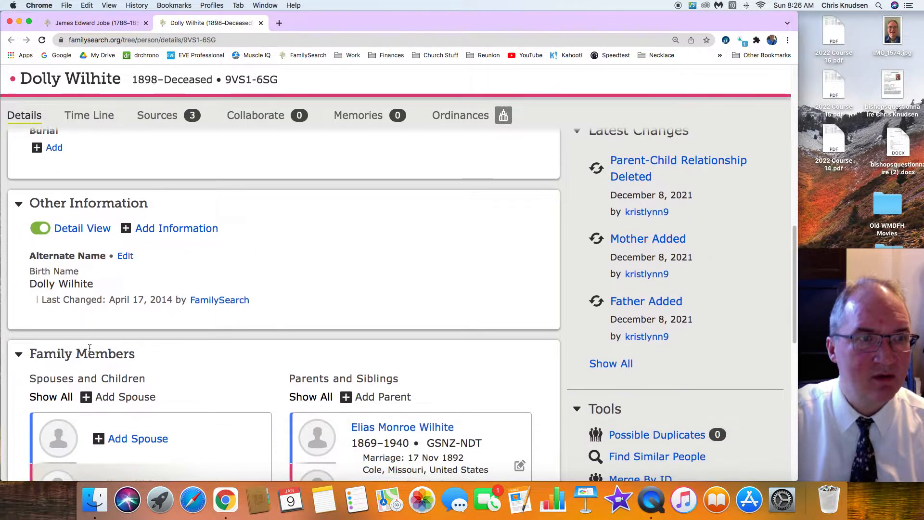
scroll(90, 347, "down", 2)
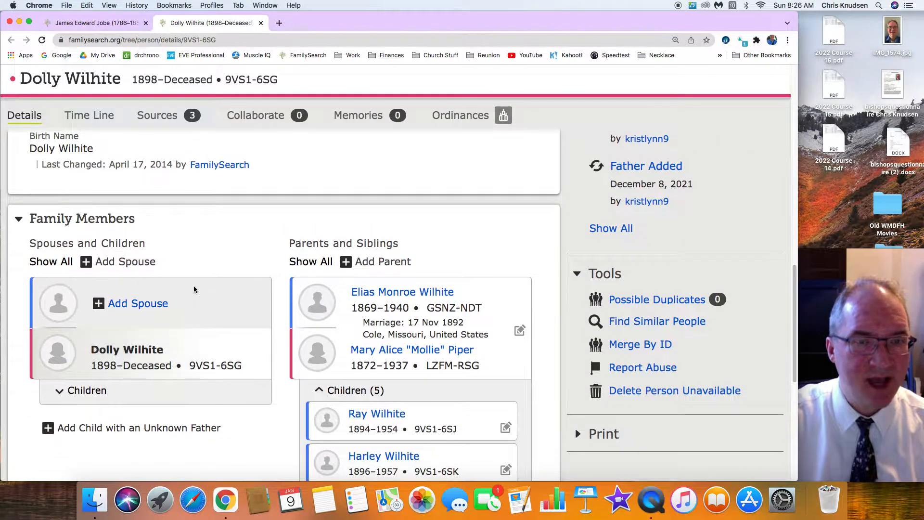
scroll(271, 383, "down", 6)
scroll(270, 381, "up", 11)
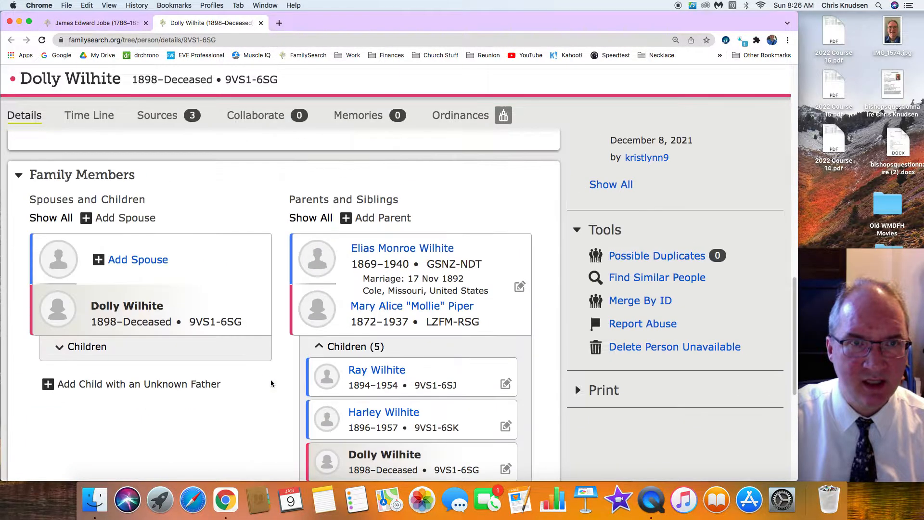
left_click(158, 116)
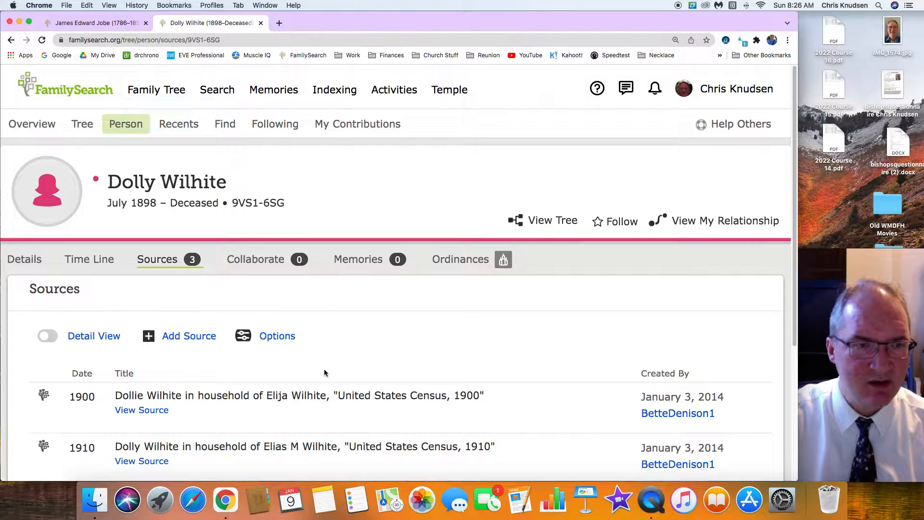
scroll(325, 371, "down", 5)
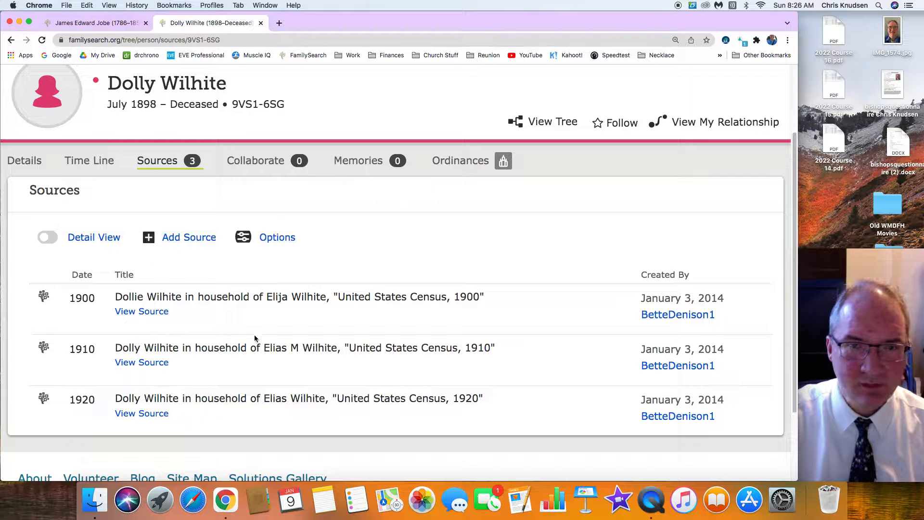
Return to the person's details and start an Ancestry record search for her
left_click(24, 160)
scroll(217, 286, "up", 4)
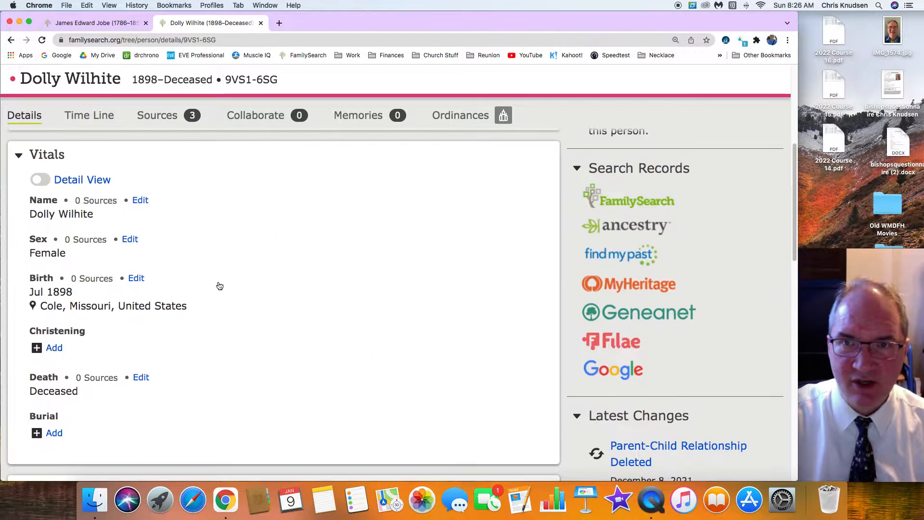
scroll(218, 285, "up", 3)
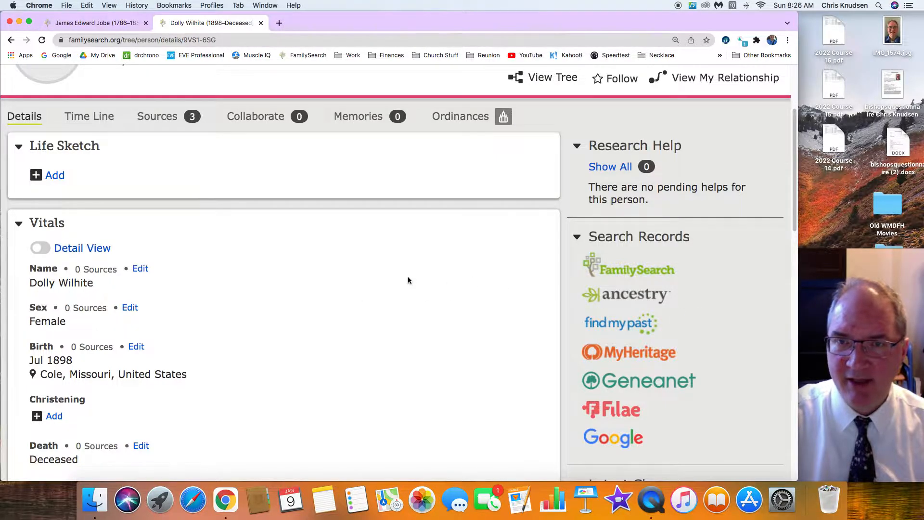
left_click(627, 296)
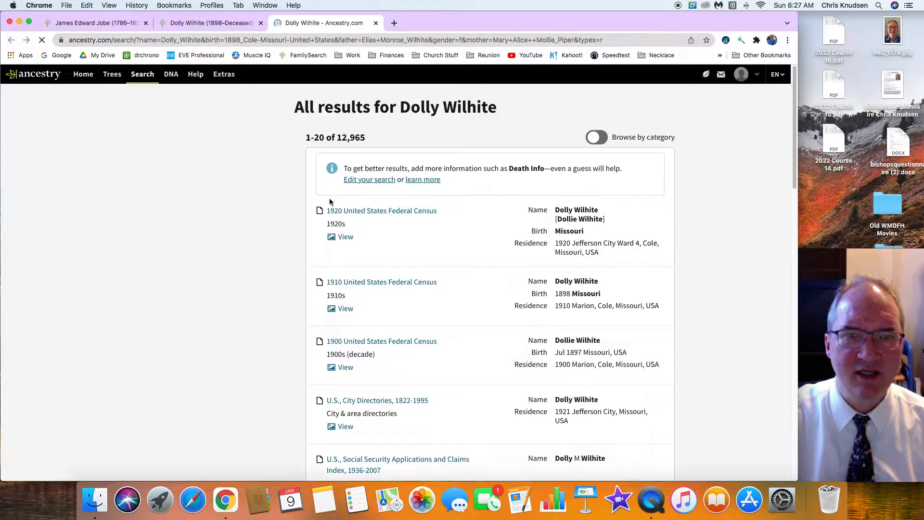
From the 1920 United States Federal Census result, open the suggested Missouri death certificate record and its image
left_click(370, 212)
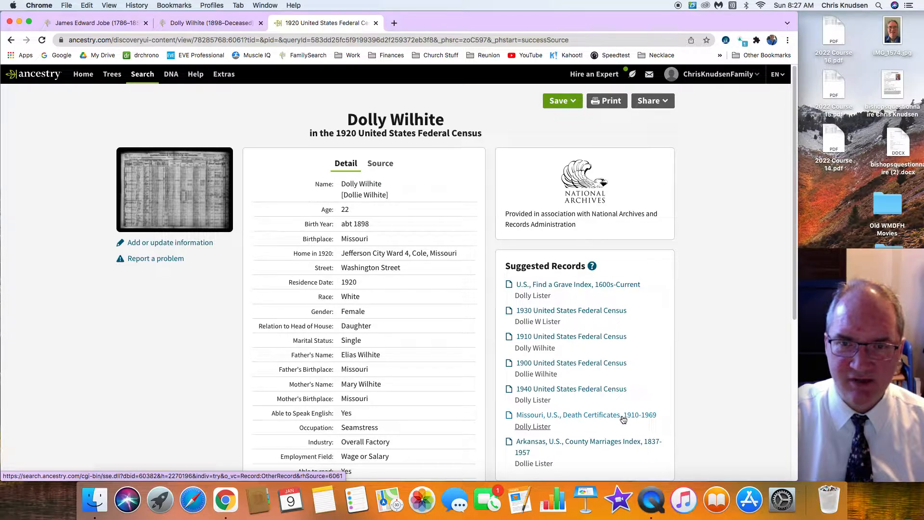
left_click(547, 417)
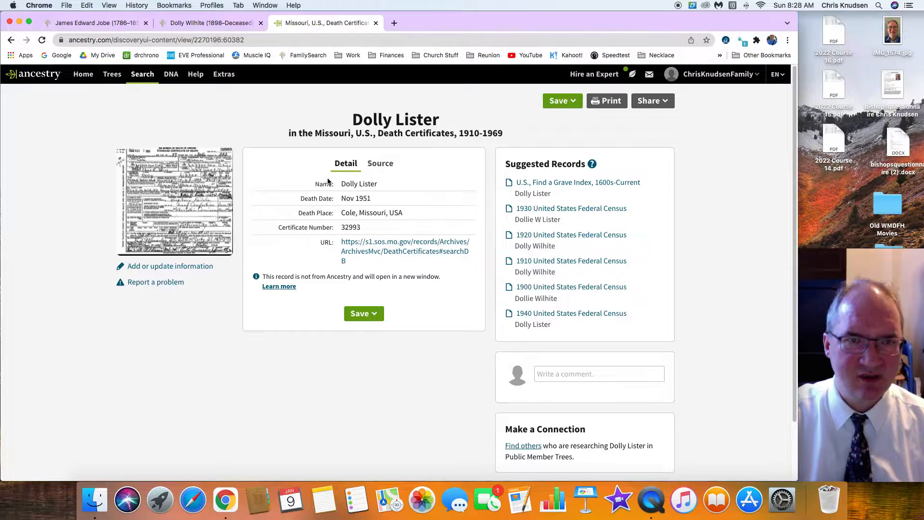
left_click(183, 198)
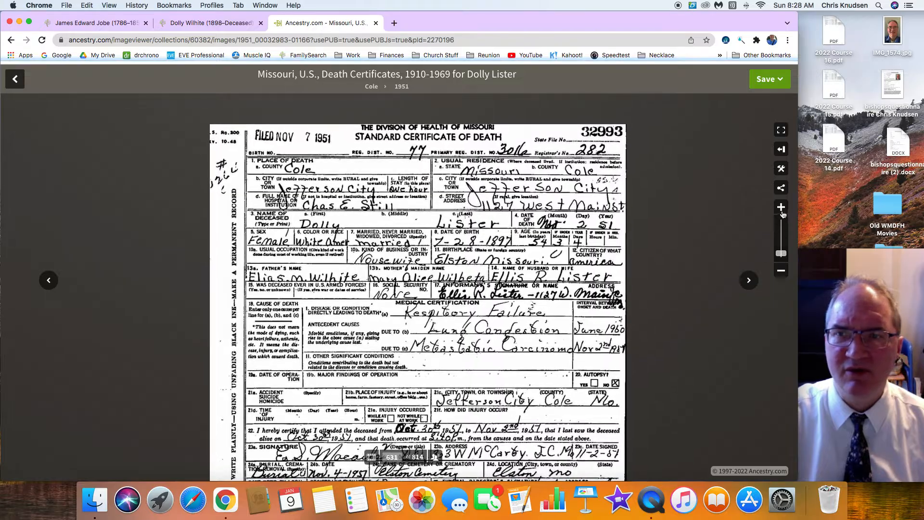
Examine the enlarged death certificate for the deceased's name, marital status, date and place of birth, and parents' names
left_click(780, 208)
left_click(783, 213)
left_click_drag(523, 111, 518, 277)
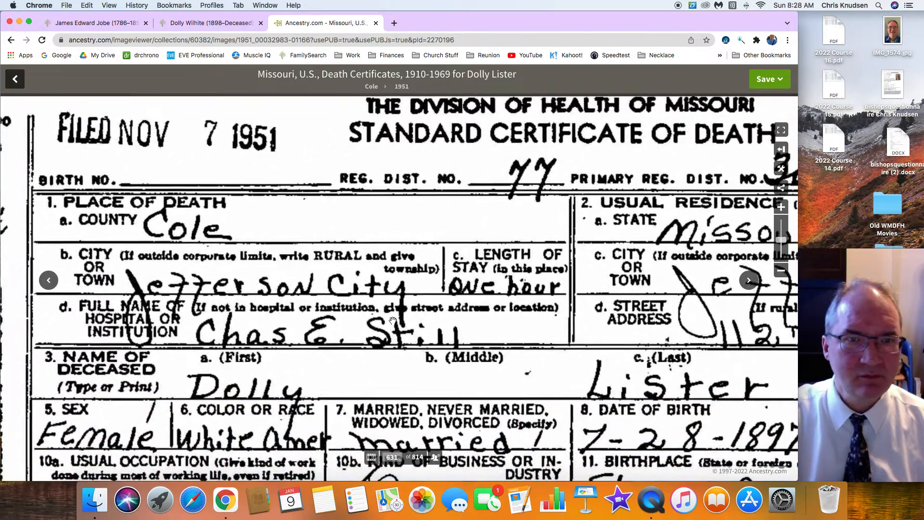
left_click_drag(460, 331, 383, 284)
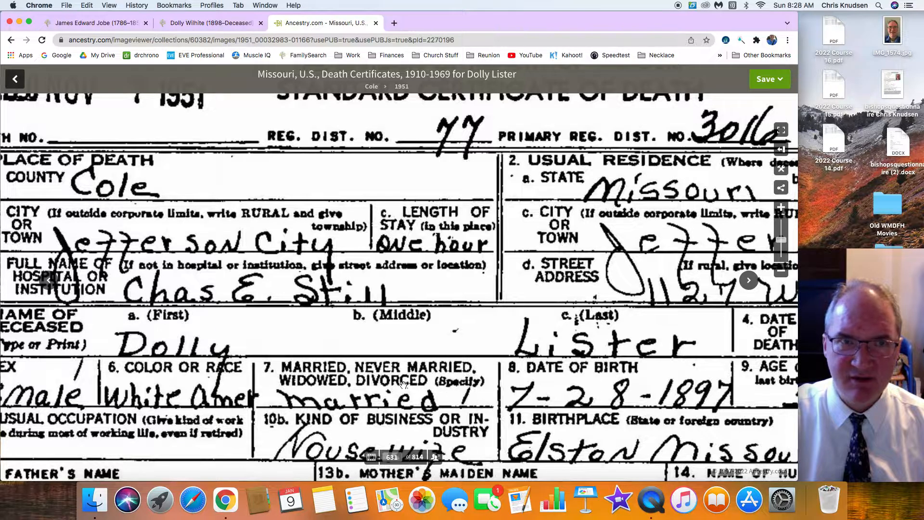
scroll(403, 383, "down", 4)
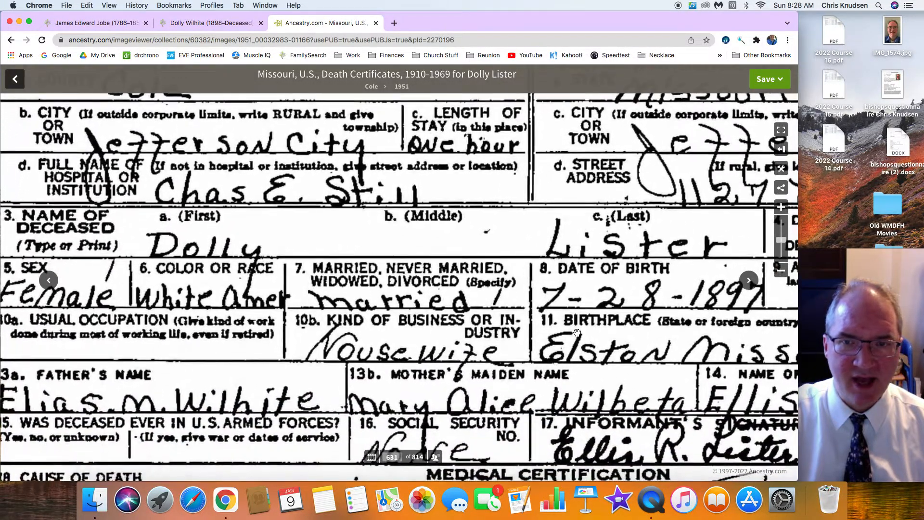
left_click_drag(190, 363, 246, 319)
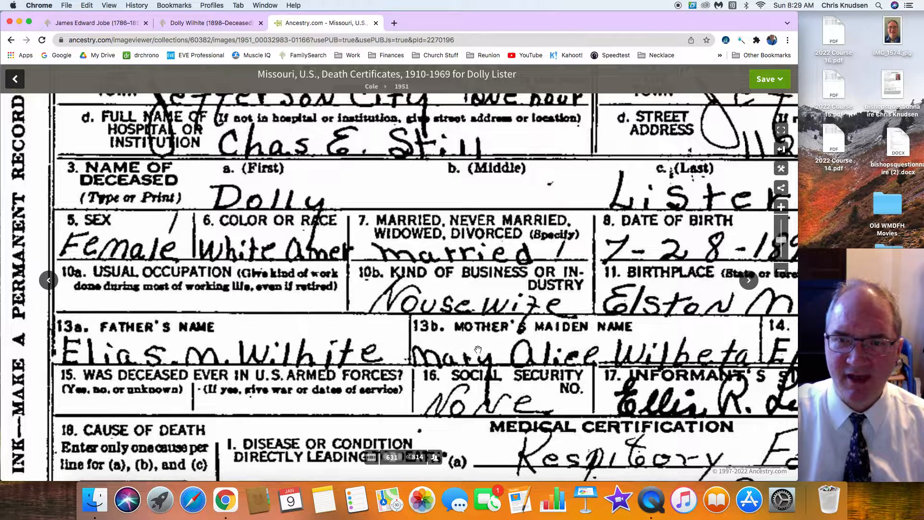
Compare the person's tree vitals and family members with the death certificate's name, birth date, death date and husband entries
left_click(221, 24)
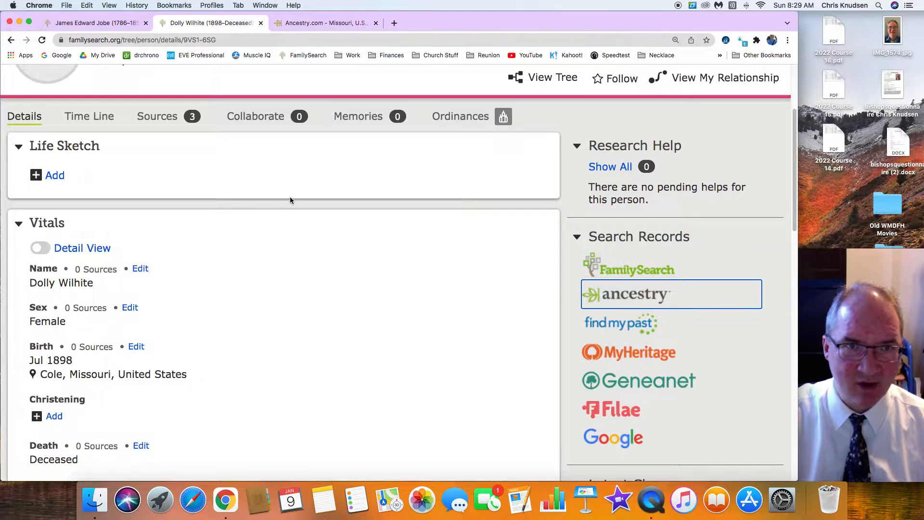
scroll(295, 253, "down", 10)
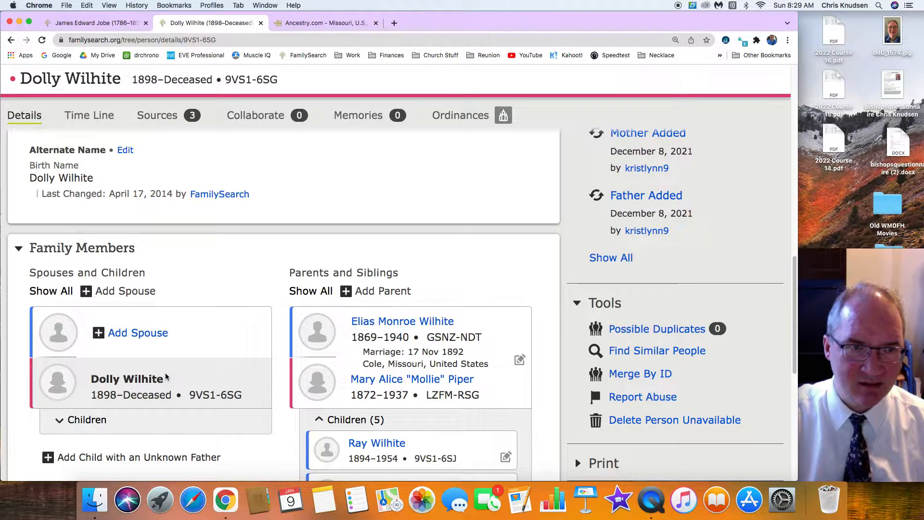
scroll(166, 376, "up", 8)
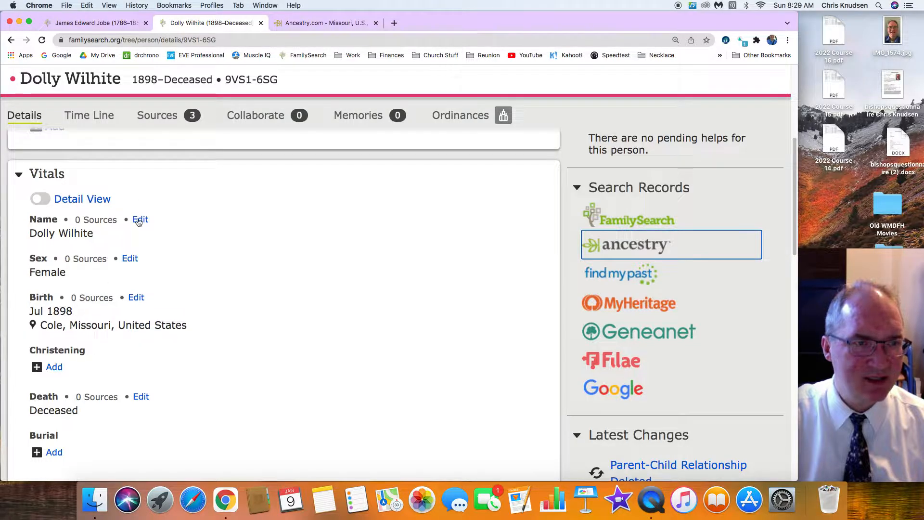
left_click(302, 22)
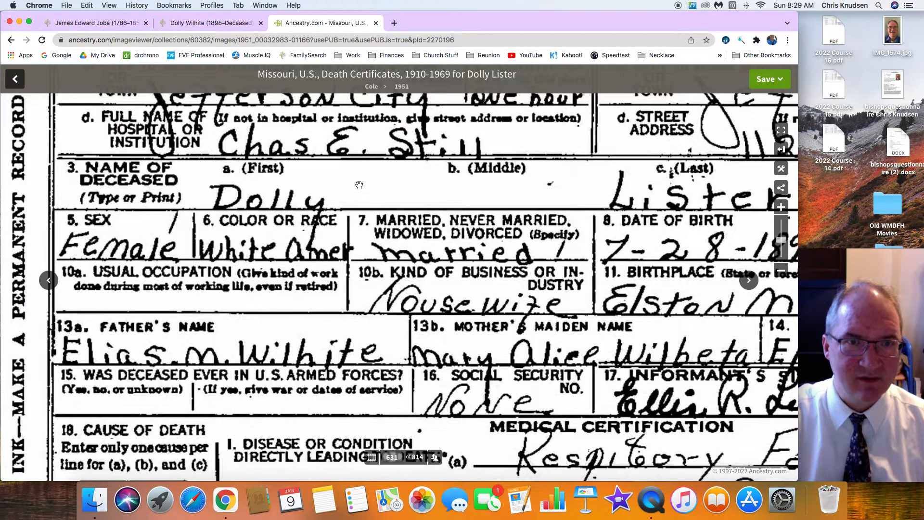
scroll(359, 184, "up", 5)
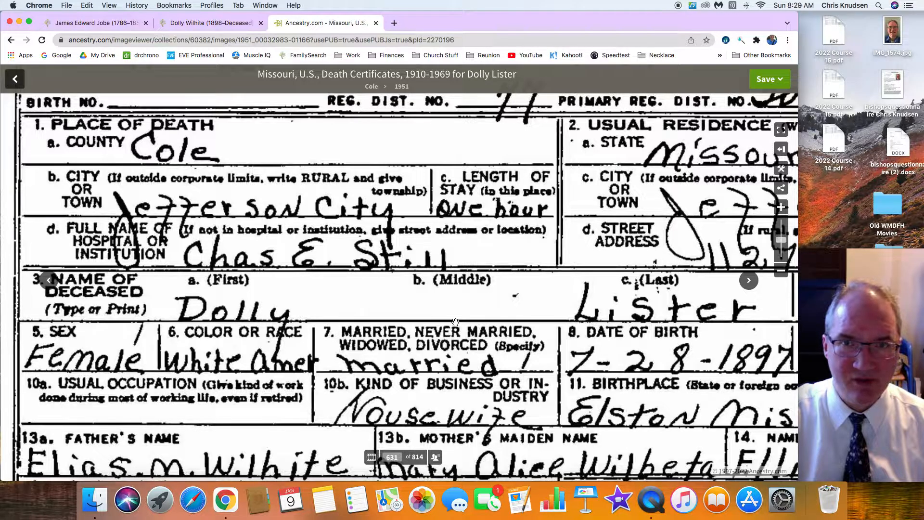
scroll(420, 359, "down", 3)
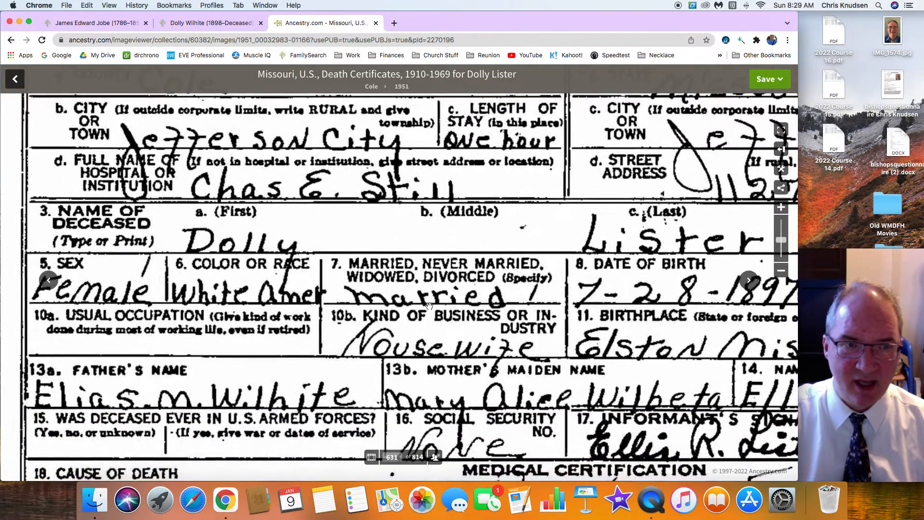
scroll(567, 317, "right", 5)
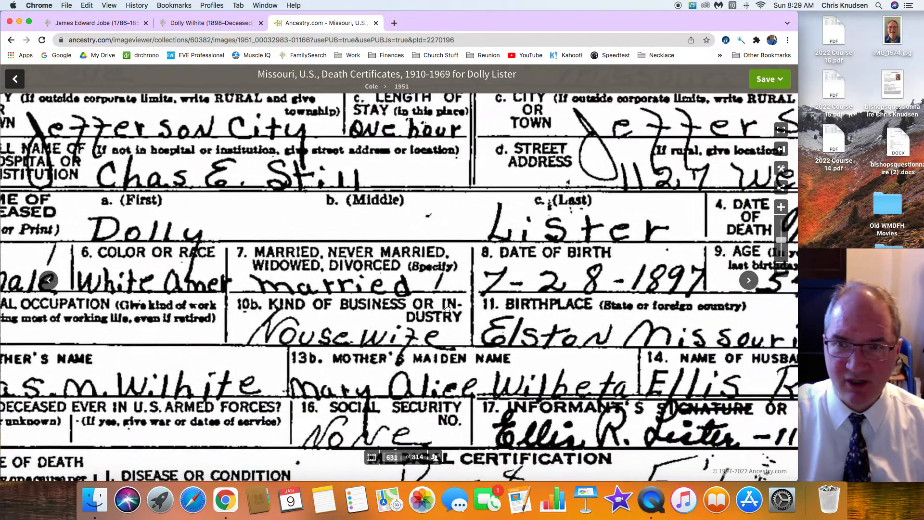
scroll(595, 400, "right", 3)
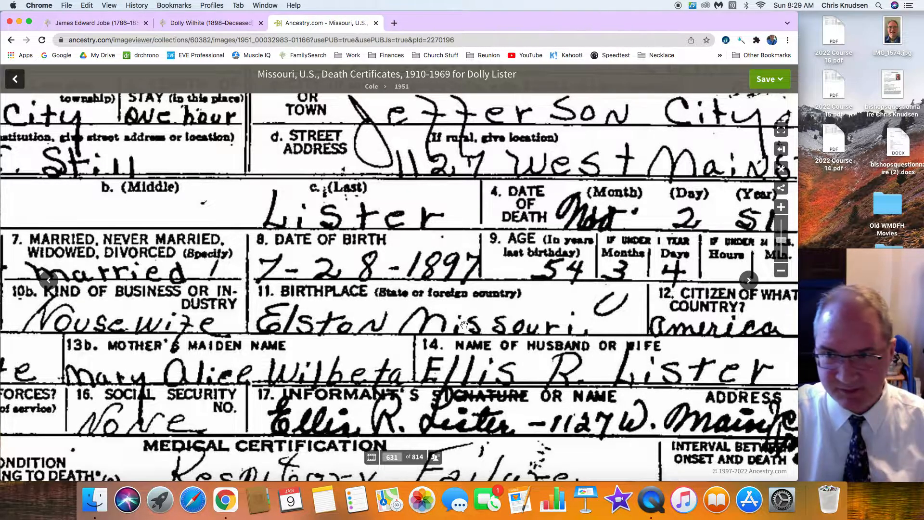
Add the husband named on the death certificate as a deceased male spouse, creating him as a new person in the tree
left_click(203, 23)
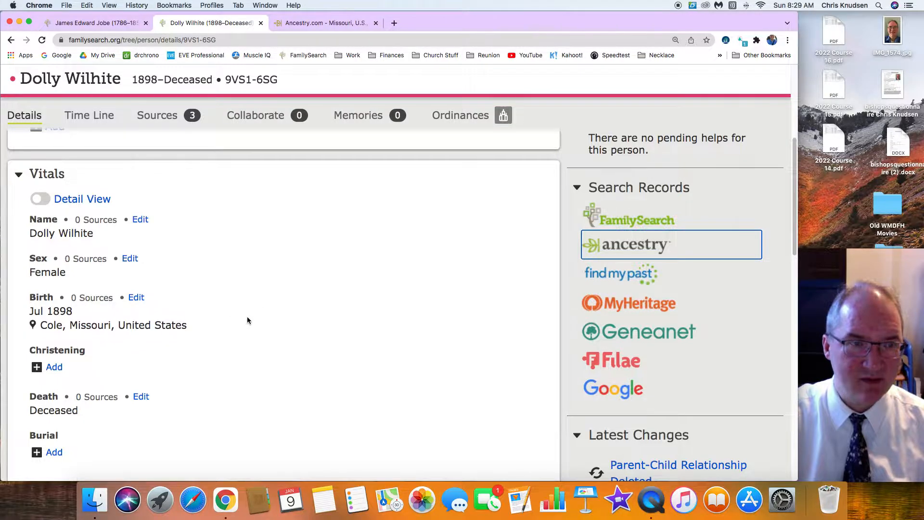
scroll(247, 320, "down", 12)
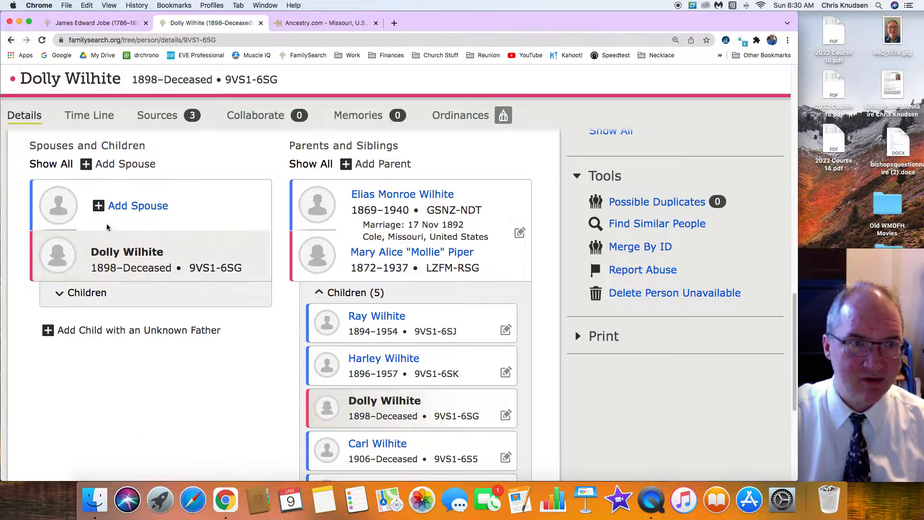
left_click(141, 208)
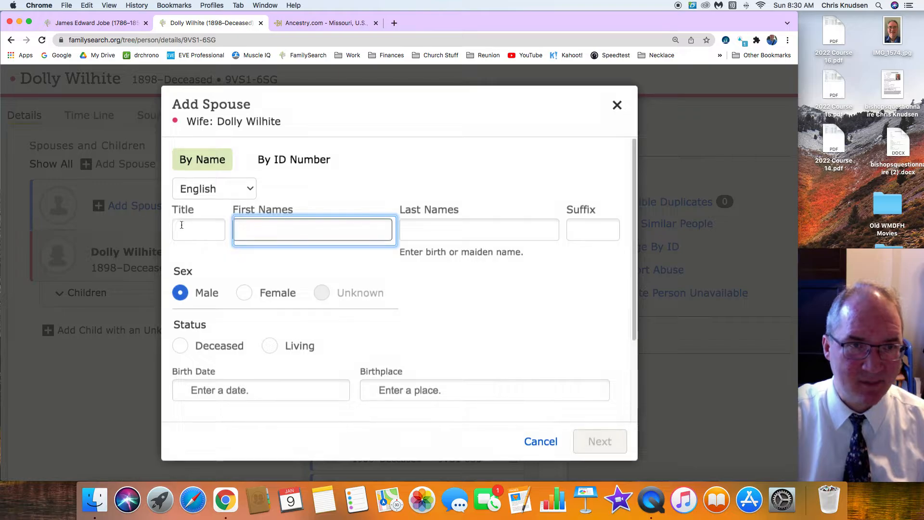
type("Ellis R.")
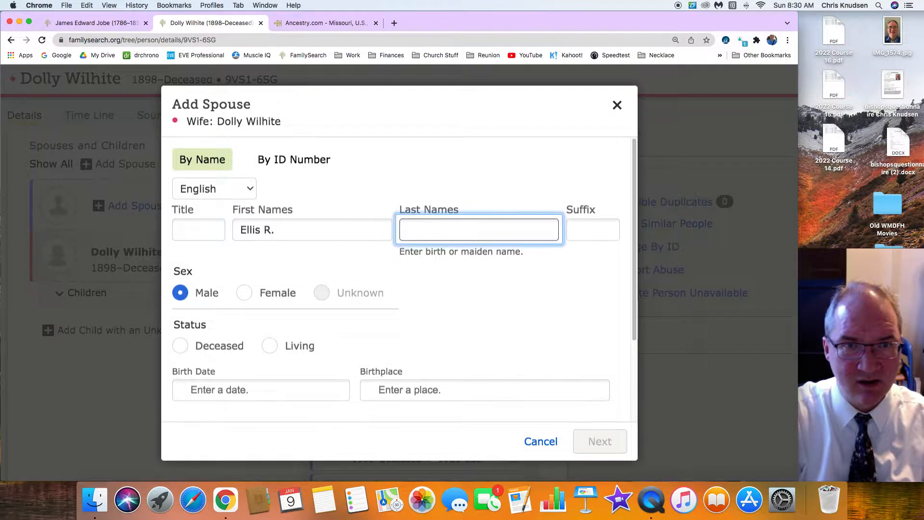
type("Lister")
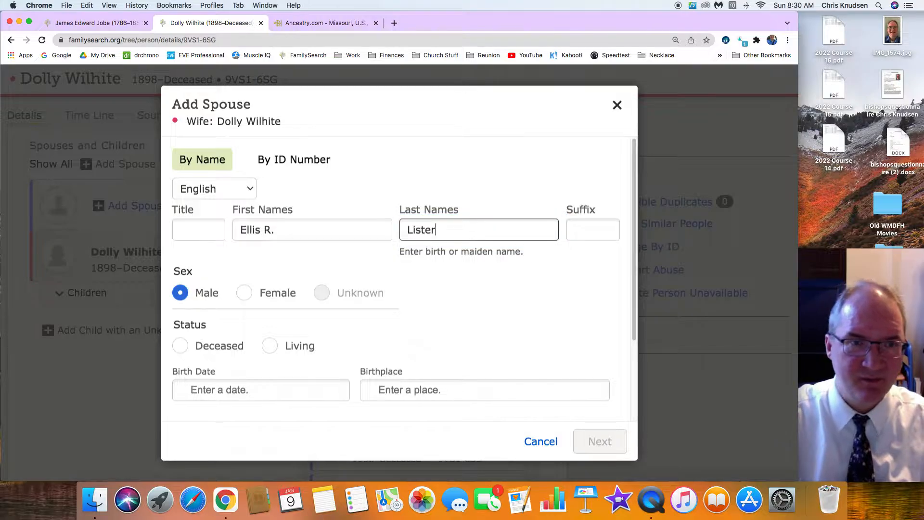
left_click(181, 345)
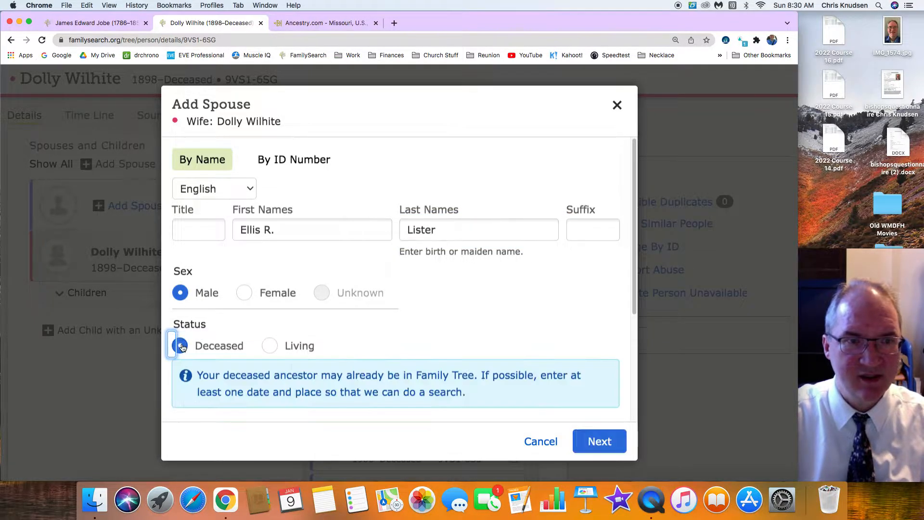
left_click(598, 441)
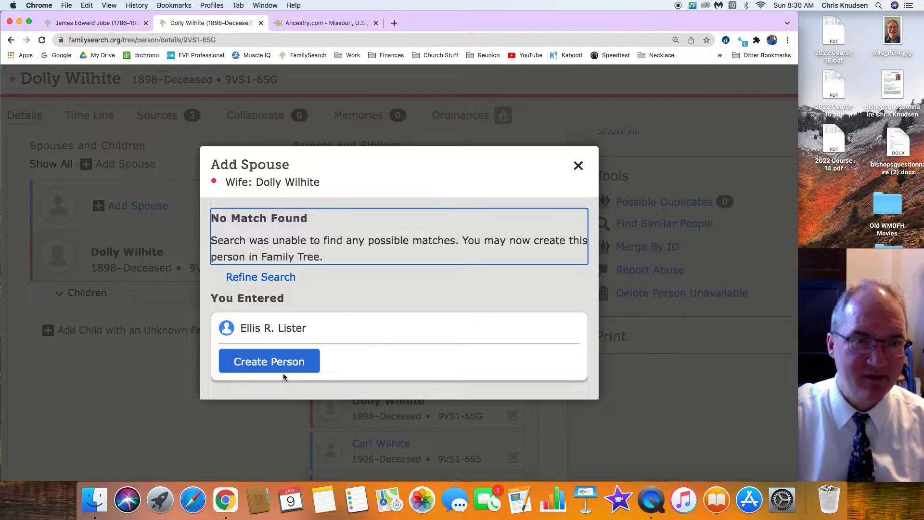
left_click(268, 367)
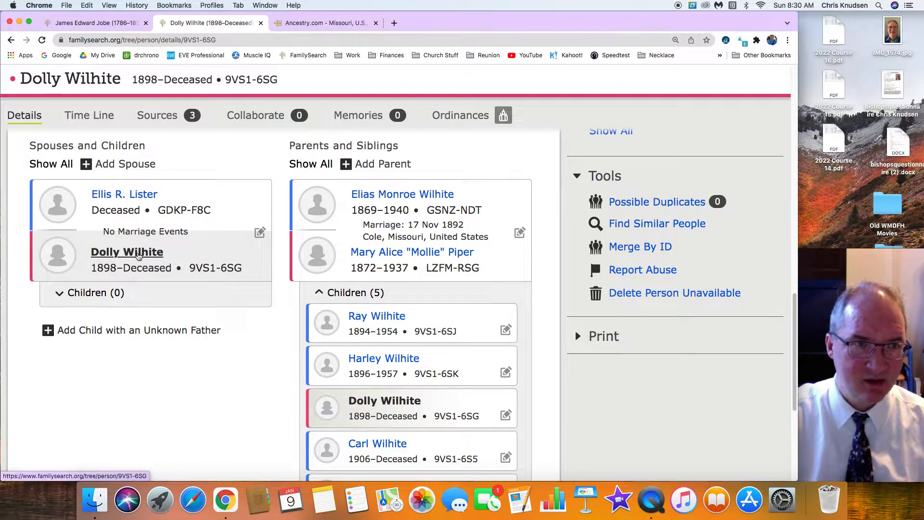
Search FamilySearch records for the wife from her details page and examine the census results under her maiden name
scroll(197, 245, "up", 5)
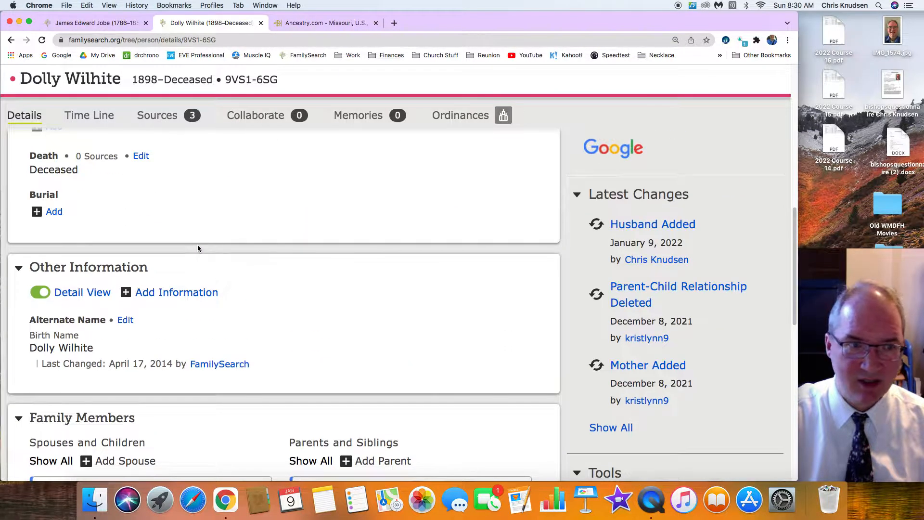
scroll(198, 248, "up", 5)
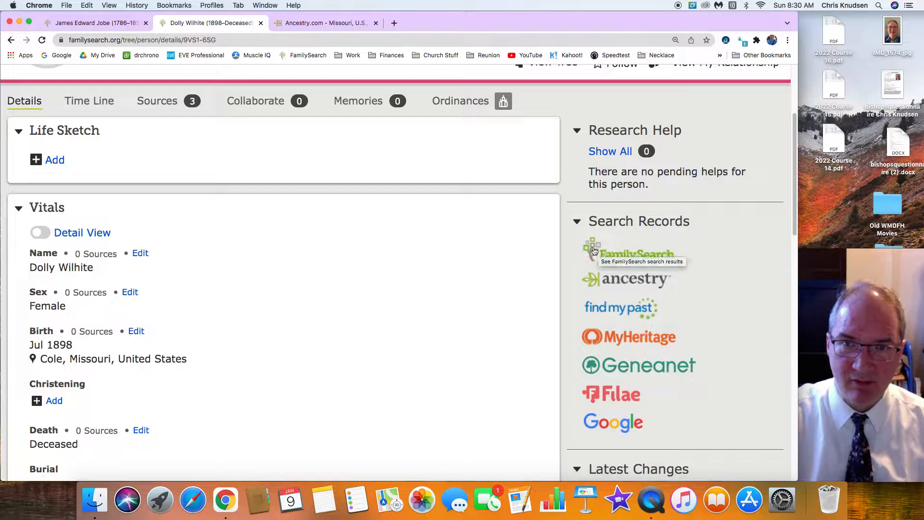
left_click(621, 253)
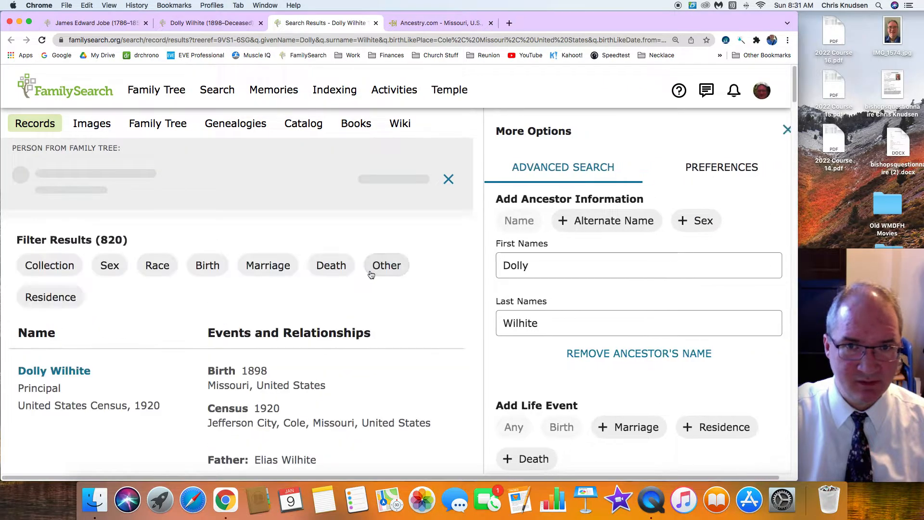
scroll(370, 274, "down", 3)
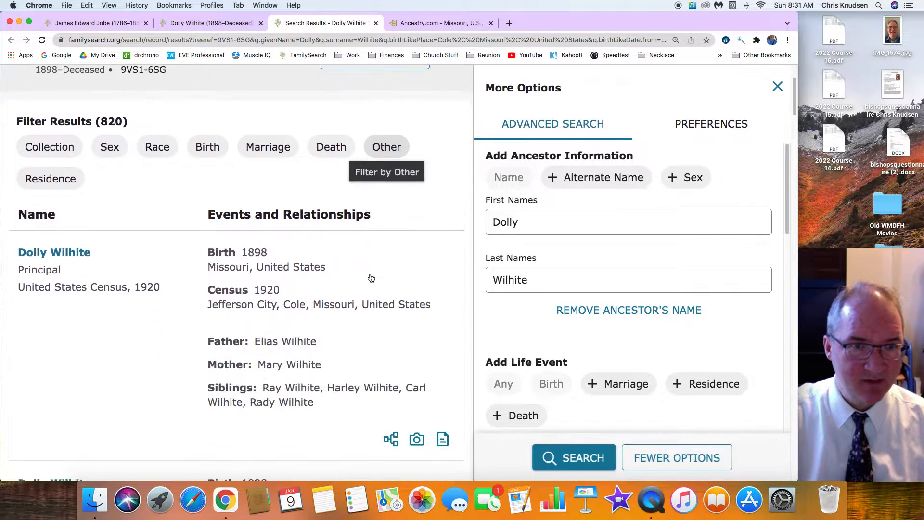
scroll(161, 313, "down", 2)
scroll(163, 317, "down", 7)
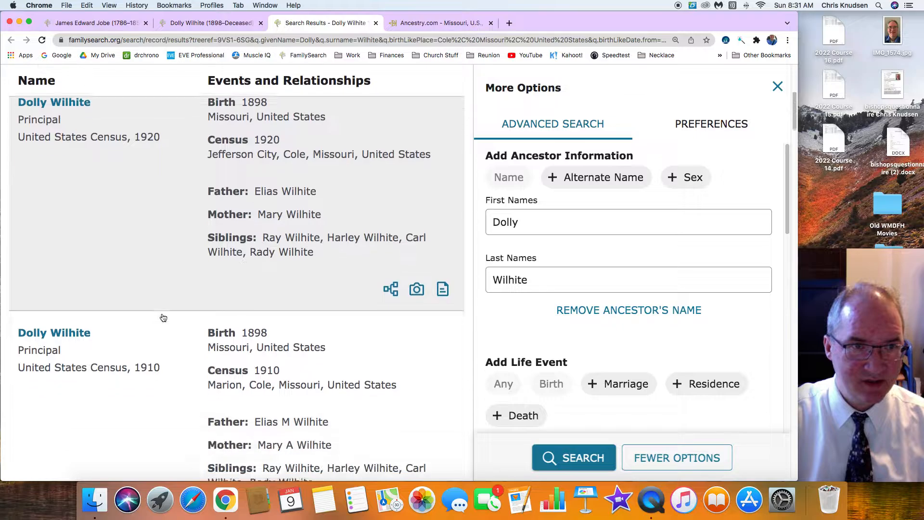
scroll(163, 318, "down", 4)
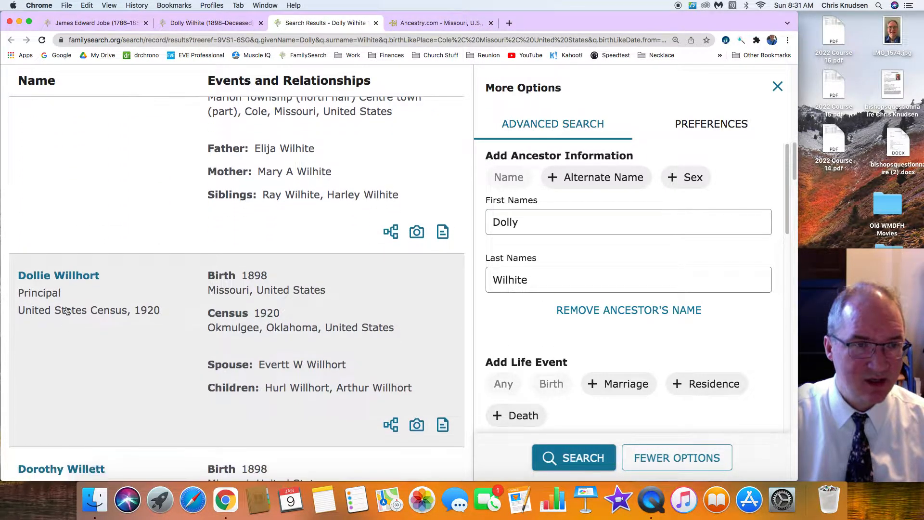
scroll(114, 323, "down", 3)
scroll(115, 319, "up", 4)
scroll(115, 319, "up", 10)
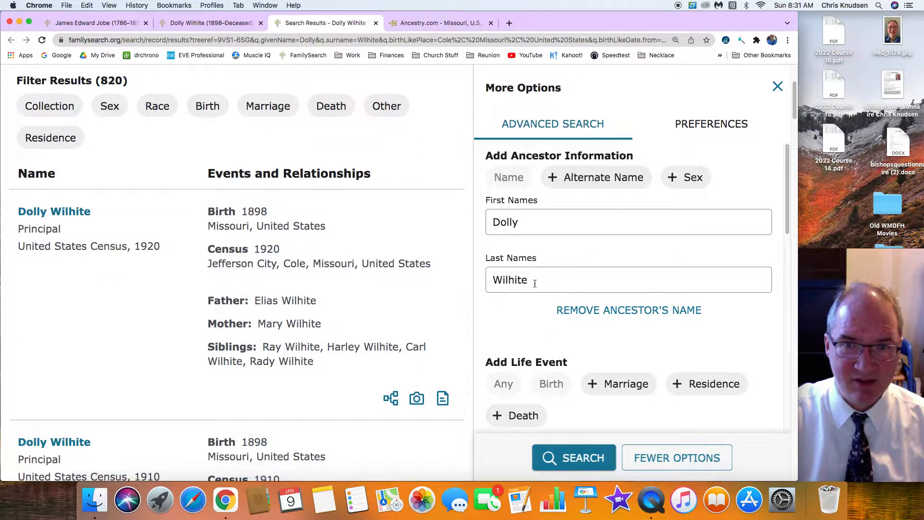
Replace the last name in the search with her married surname and rerun the record search
double_click(535, 284)
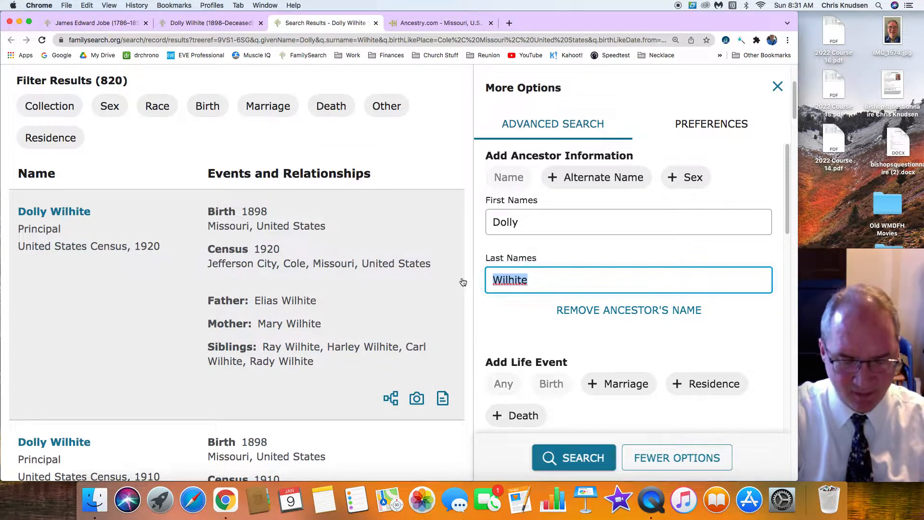
type("Lister")
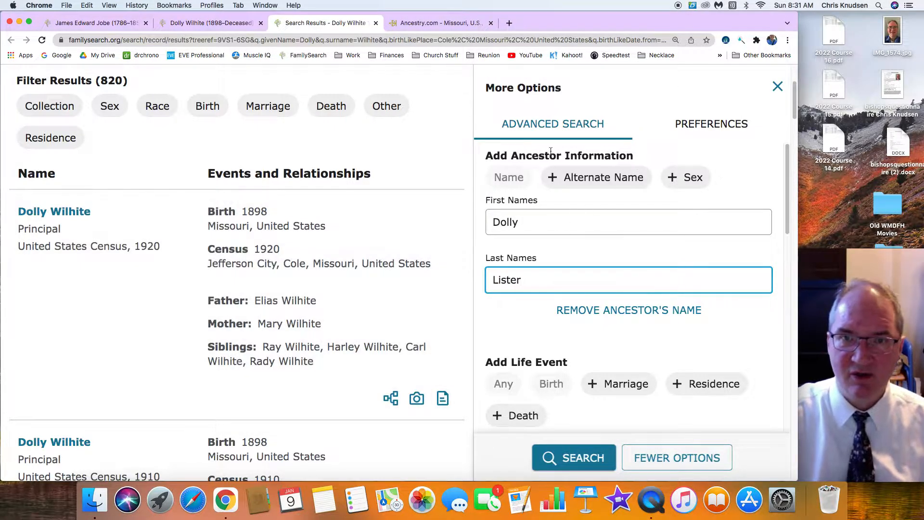
left_click(567, 456)
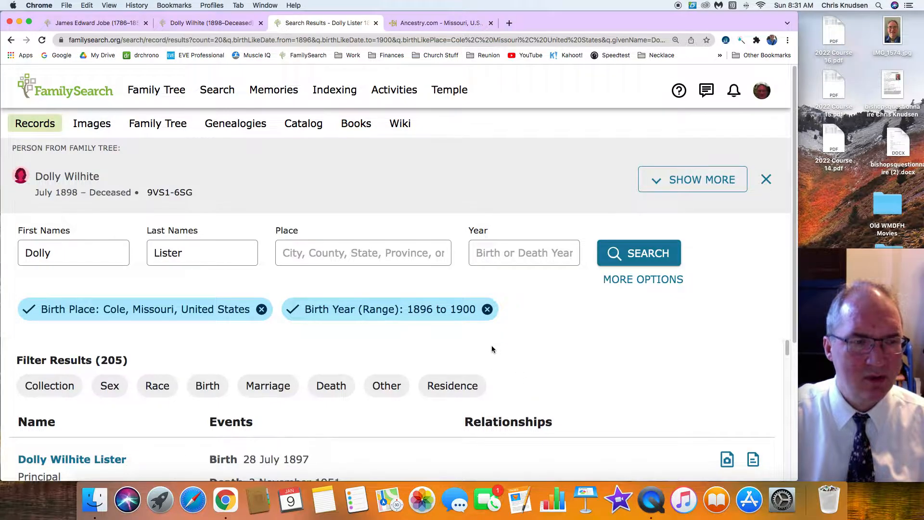
Open the 1930 United States Census result that lists the same husband and a child, and start attaching it to the family tree
scroll(492, 349, "down", 3)
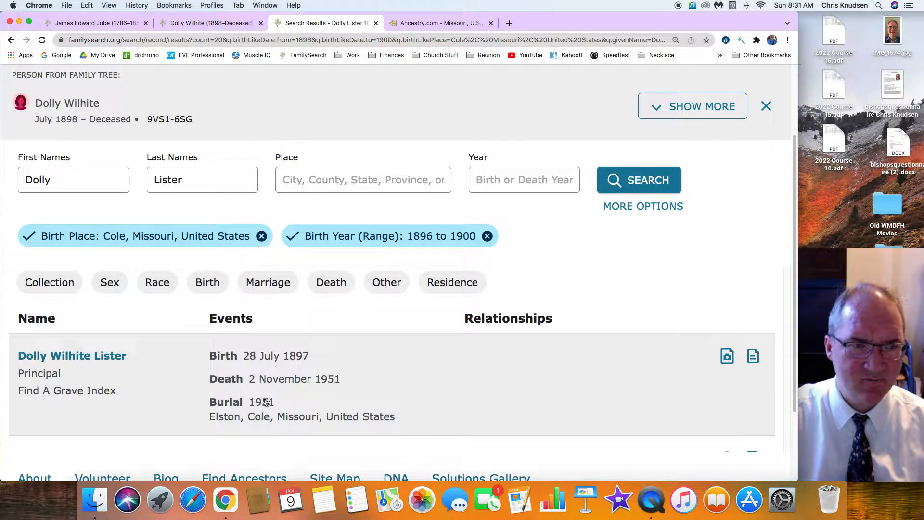
scroll(275, 390, "down", 5)
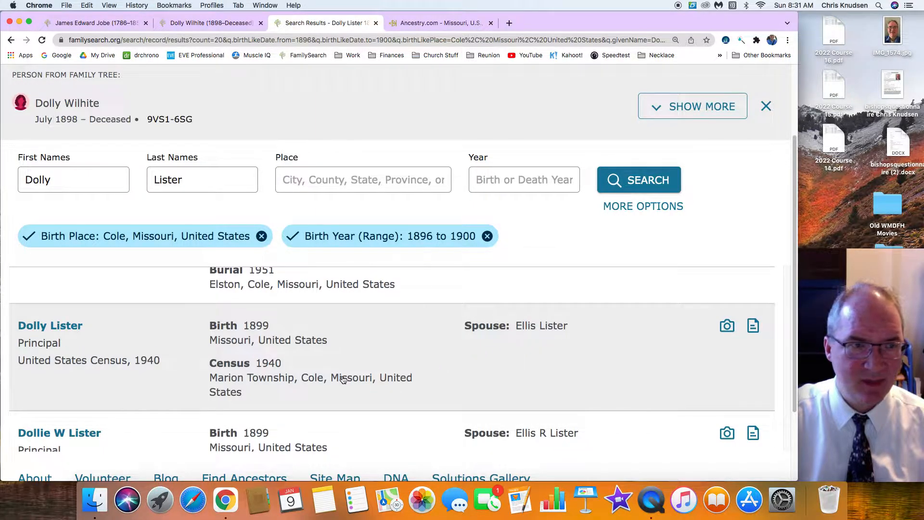
scroll(343, 379, "down", 2)
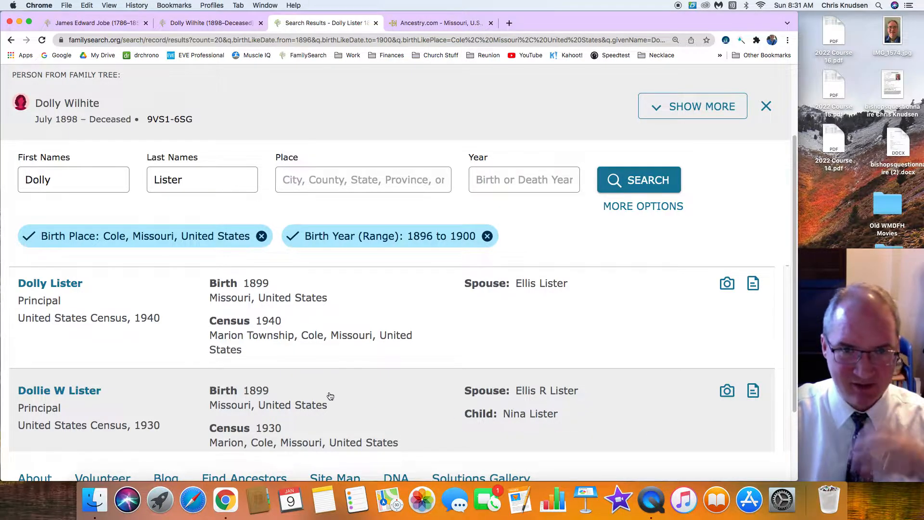
scroll(329, 394, "down", 3)
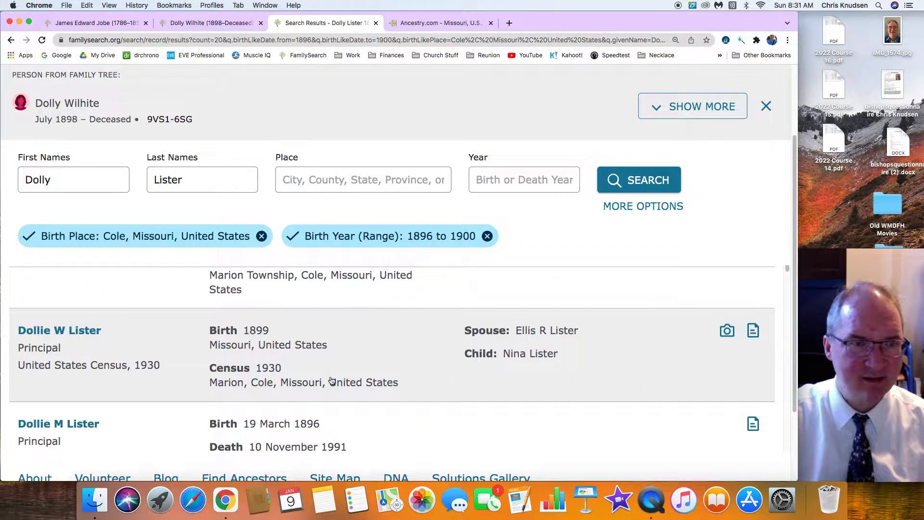
left_click(63, 333)
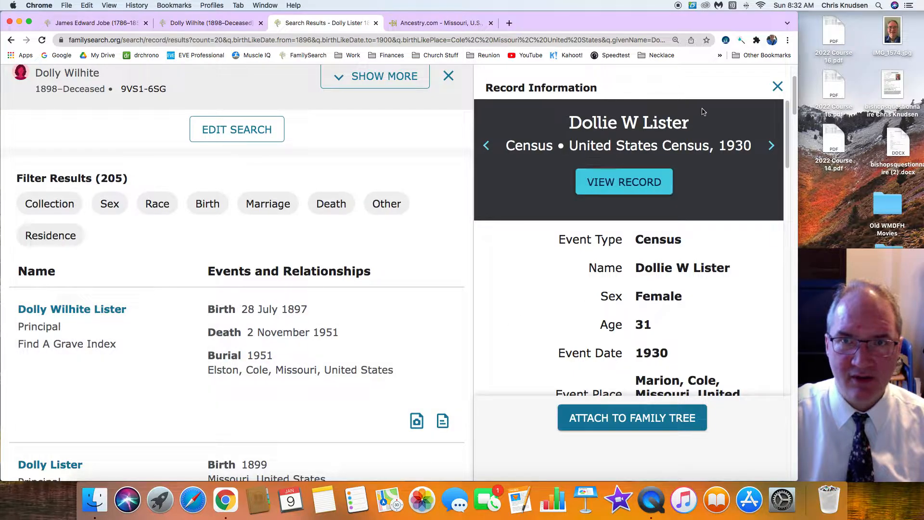
left_click(633, 423)
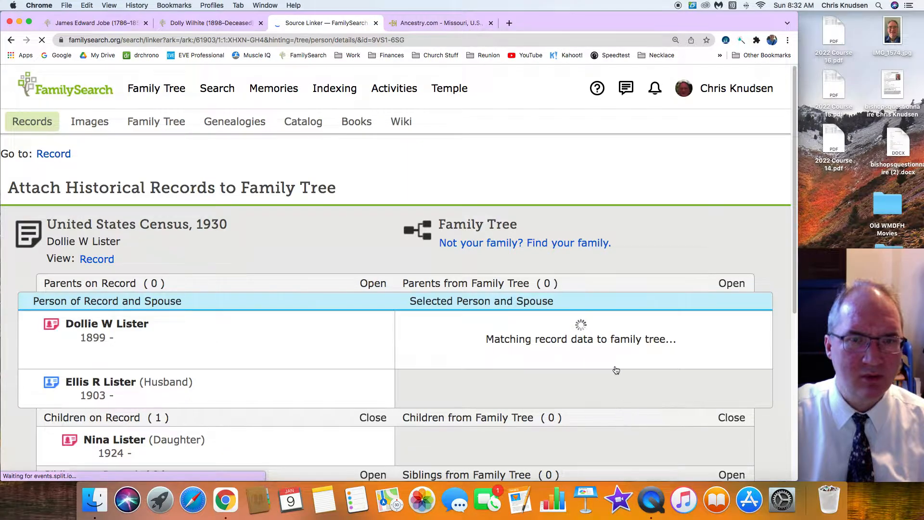
Add the 1930 residence in Marion, Cole, Missouri, United States to the wife and attach the census record to her
scroll(584, 363, "down", 5)
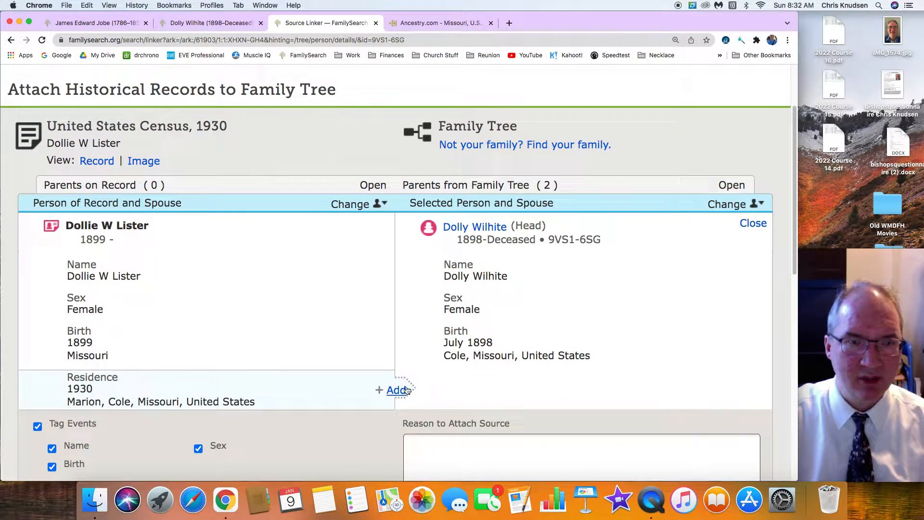
left_click(406, 389)
scroll(530, 360, "down", 6)
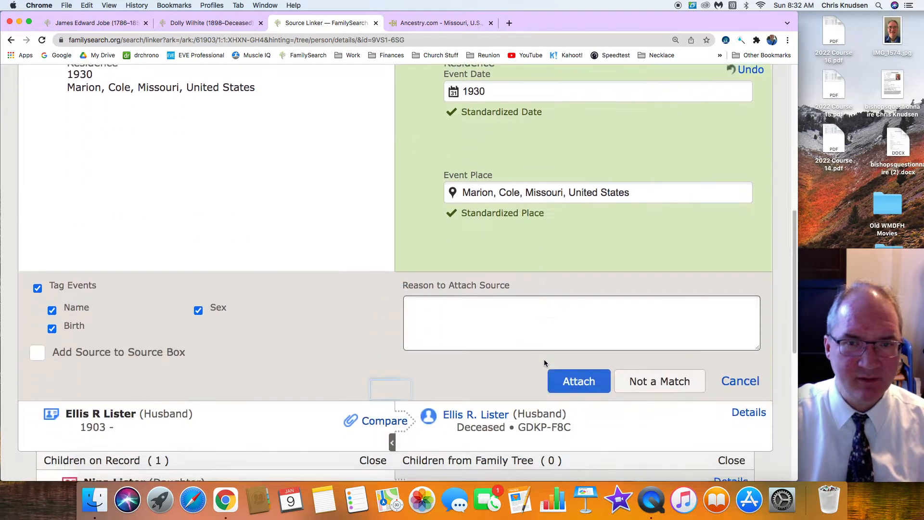
left_click(577, 380)
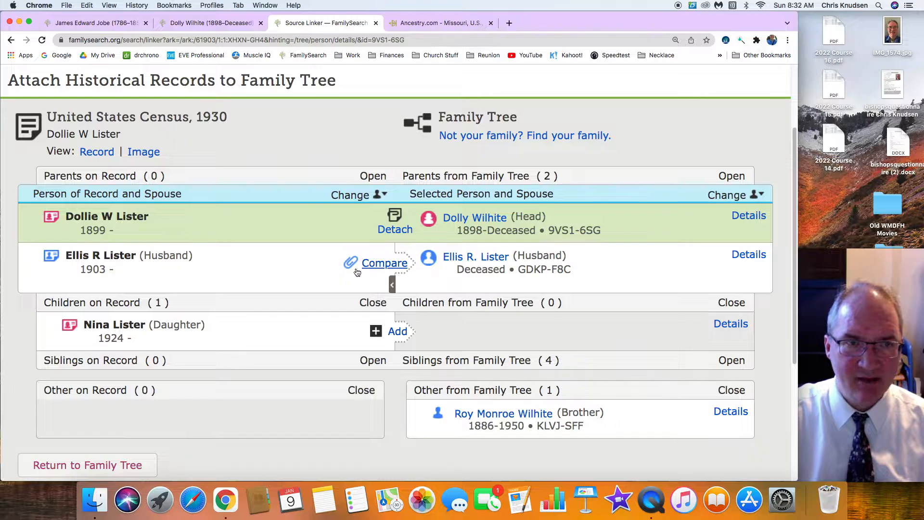
Add the 1903 Missouri birth and 1930 residence in Marion, Cole, Missouri, United States to the husband and attach the census record to him
left_click(380, 265)
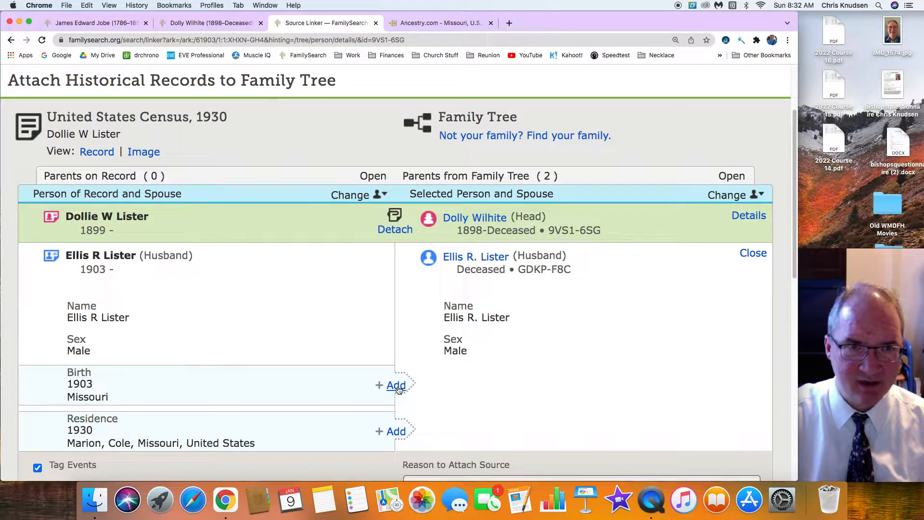
left_click(396, 386)
scroll(284, 364, "down", 5)
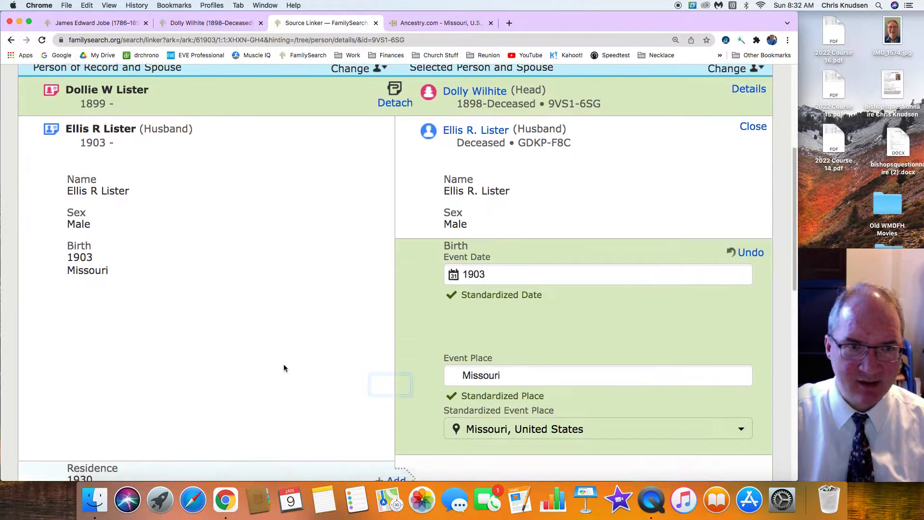
scroll(284, 367, "down", 5)
left_click(396, 372)
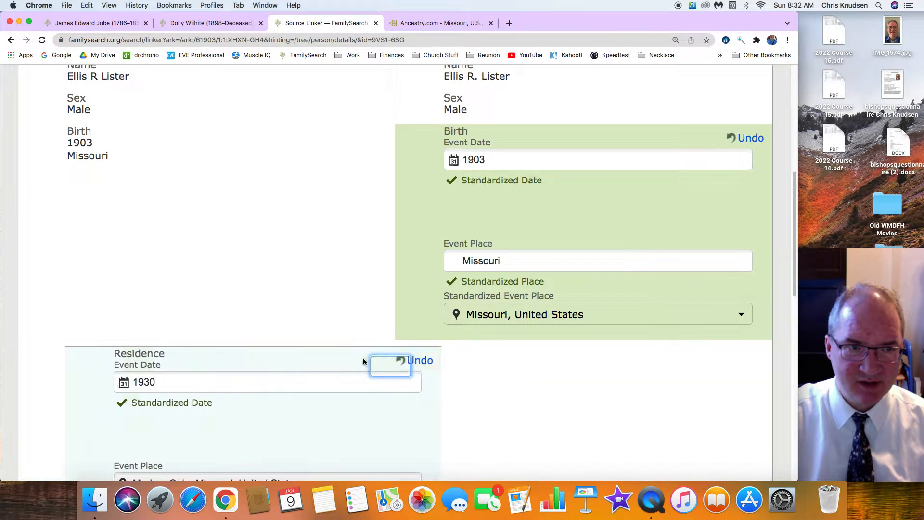
scroll(323, 345, "down", 12)
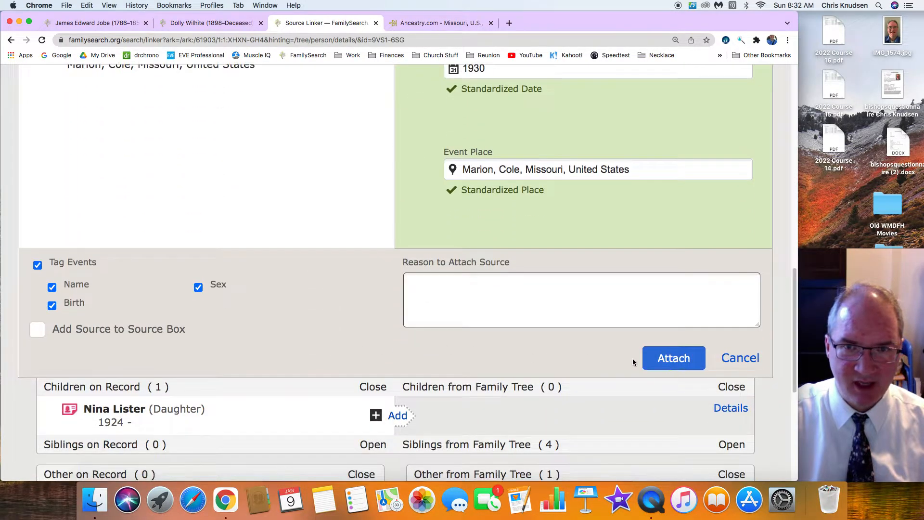
left_click(678, 359)
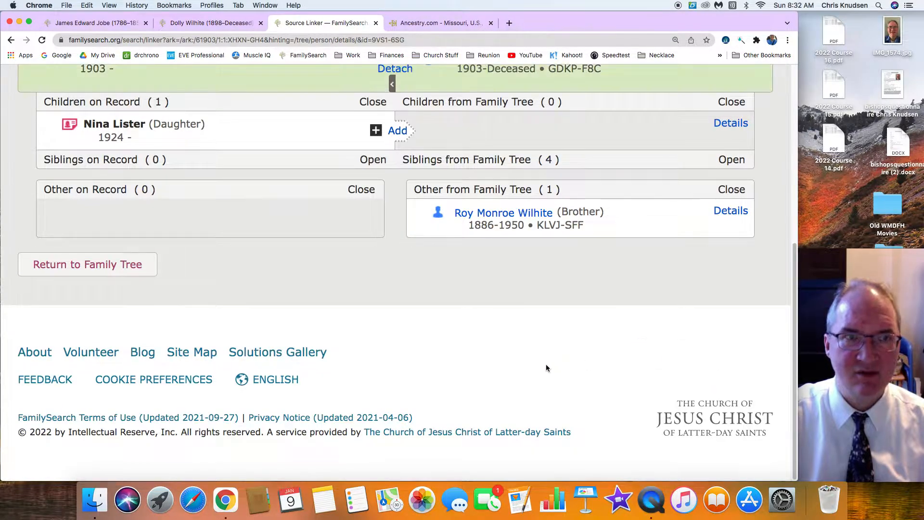
Add the daughter from the census record to the family tree as a new deceased person, giving "old" as the reason
scroll(546, 367, "up", 5)
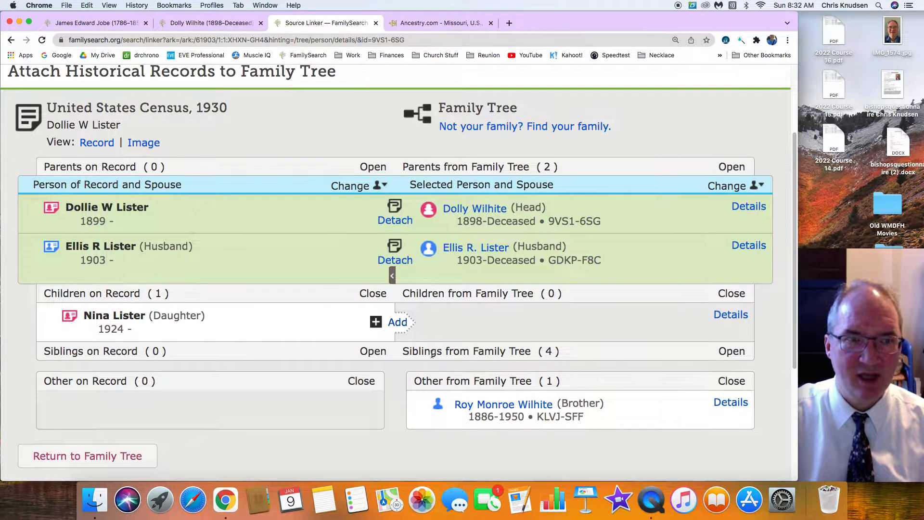
left_click(397, 323)
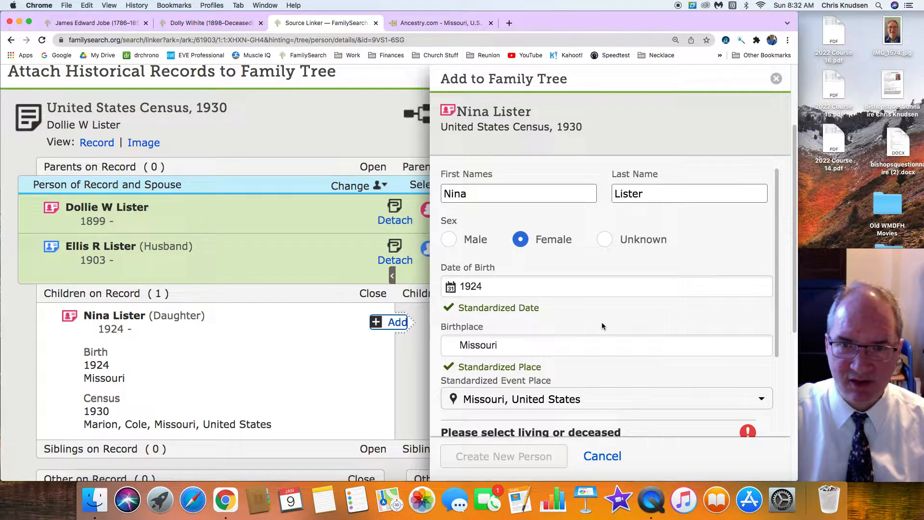
scroll(602, 326, "down", 3)
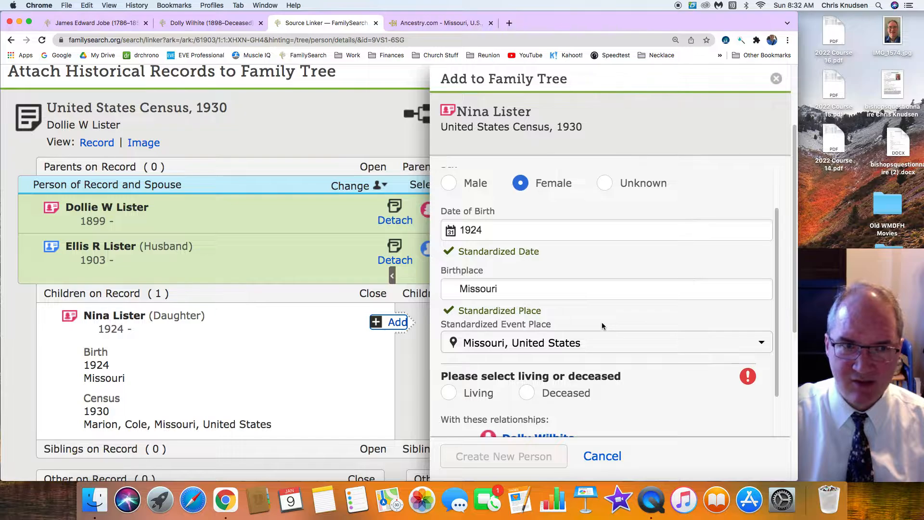
scroll(601, 326, "down", 2)
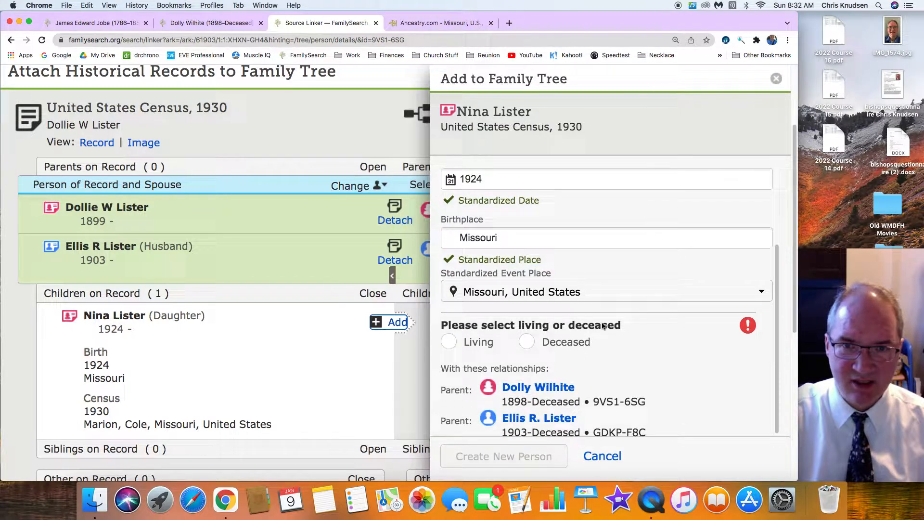
left_click(527, 342)
scroll(617, 335, "down", 3)
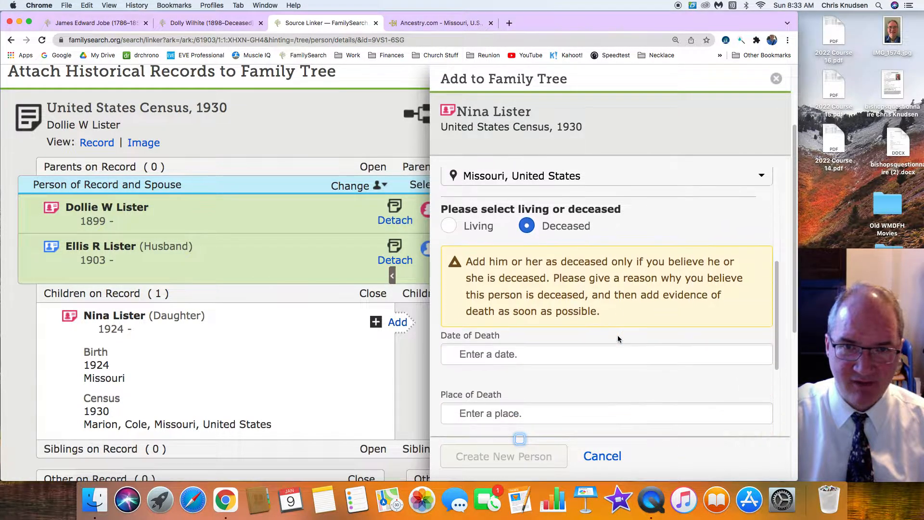
scroll(617, 335, "down", 4)
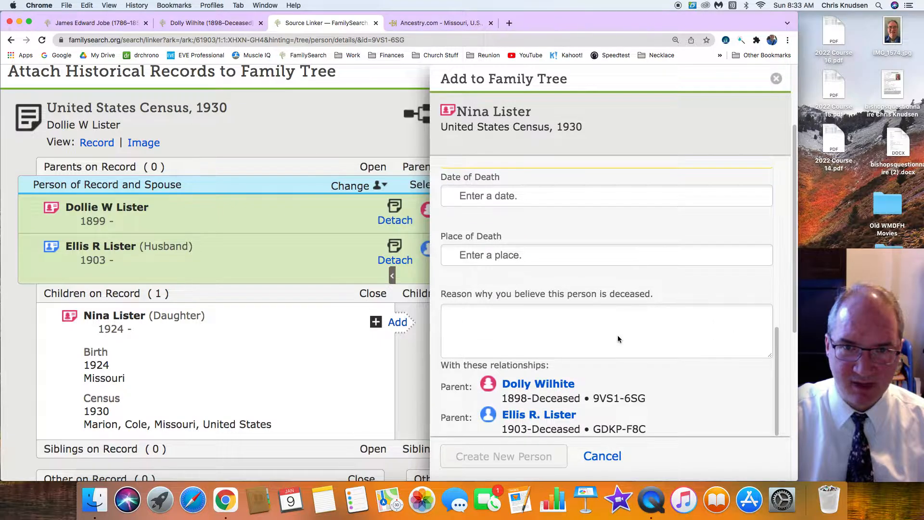
scroll(616, 334, "up", 5)
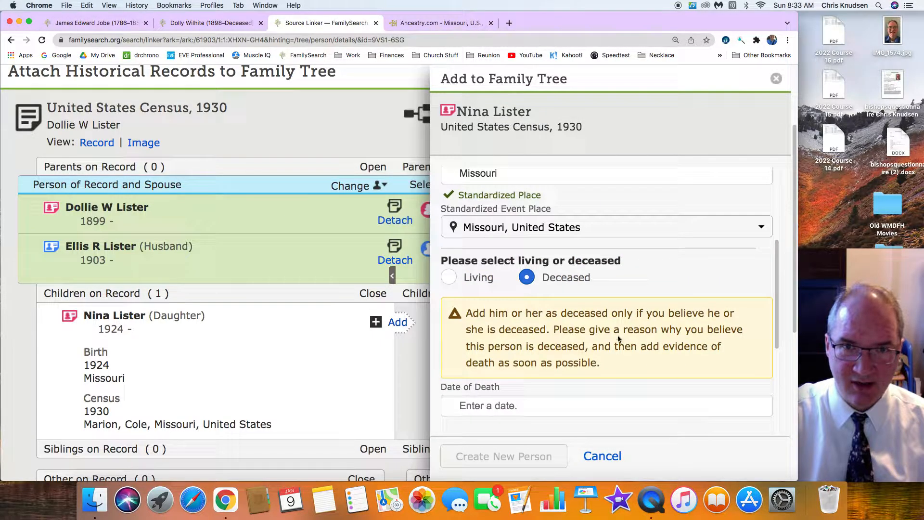
scroll(617, 338, "down", 5)
left_click(544, 346)
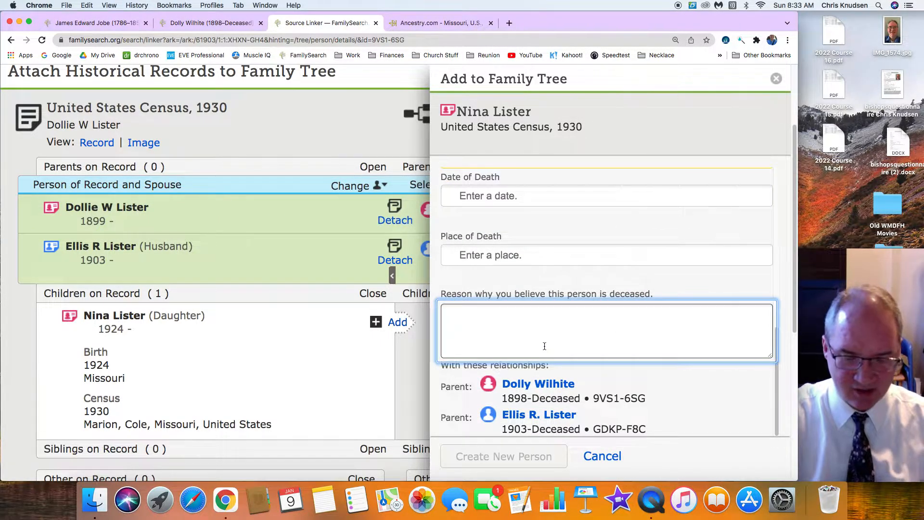
type("old")
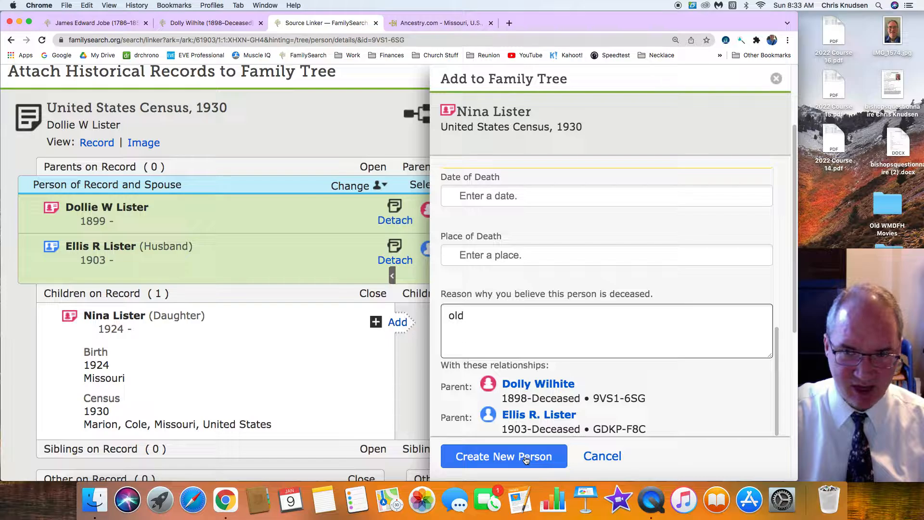
left_click(499, 457)
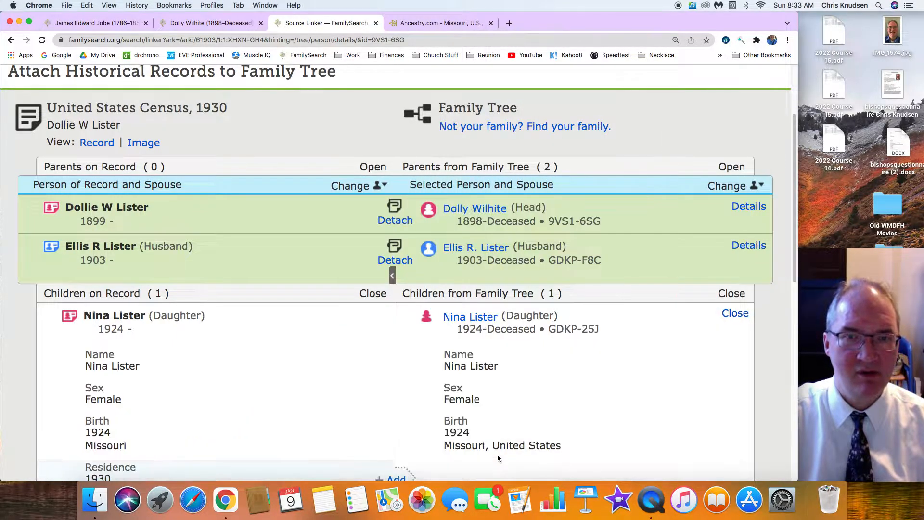
Add the 1930 residence in Marion, Cole, Missouri, United States to the daughter and attach the census record to her
scroll(507, 407, "down", 4)
left_click(411, 308)
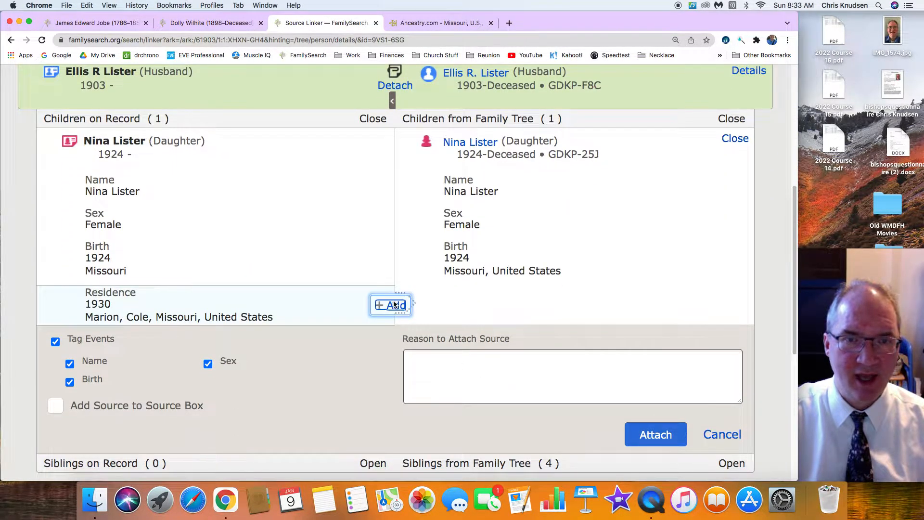
scroll(434, 356, "down", 5)
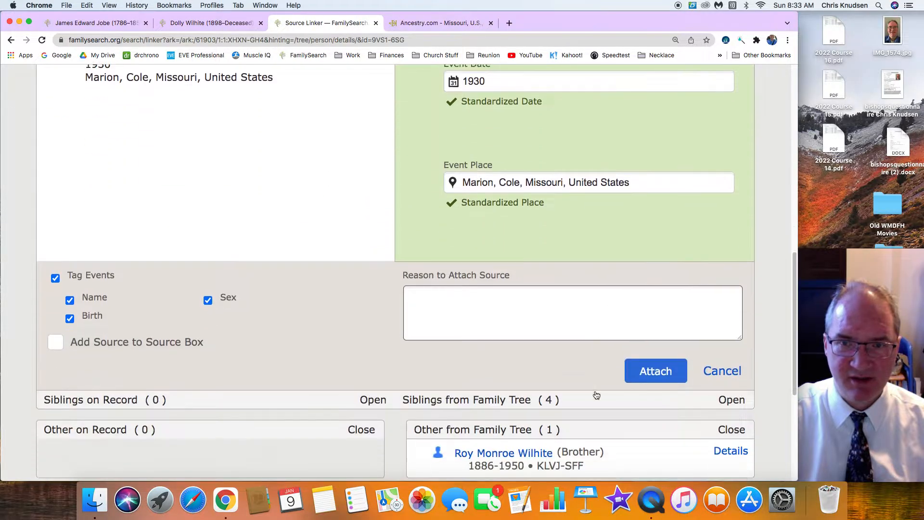
left_click(656, 371)
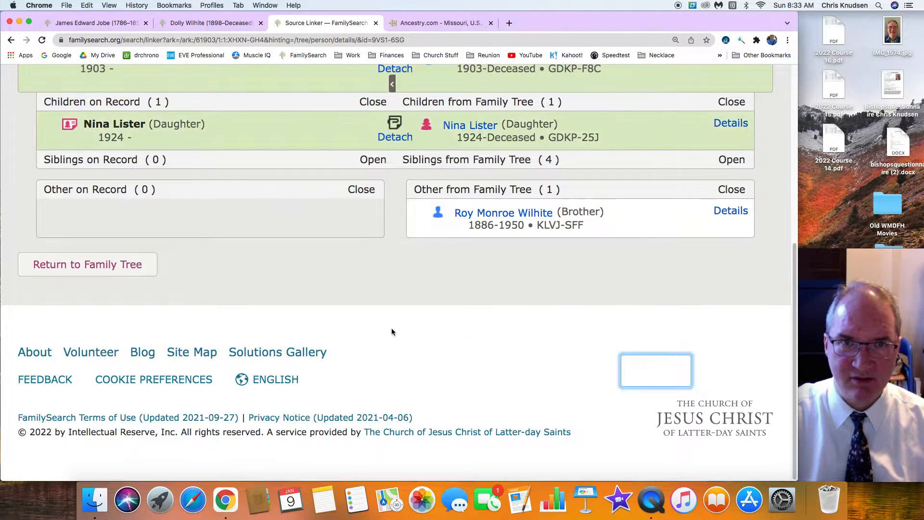
Return to the search results, open the wife's Find A Grave Index record, and start attaching it to the family tree
scroll(391, 331, "up", 3)
scroll(392, 330, "up", 3)
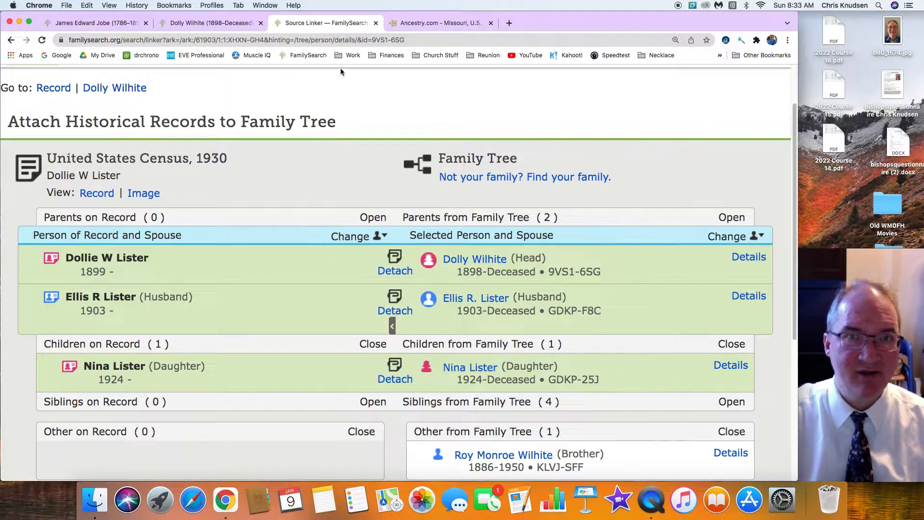
left_click(10, 41)
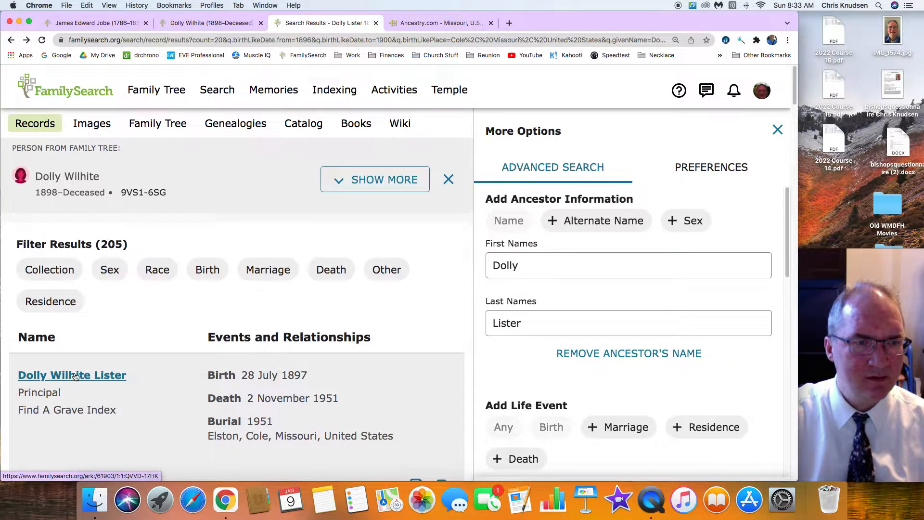
left_click(76, 384)
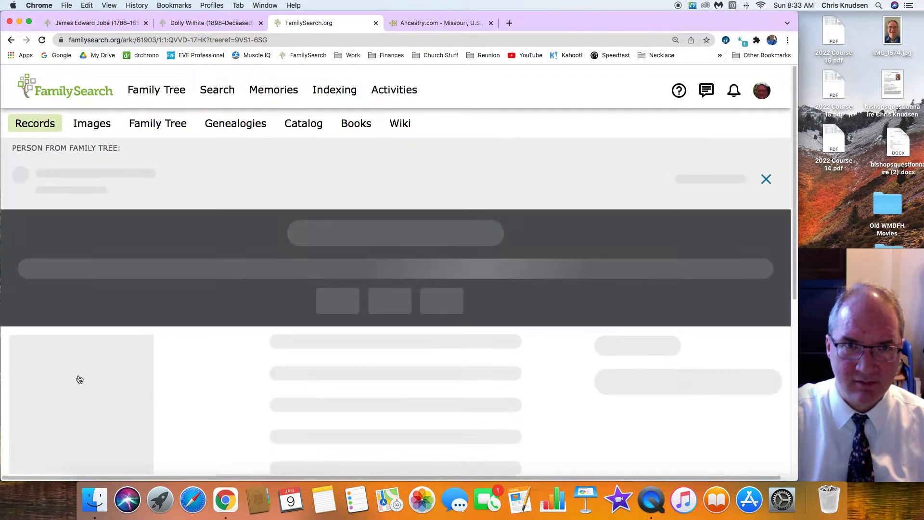
scroll(183, 372, "down", 5)
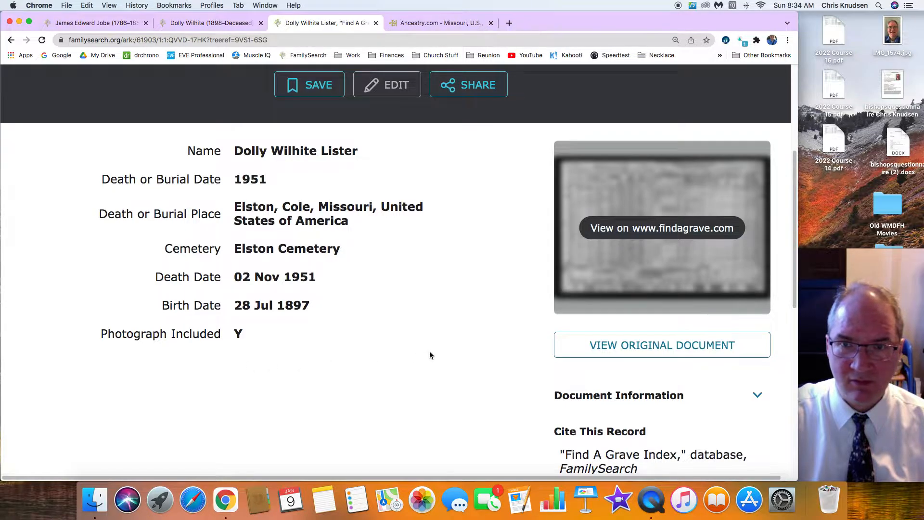
scroll(429, 355, "down", 7)
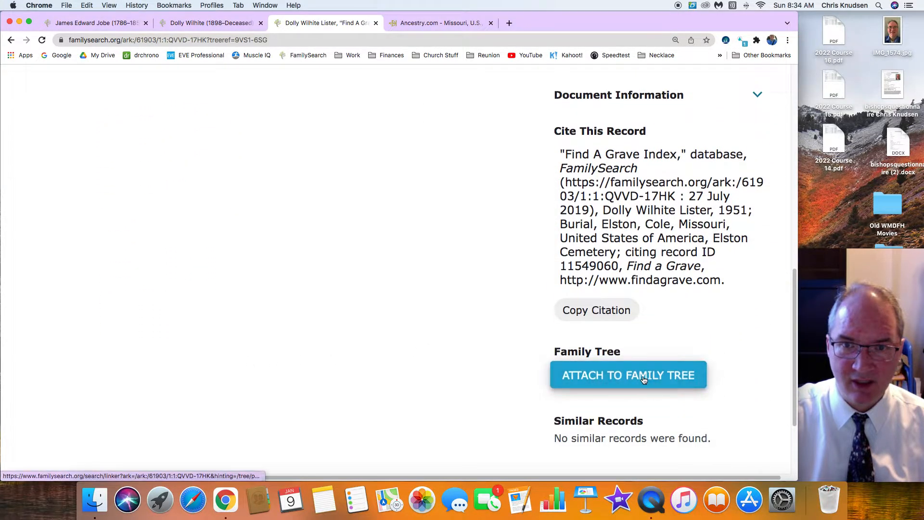
left_click(638, 375)
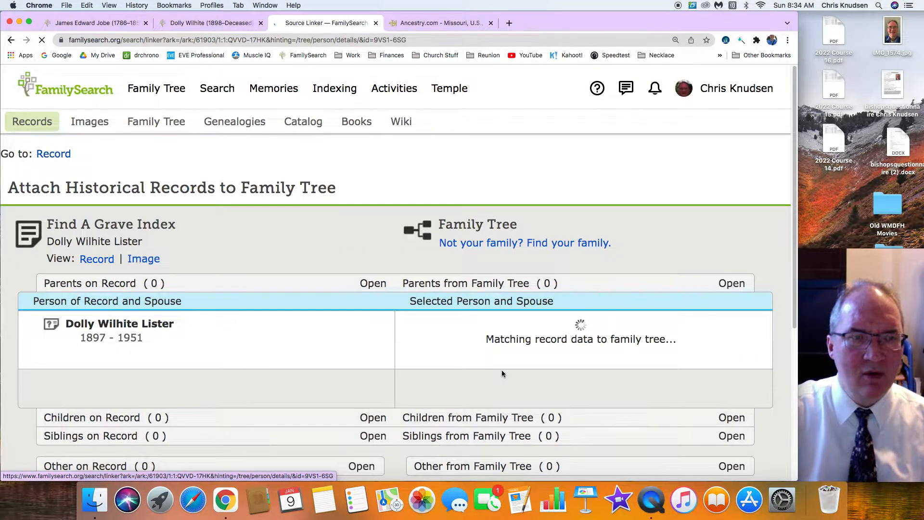
Set the wife's death to 2 November 1951, add her 1951 burial in Elston, Cole, Missouri, United States, and attach the Find A Grave record
scroll(501, 374, "down", 3)
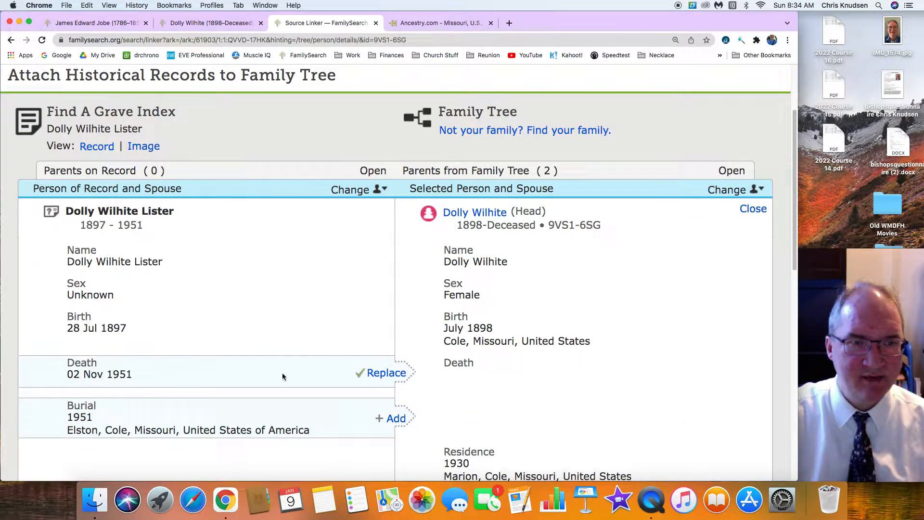
left_click(387, 374)
scroll(267, 344, "down", 5)
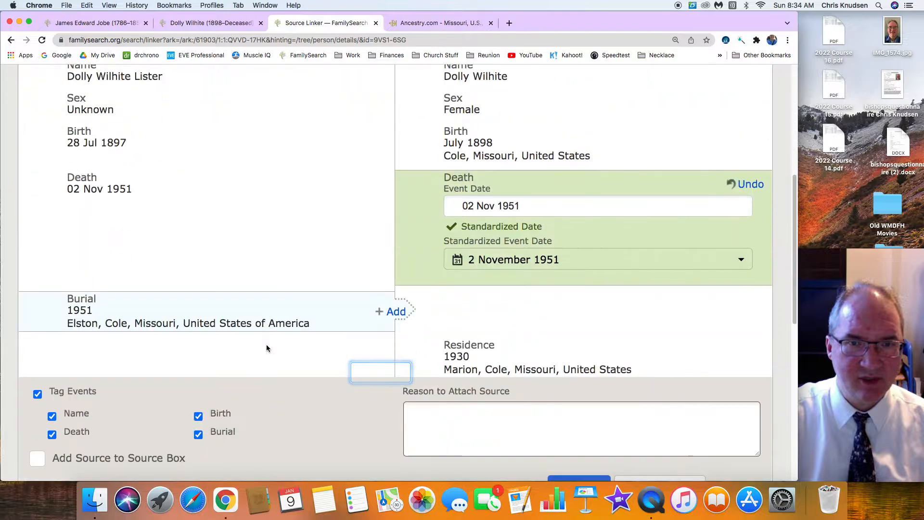
left_click(396, 312)
scroll(316, 290, "down", 5)
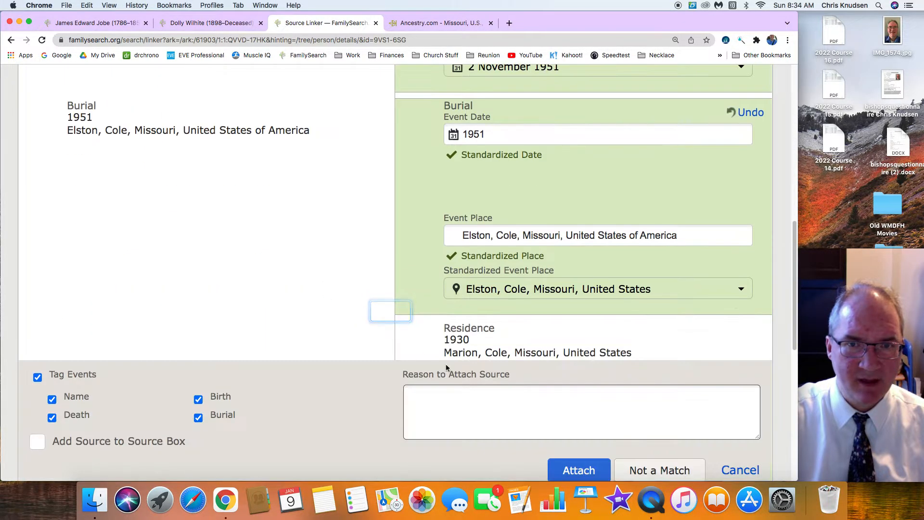
left_click(578, 470)
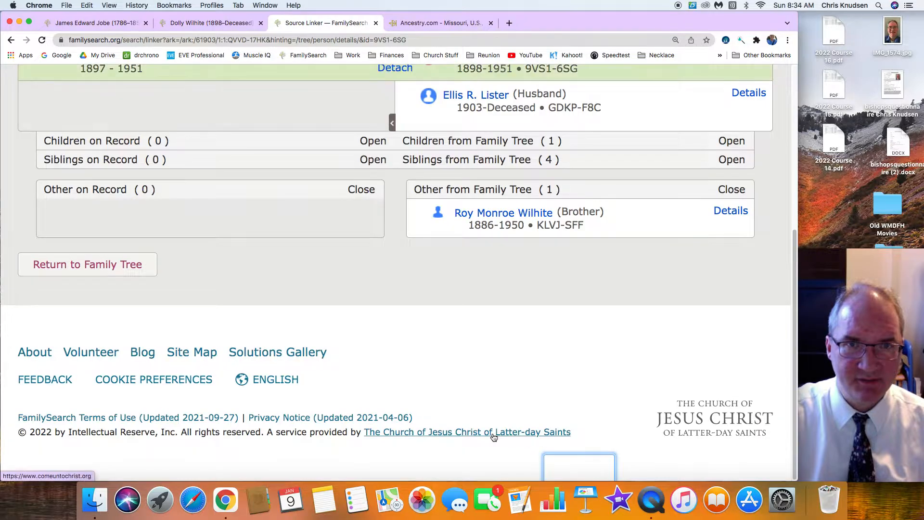
Leave the source linking page and go back through the Find A Grave Index record to the wife's search results
scroll(493, 437, "up", 5)
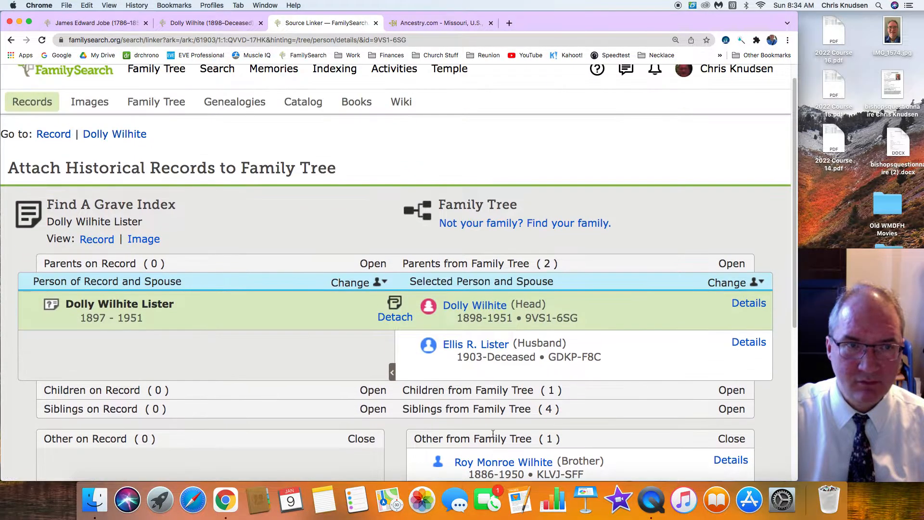
scroll(403, 248, "up", 1)
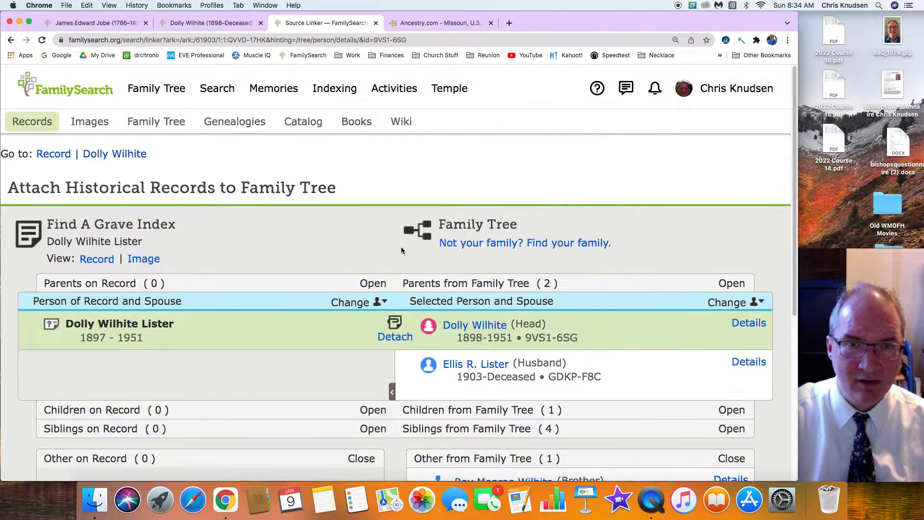
left_click(9, 40)
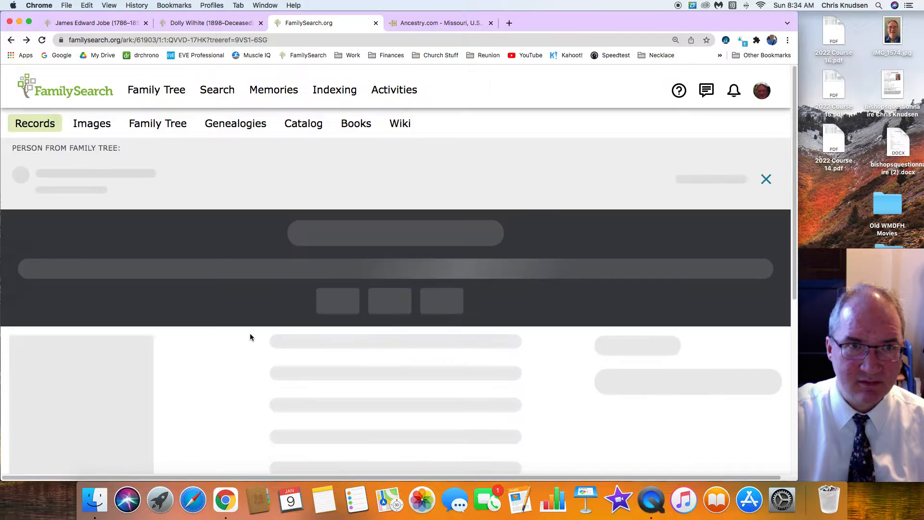
scroll(280, 351, "down", 5)
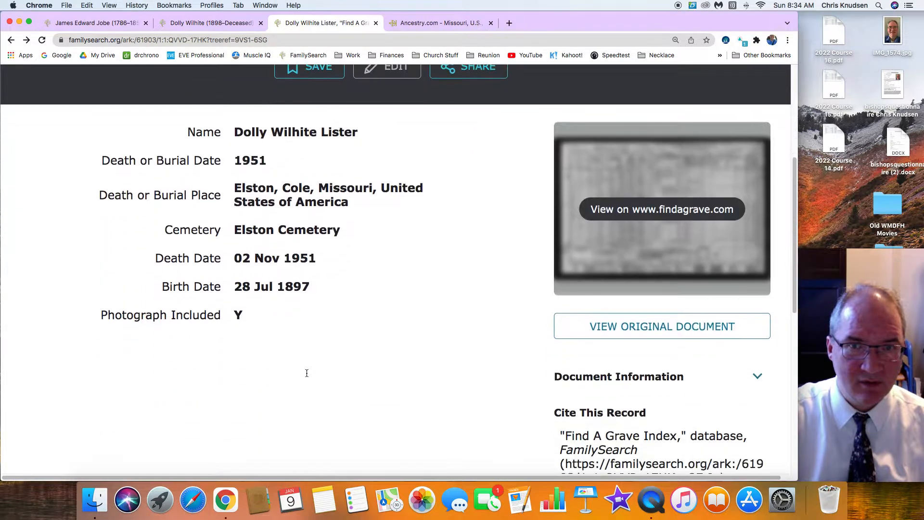
left_click(10, 41)
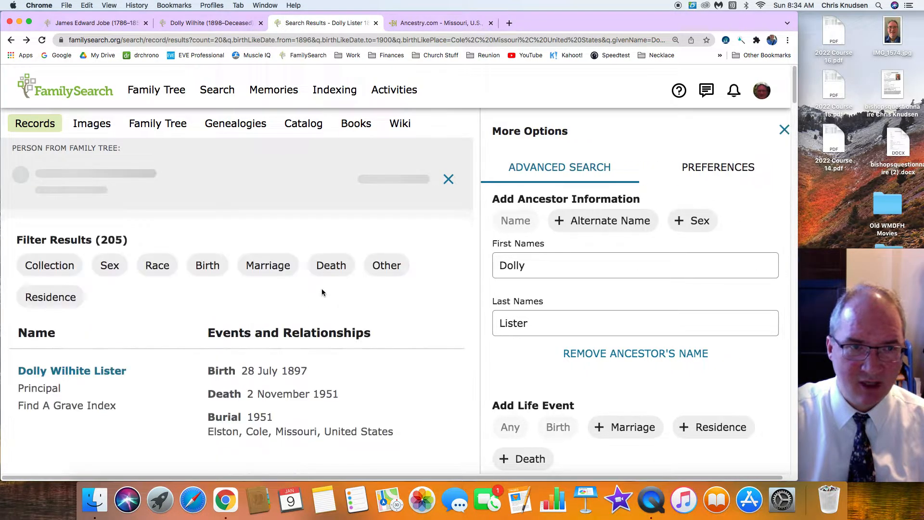
Look through the search results for further census or death records that match the wife, comparing birth years, places and spouses
scroll(321, 289, "down", 5)
scroll(321, 292, "down", 1)
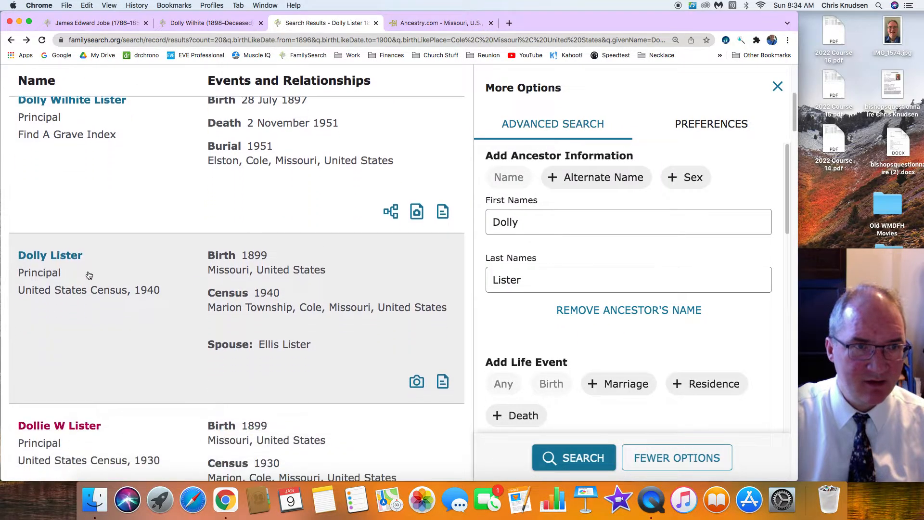
scroll(115, 296, "down", 1)
scroll(114, 298, "down", 4)
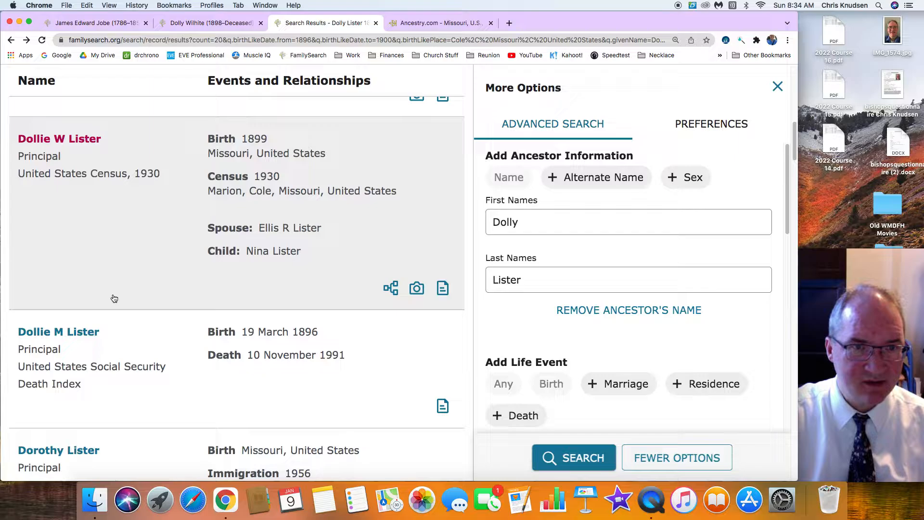
scroll(114, 298, "down", 1)
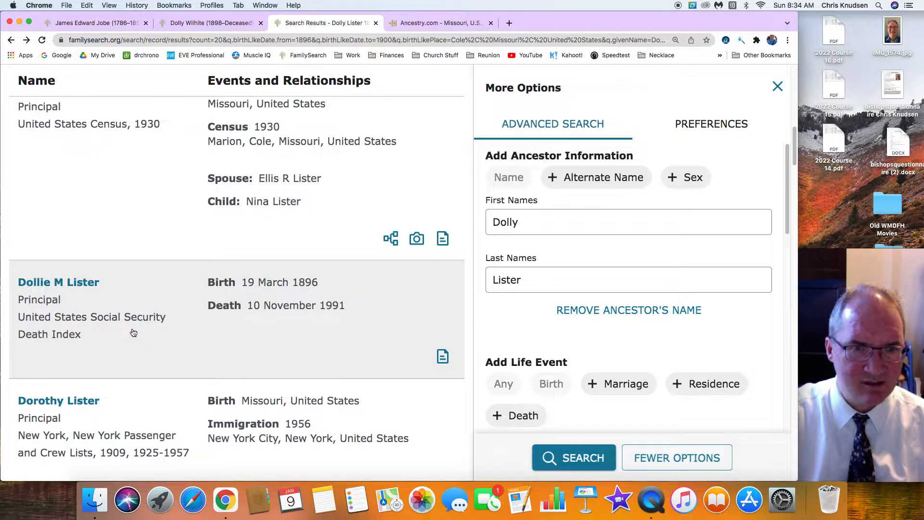
scroll(133, 333, "down", 3)
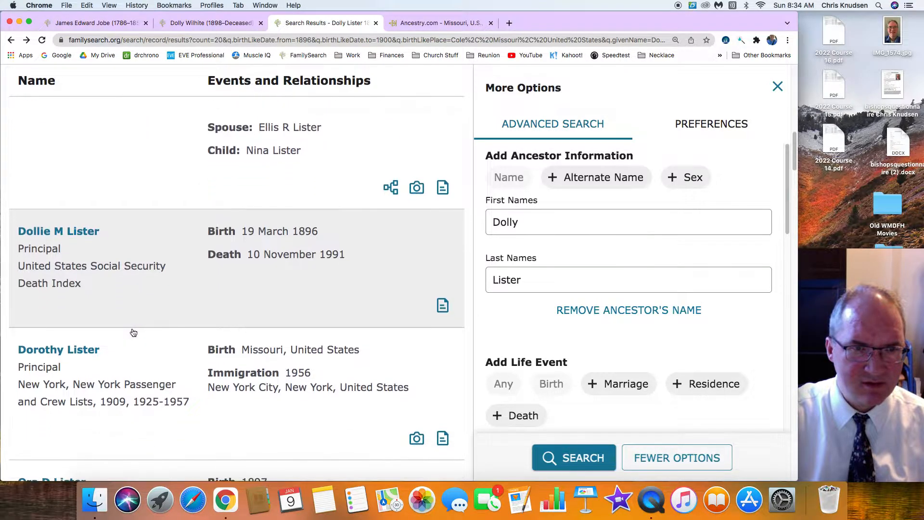
scroll(133, 332, "down", 2)
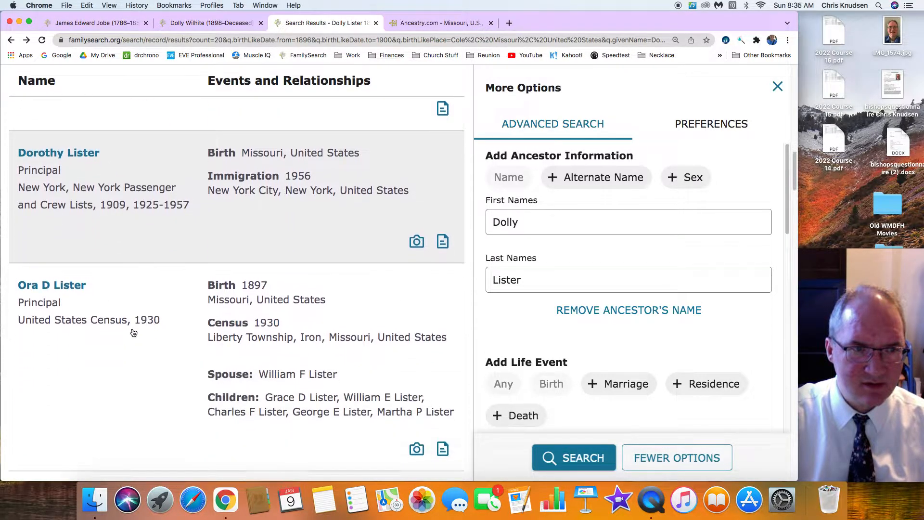
scroll(133, 332, "up", 10)
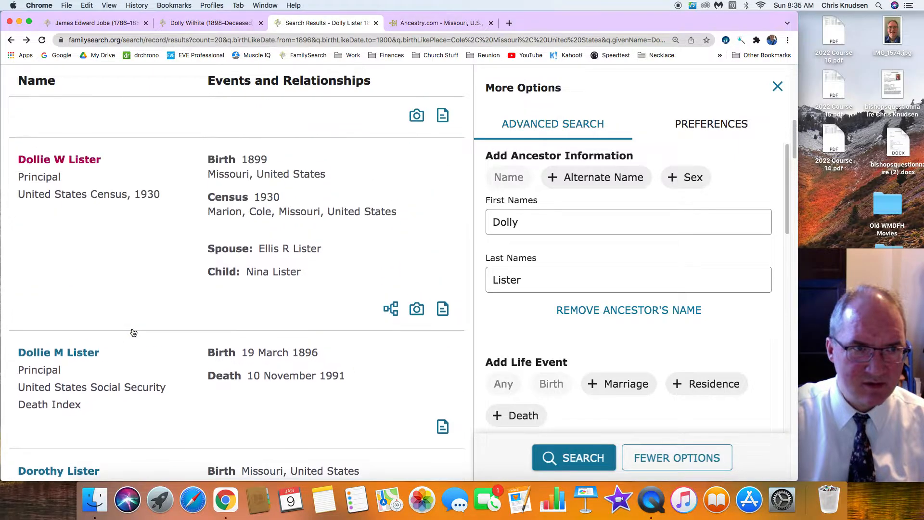
scroll(134, 332, "up", 3)
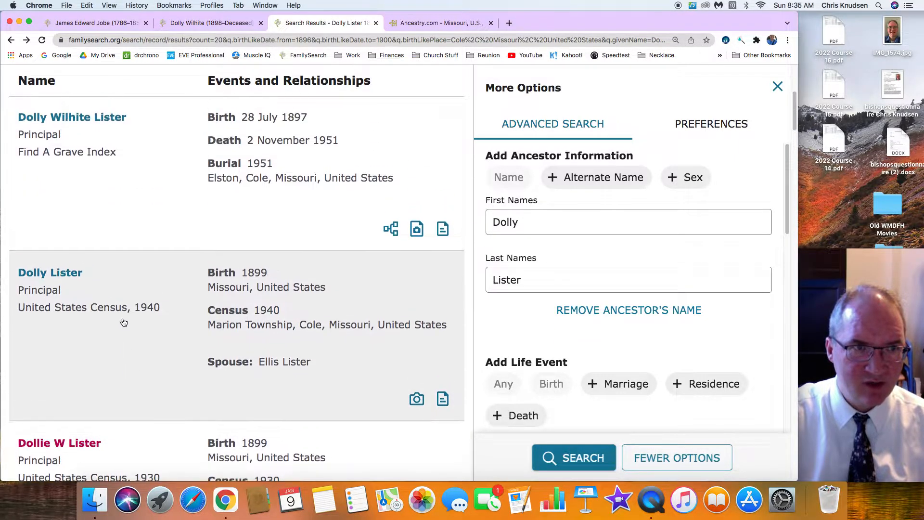
scroll(93, 285, "up", 1)
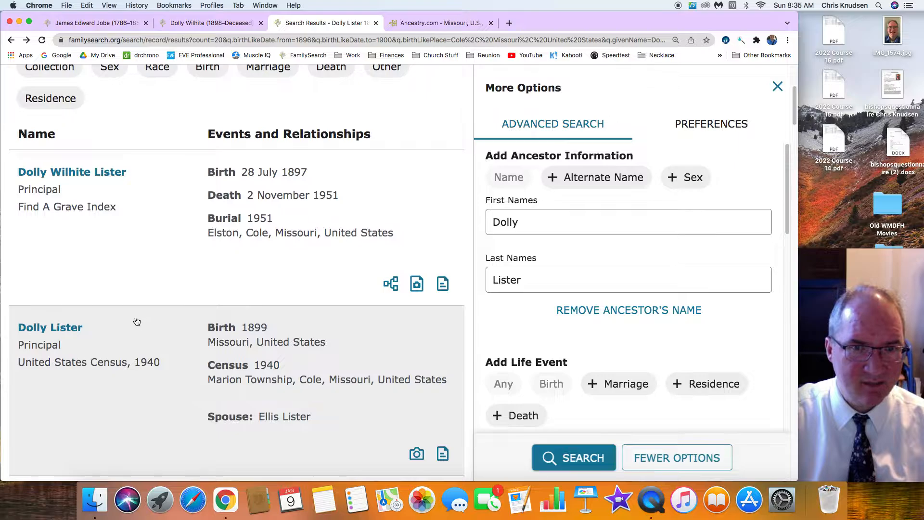
Open the wife's United States Census, 1940 record, review its household details, and start attaching it to the family tree
left_click(37, 331)
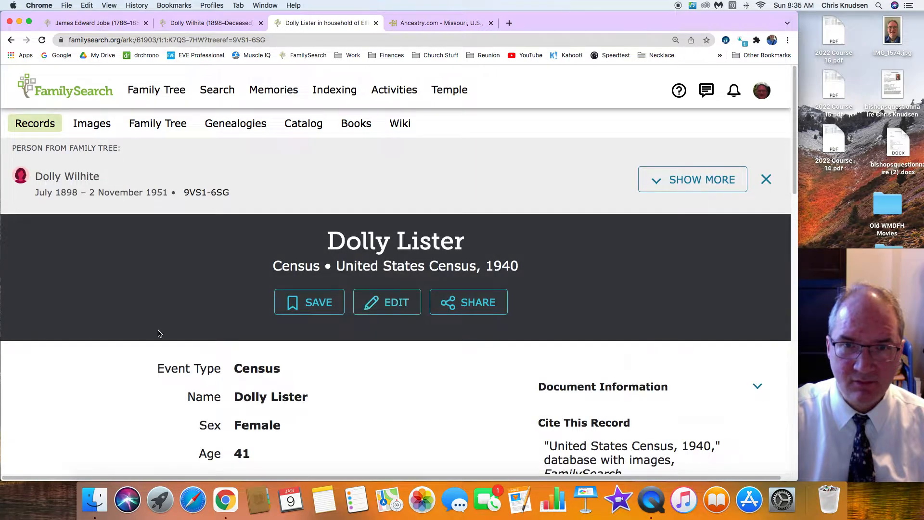
scroll(159, 332, "down", 3)
scroll(183, 329, "down", 5)
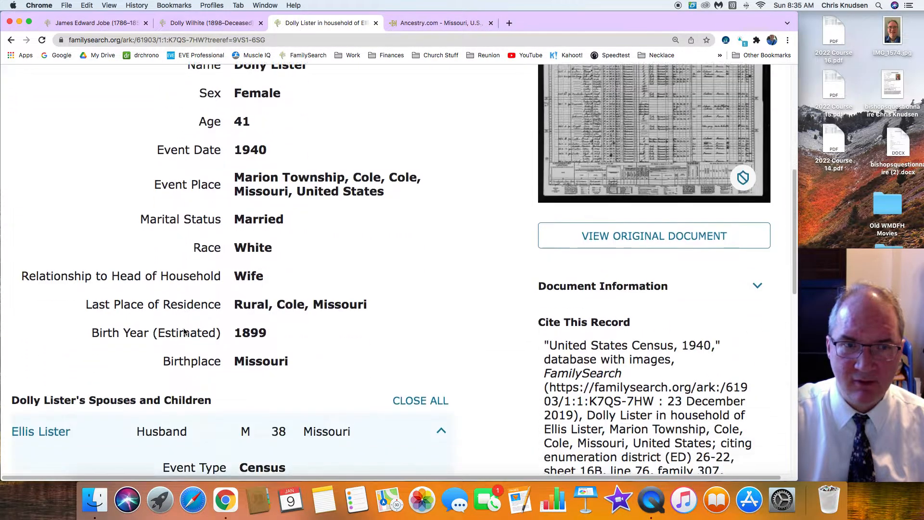
scroll(184, 331, "down", 6)
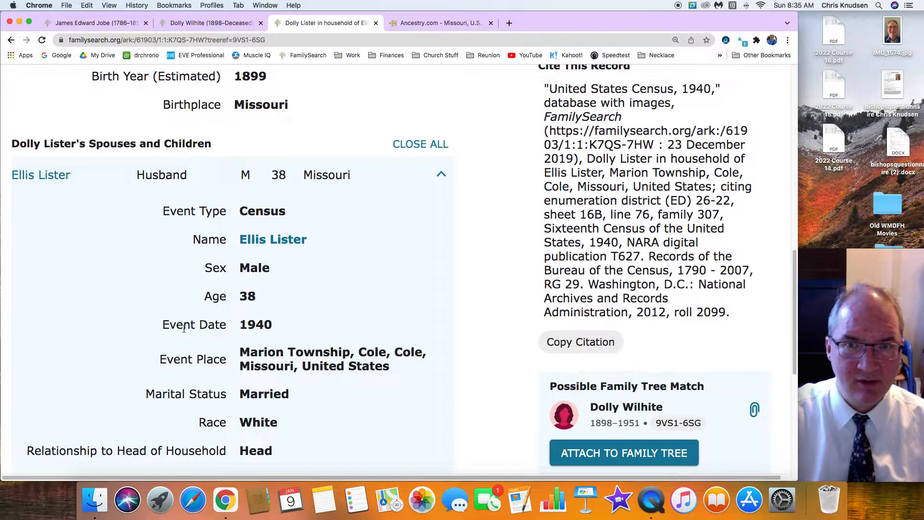
left_click(606, 452)
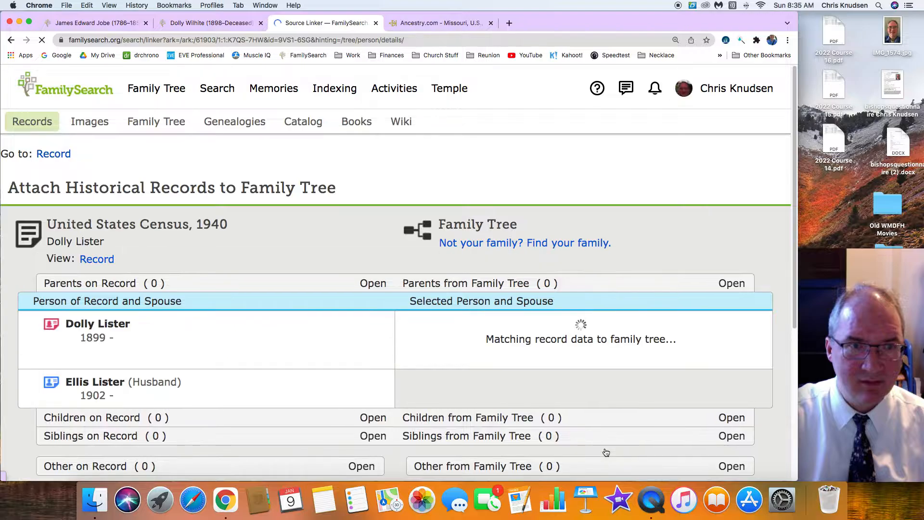
Add the wife's 1940 residence in Marion Township, Cole, Missouri and 1935 residence in Rural, Cole, Missouri, and attach the 1940 census record to her
scroll(527, 396, "down", 3)
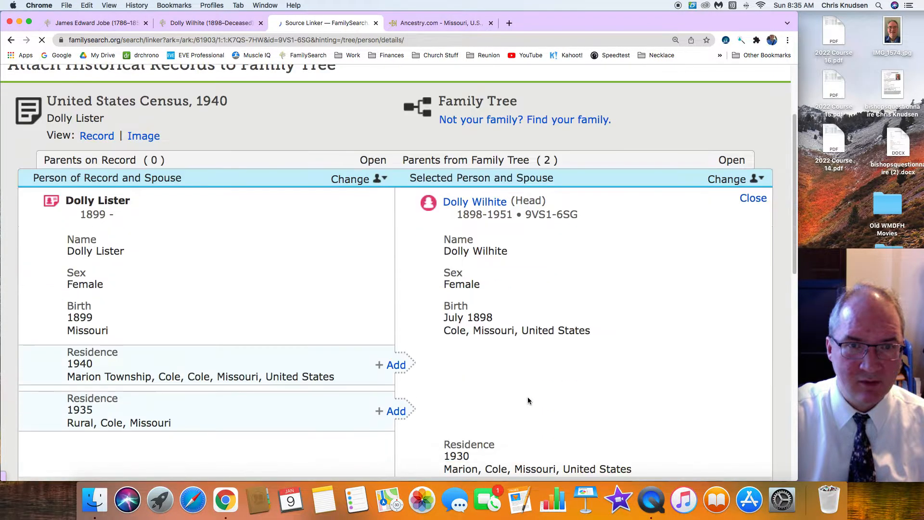
left_click(396, 366)
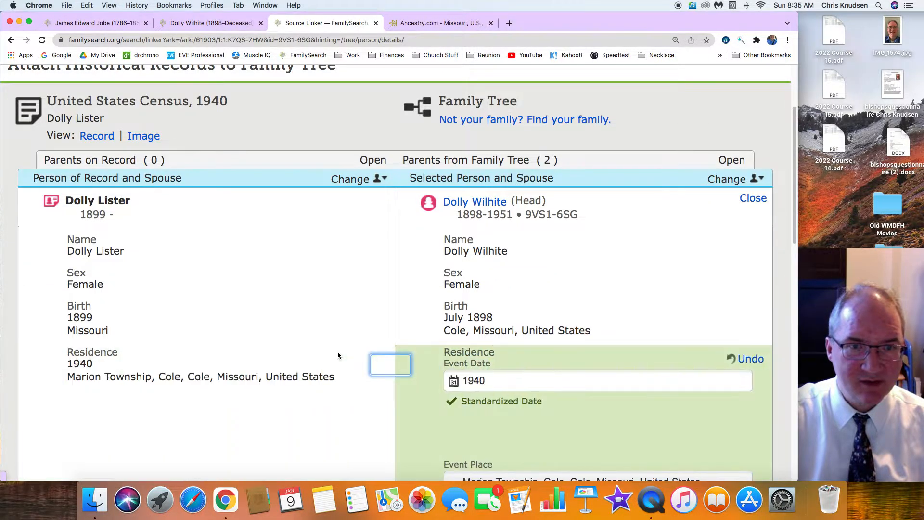
scroll(337, 351, "down", 5)
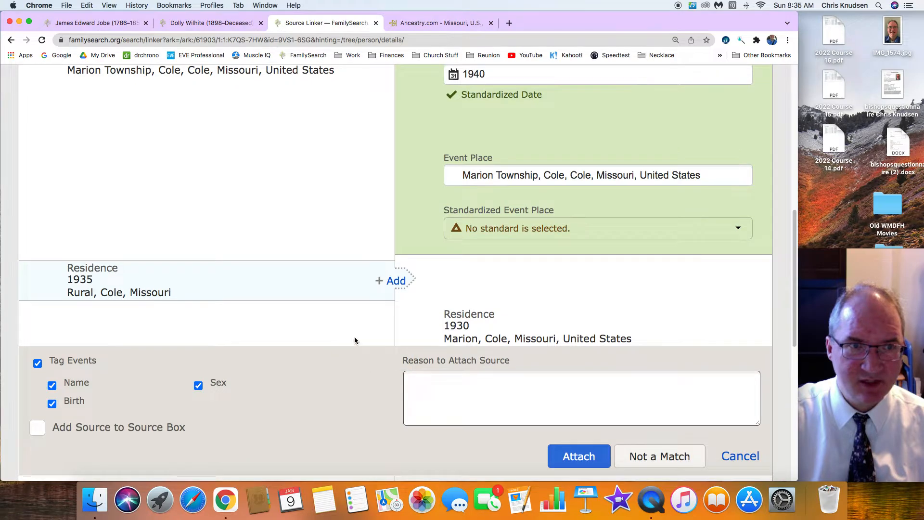
left_click(395, 281)
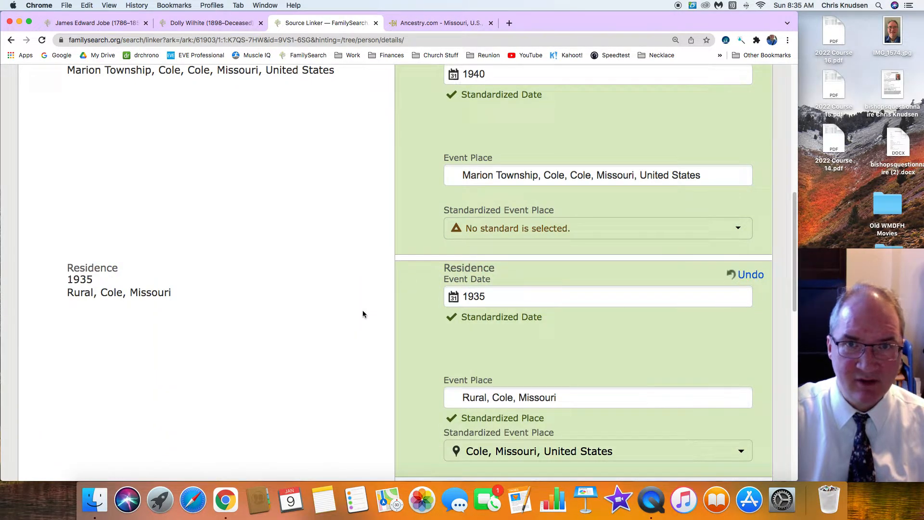
scroll(362, 313, "down", 3)
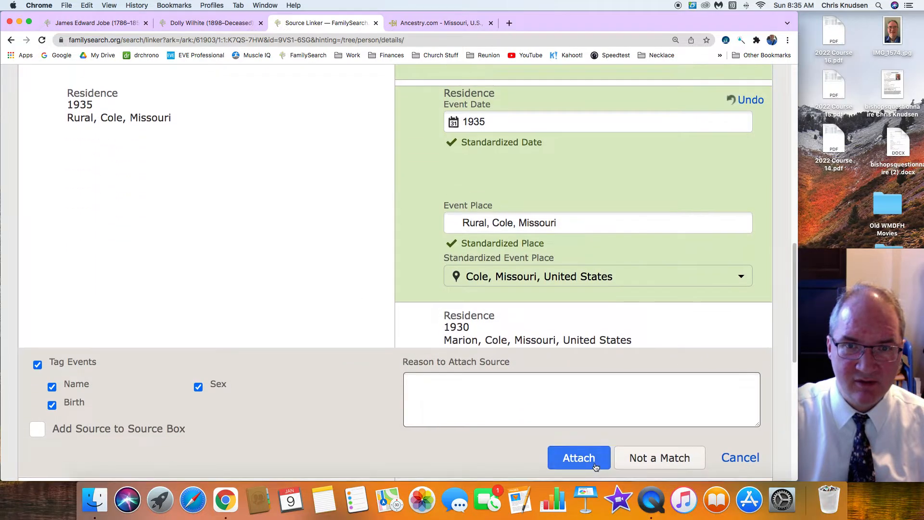
left_click(591, 462)
Compare the husband, add his 1940 Marion Township and 1935 Rural, Cole, Missouri residences, and attach the 1940 census record to him
scroll(455, 379, "up", 5)
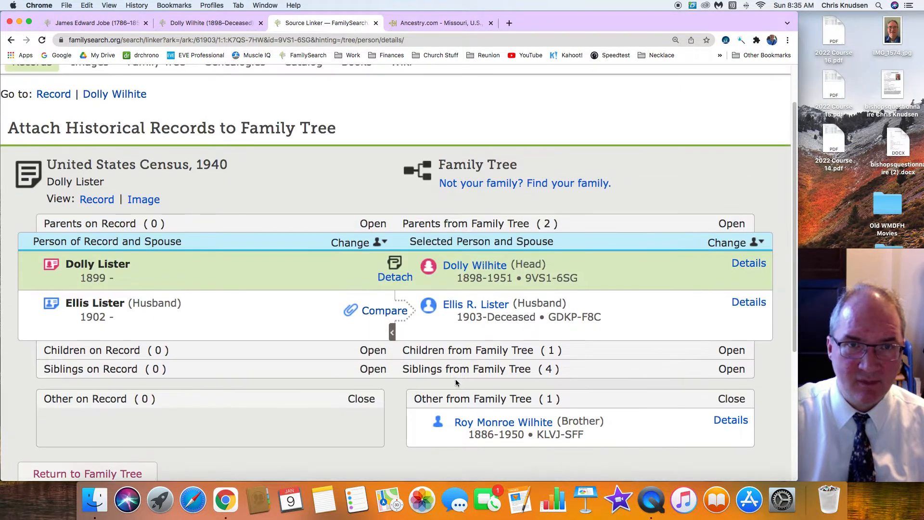
left_click(384, 313)
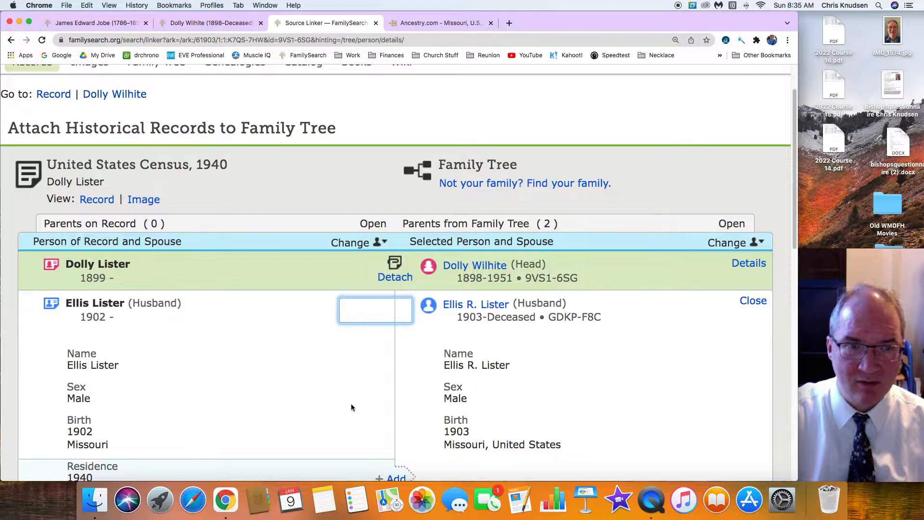
scroll(351, 405, "down", 3)
left_click(396, 362)
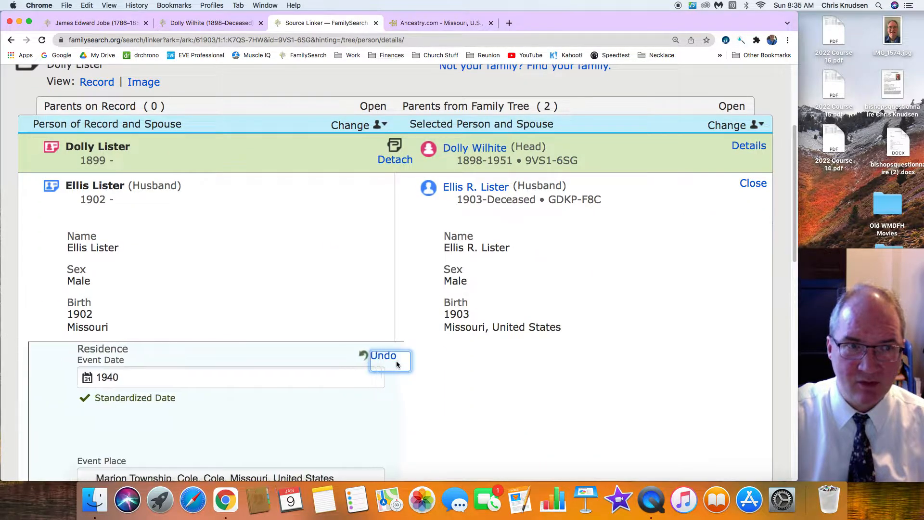
scroll(334, 376, "down", 4)
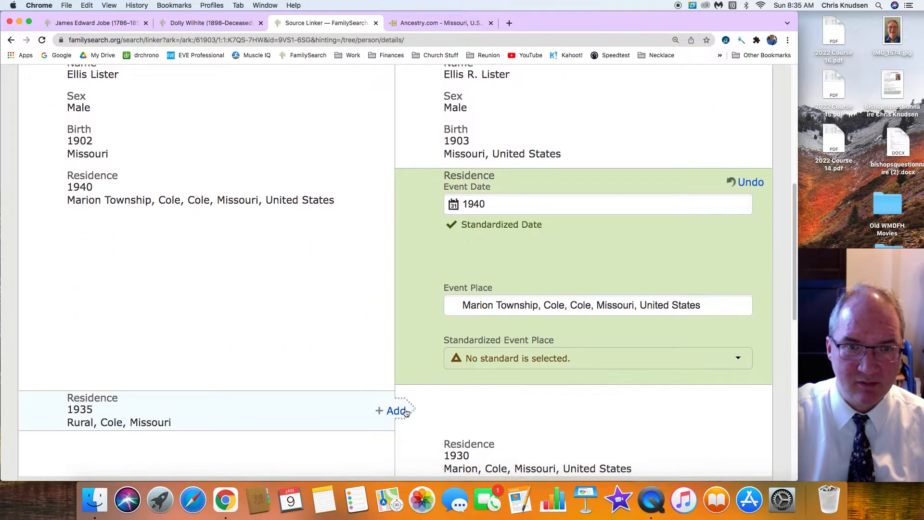
left_click(392, 415)
scroll(311, 379, "down", 6)
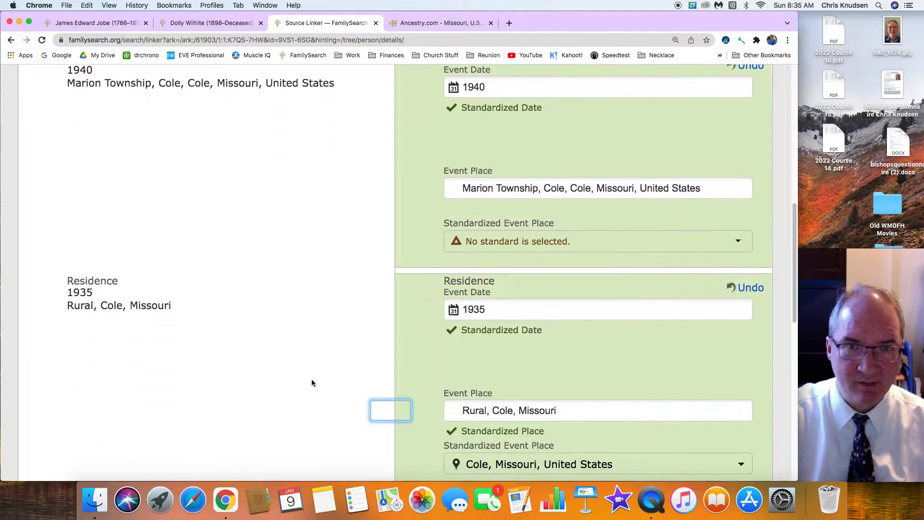
scroll(310, 380, "down", 2)
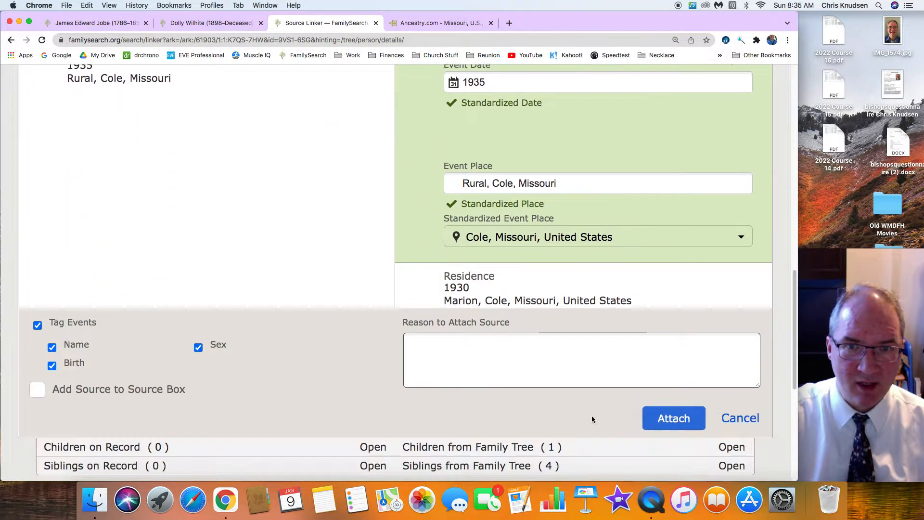
left_click(673, 417)
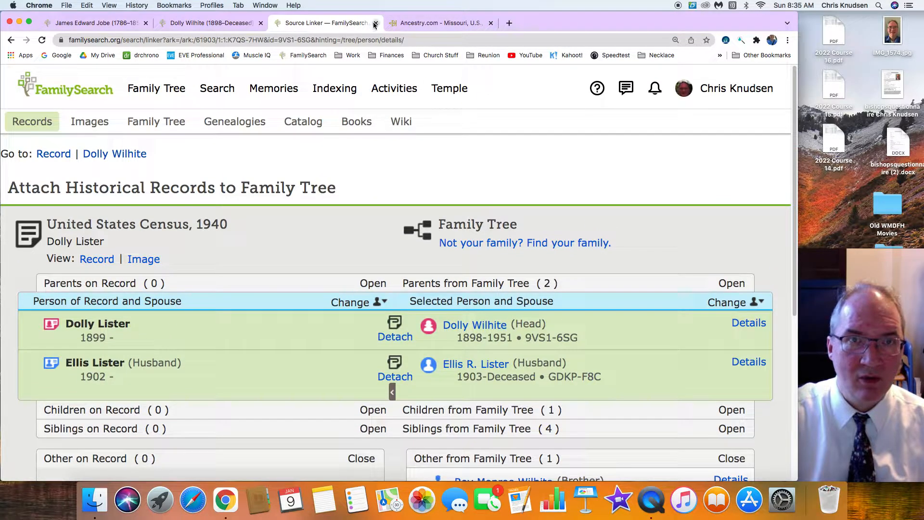
Return to the search results and examine the United States Social Security Death Index record listed below the 1930 census entry
left_click(11, 42)
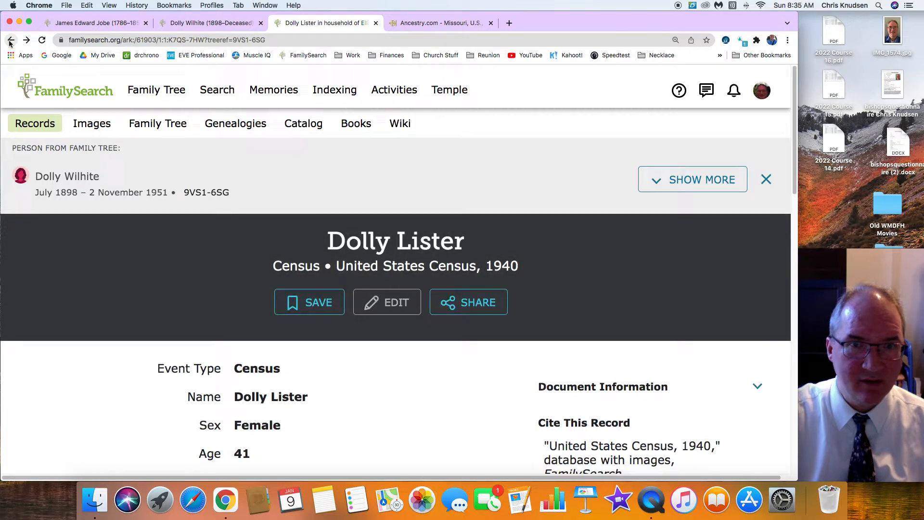
left_click(9, 41)
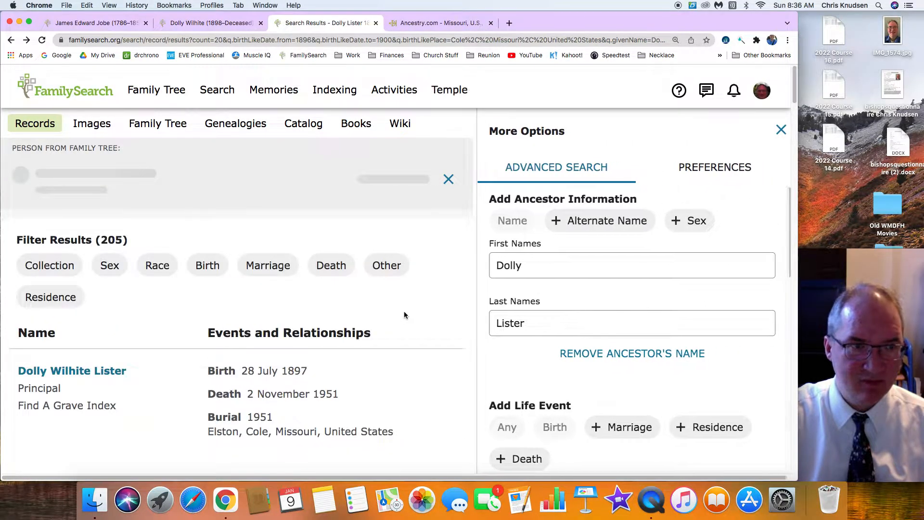
scroll(405, 315, "down", 3)
scroll(405, 316, "down", 10)
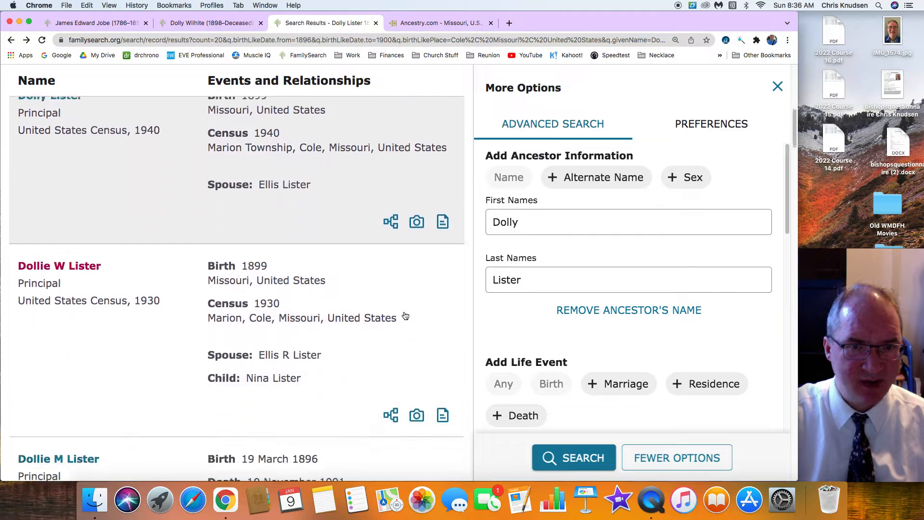
scroll(405, 316, "down", 1)
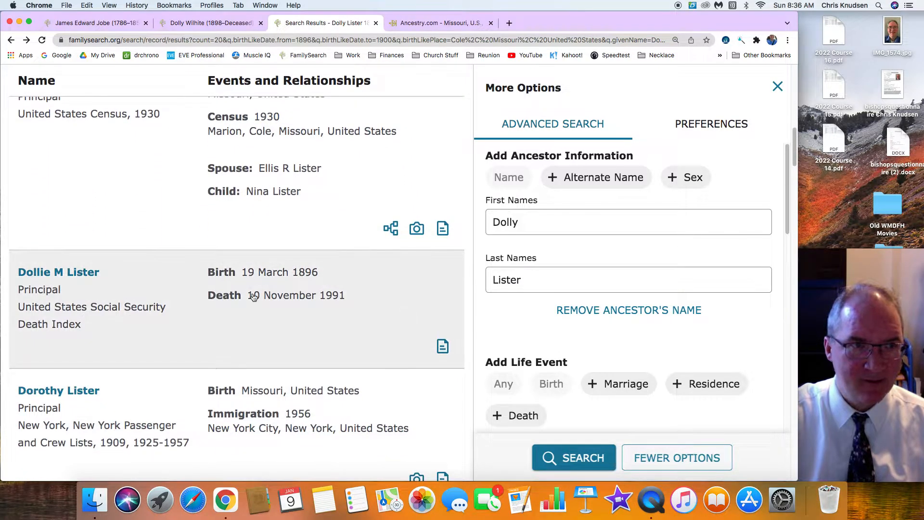
left_click(50, 273)
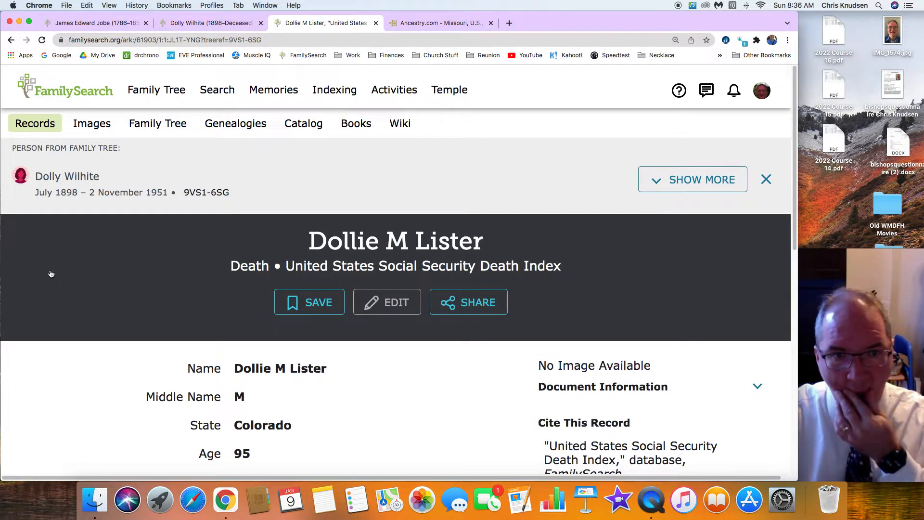
scroll(51, 273, "down", 3)
scroll(51, 273, "down", 3)
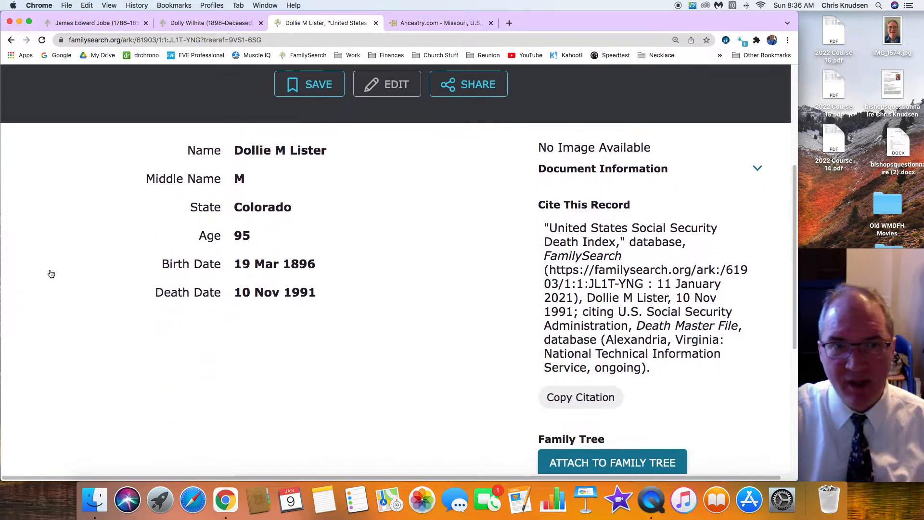
Start attaching the Social Security Death Index record and compare its birth and death dates with the wife's family tree details
scroll(51, 273, "down", 3)
left_click(616, 366)
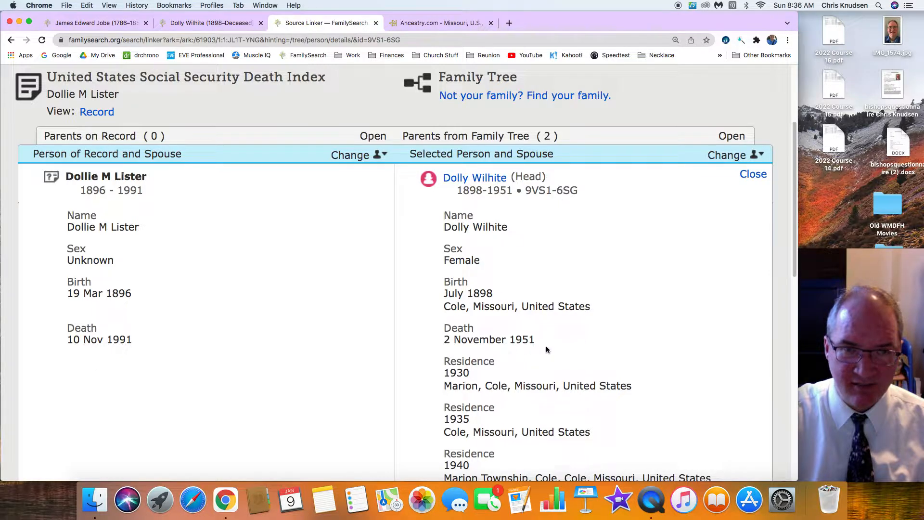
scroll(183, 337, "down", 3)
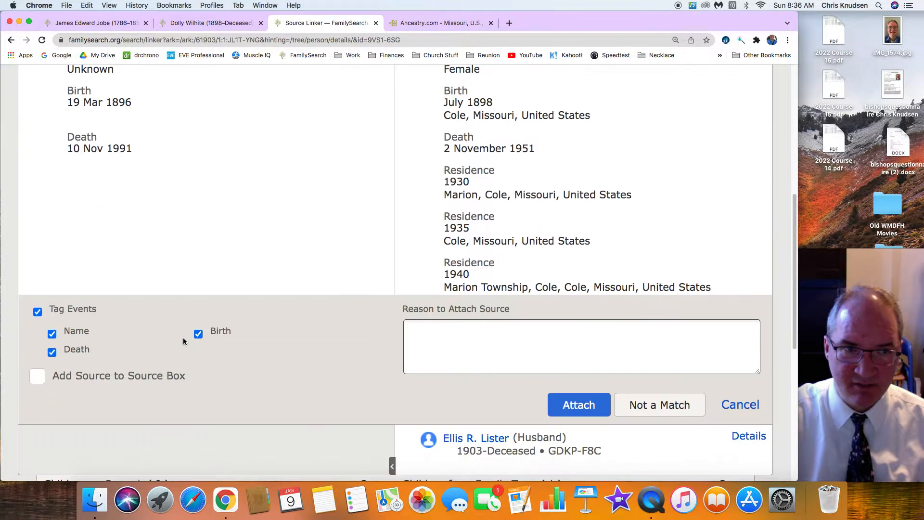
scroll(183, 343, "down", 5)
scroll(184, 342, "up", 10)
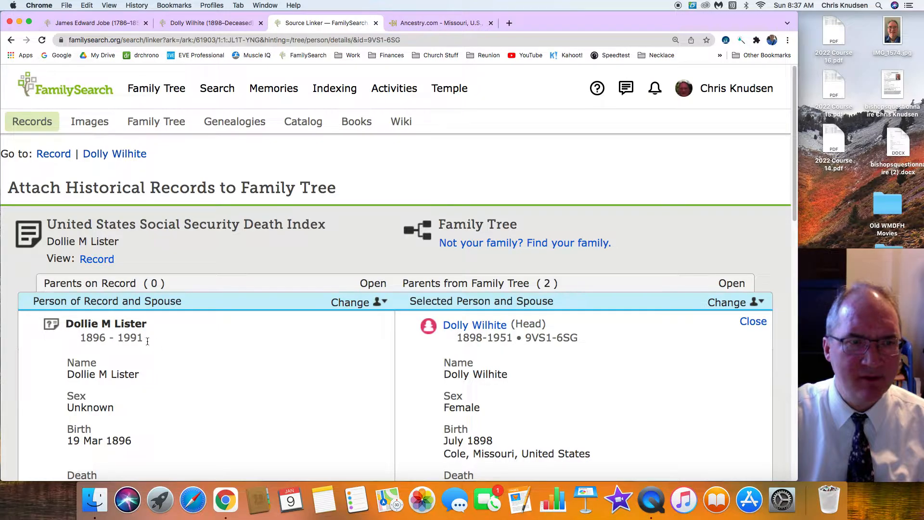
scroll(147, 340, "down", 2)
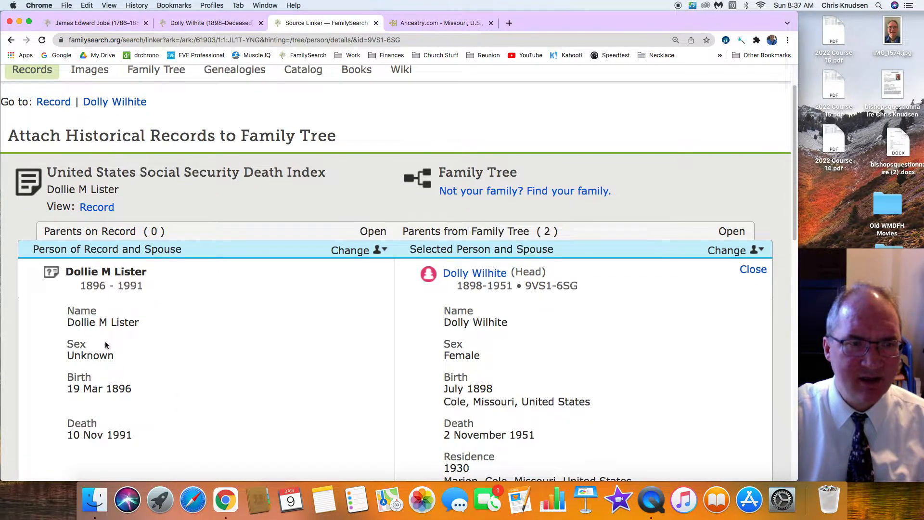
scroll(106, 343, "down", 4)
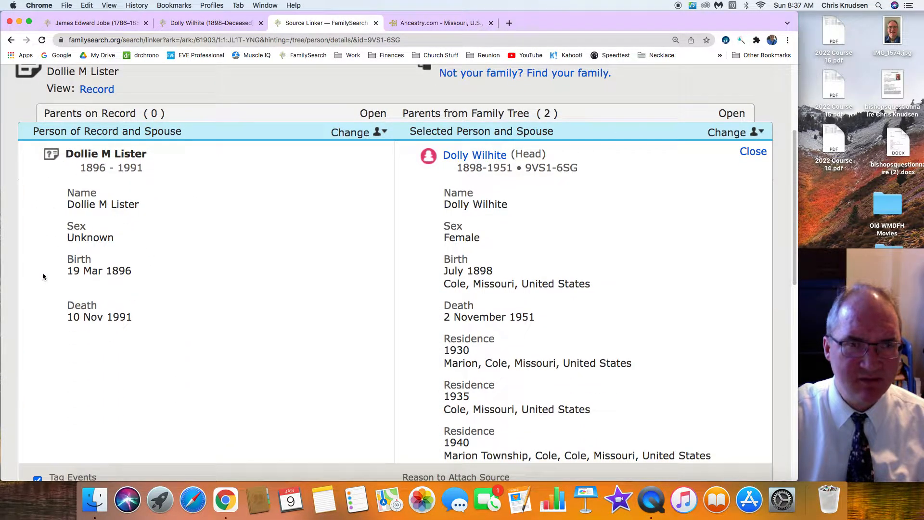
scroll(186, 264, "down", 10)
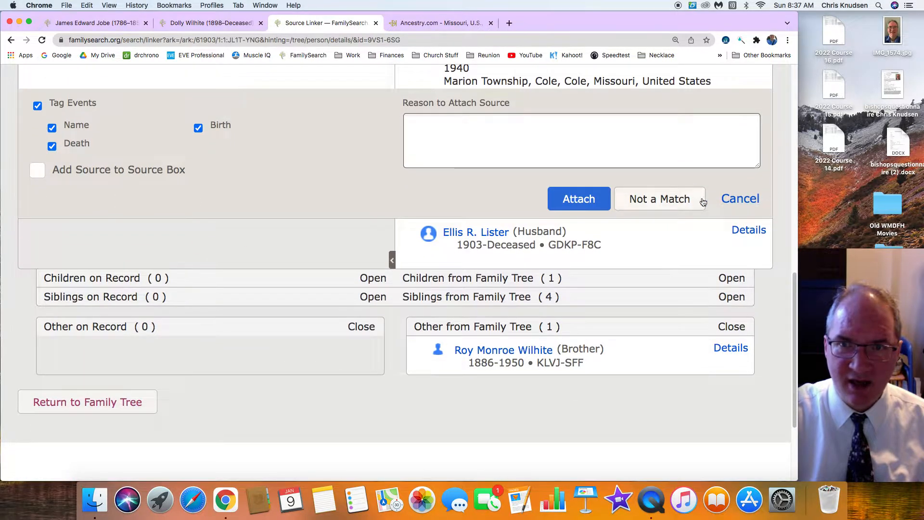
Mark the Social Security Death Index record as not a match for the wife, giving the reason "wrong death date"
left_click(660, 200)
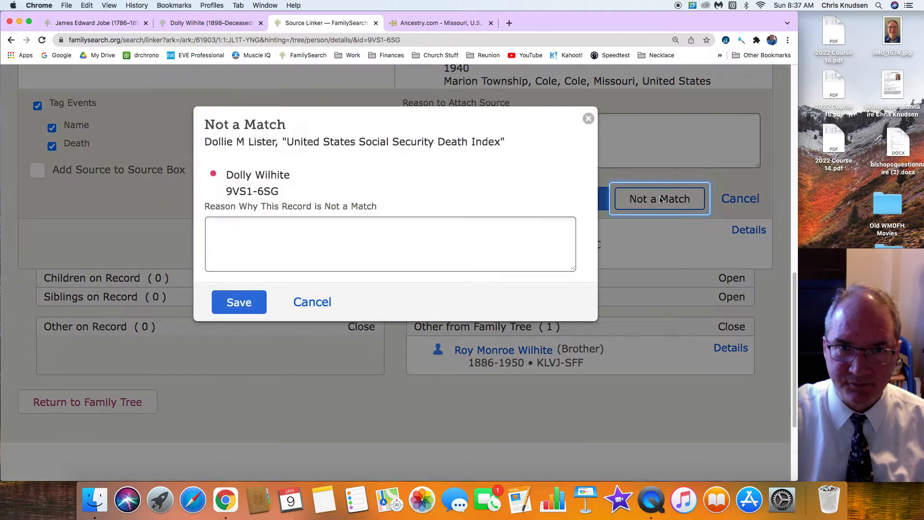
left_click(322, 230)
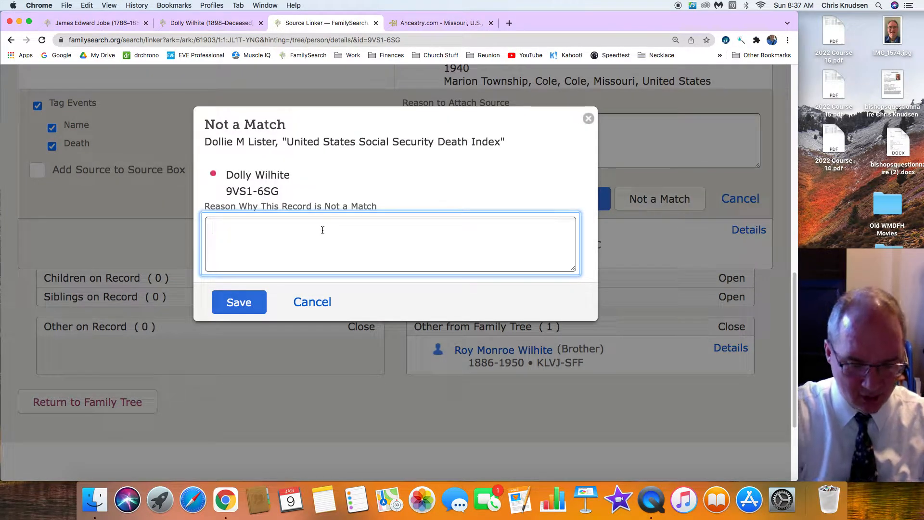
type("wrong dea")
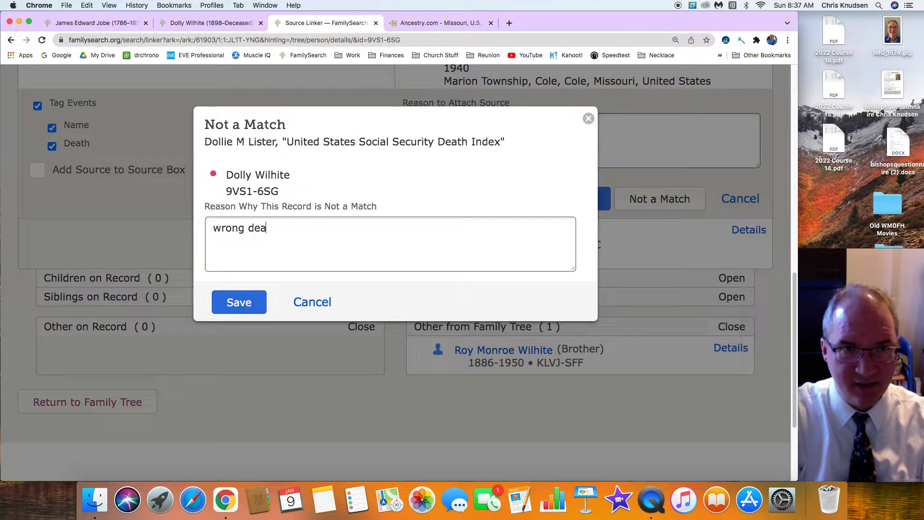
type("th date")
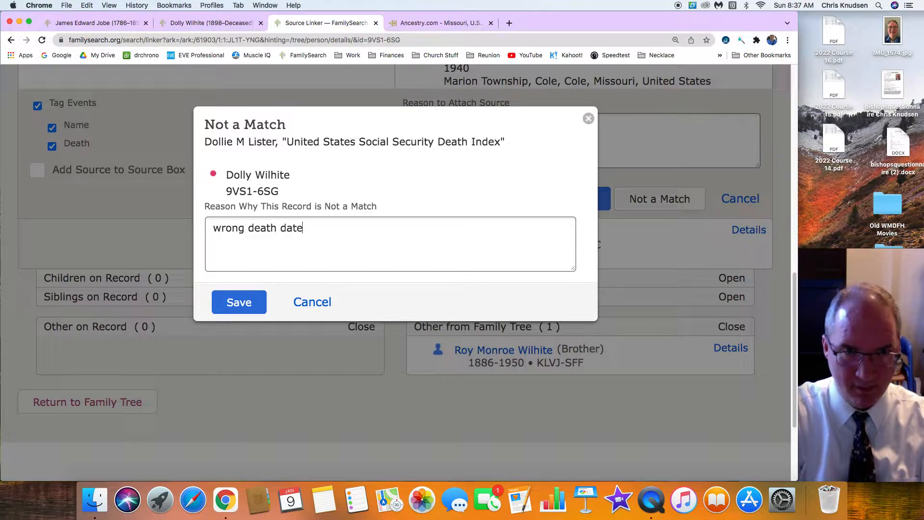
left_click(238, 301)
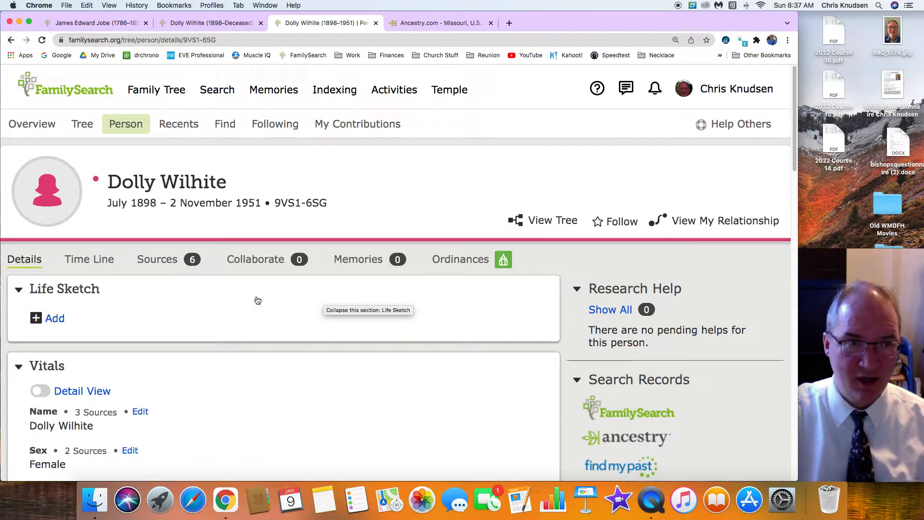
Open the husband's person page from the wife's family members
scroll(256, 300, "down", 5)
scroll(256, 299, "down", 12)
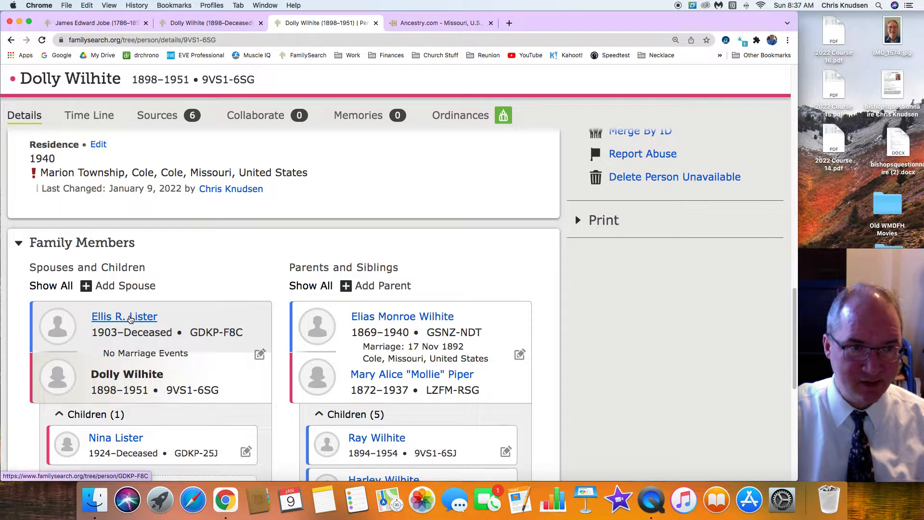
left_click(127, 320)
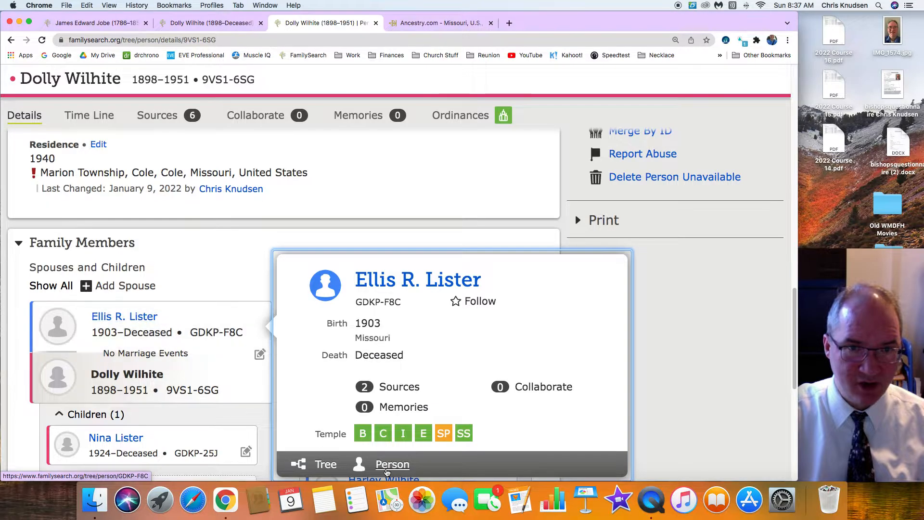
left_click(392, 465)
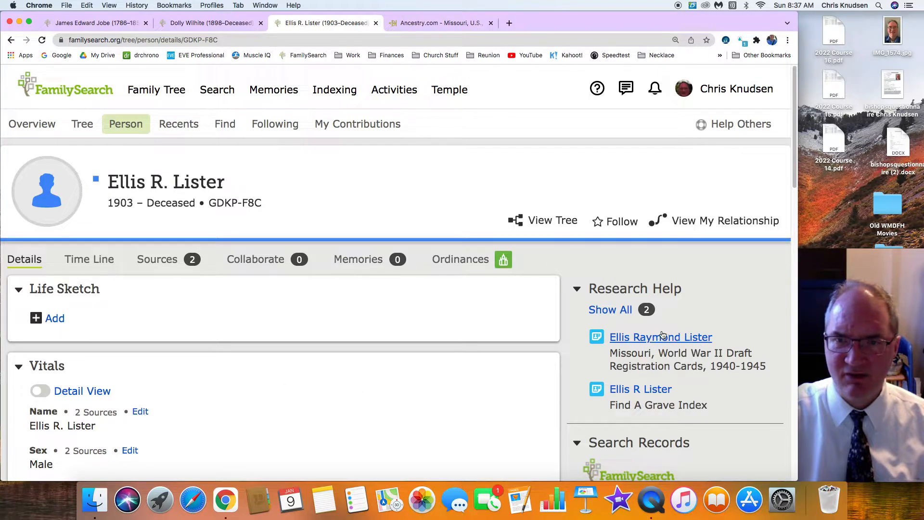
Replace the husband's middle initial with his full middle name as given in the World War II draft registration hint, and save
scroll(154, 381, "down", 3)
left_click(140, 303)
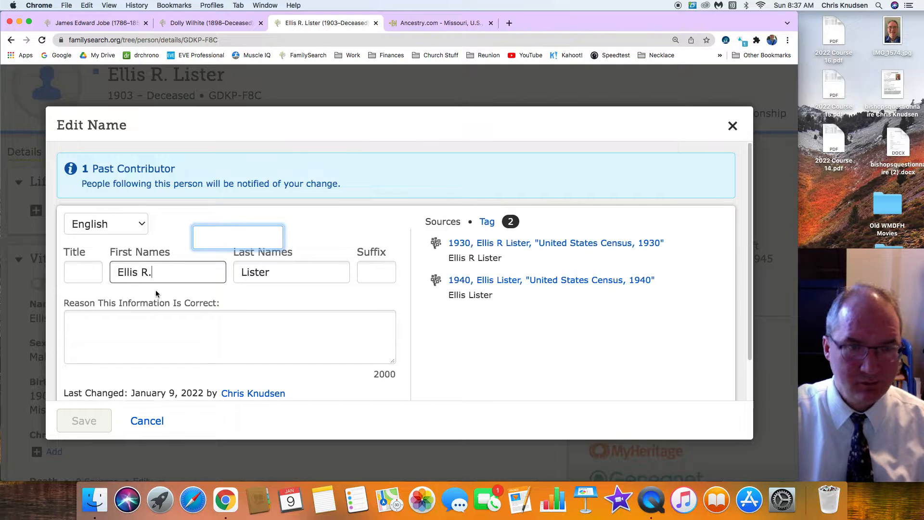
key("BackSpace")
type("aymond")
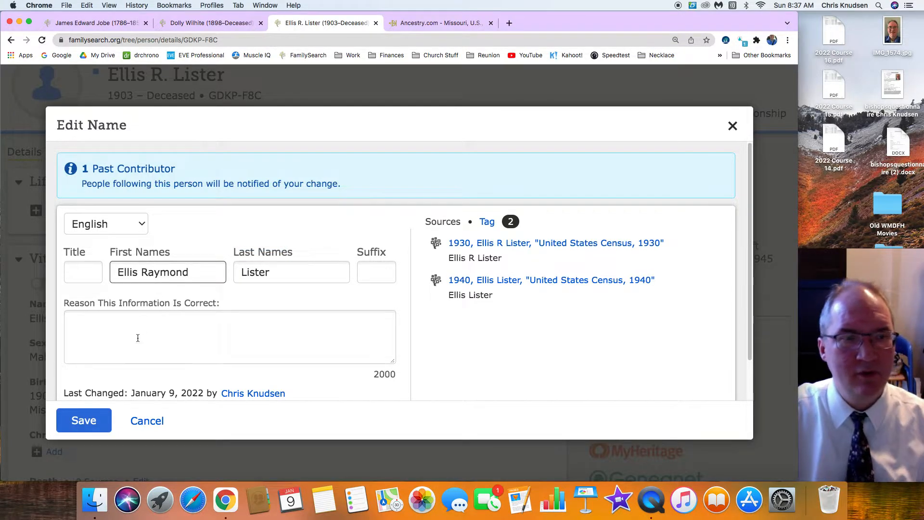
left_click(91, 420)
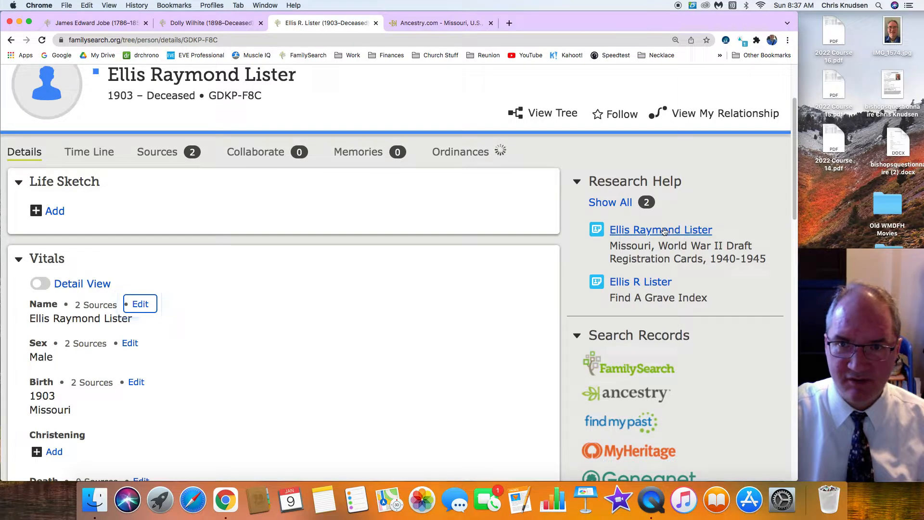
Open the husband's Find A Grave Index record hint, review its burial details, and start the review-and-attach comparison
left_click(641, 283)
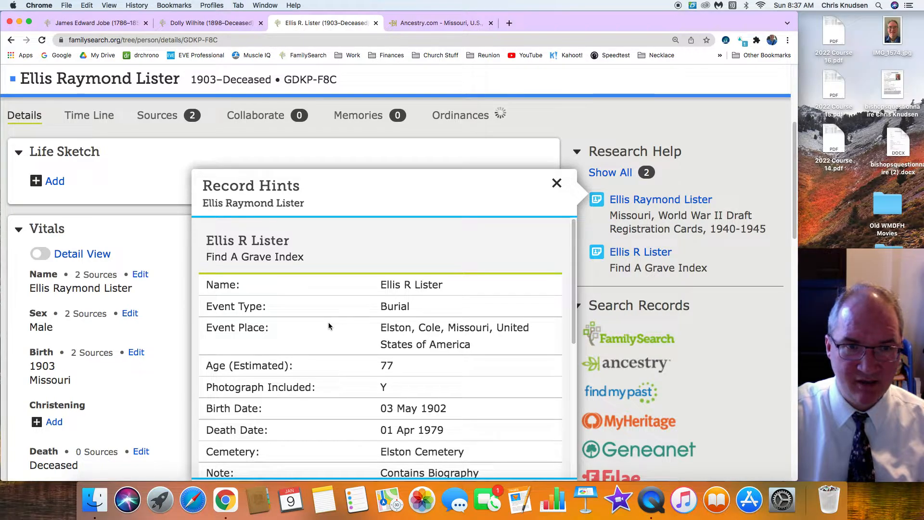
scroll(328, 322, "down", 5)
scroll(128, 321, "down", 4)
scroll(128, 322, "down", 2)
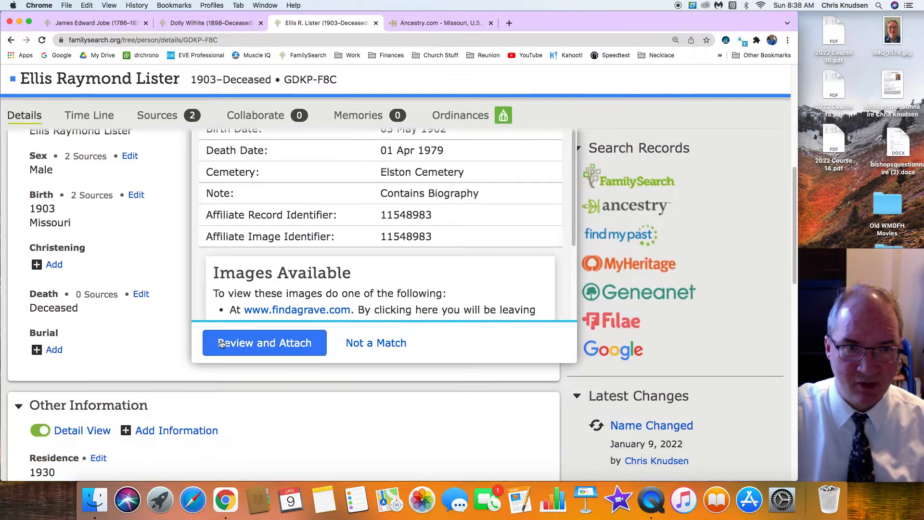
left_click(253, 342)
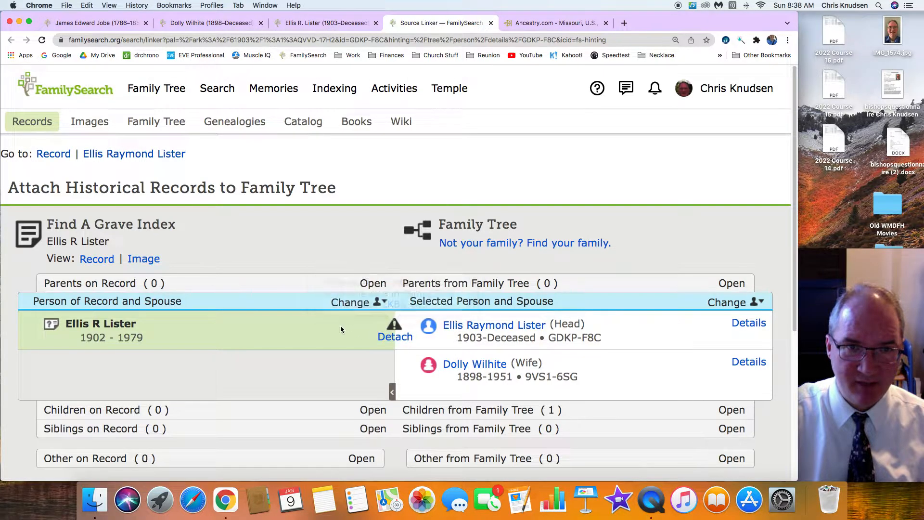
Check which other person the burial record is attached to, and read the husband's biography and family members on Find a Grave
mouse_move(391, 315)
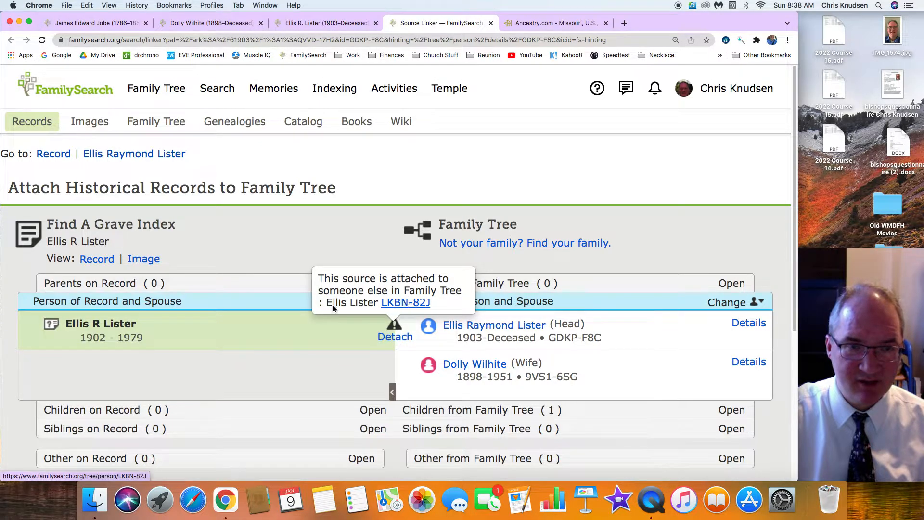
left_click(141, 261)
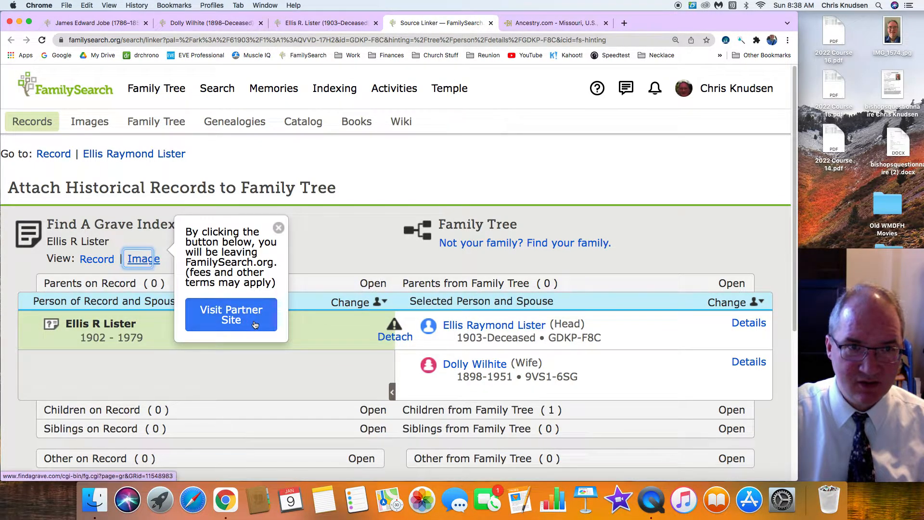
left_click(254, 324)
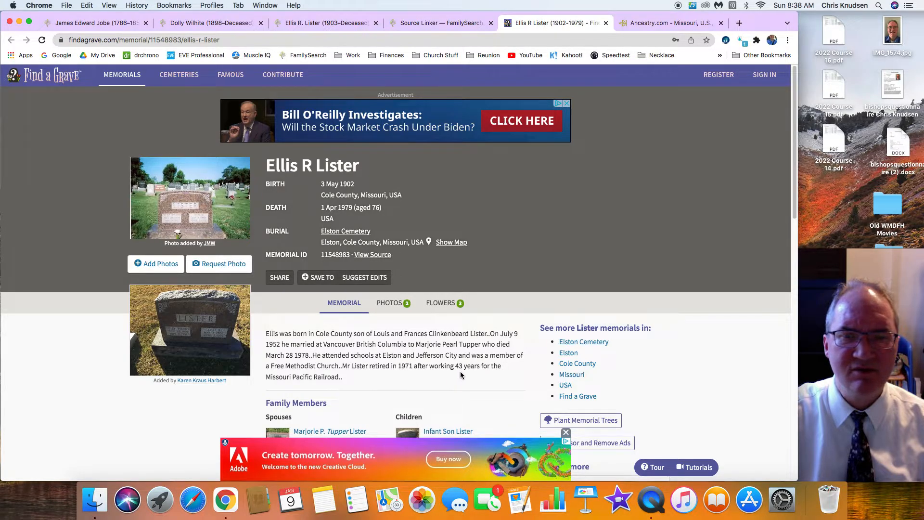
scroll(344, 379, "down", 2)
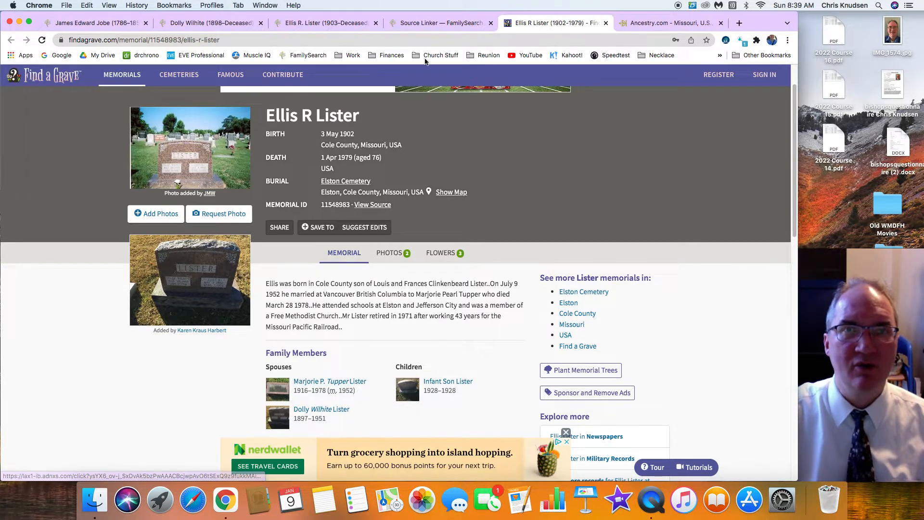
Return to the FamilySearch record comparison and open the profile of the other person the burial source is attached to
left_click(441, 23)
mouse_move(398, 316)
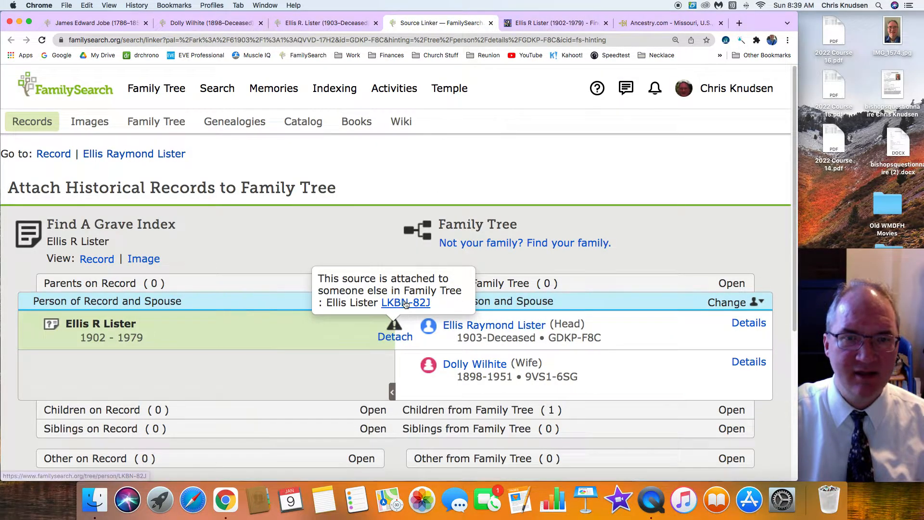
left_click(404, 302)
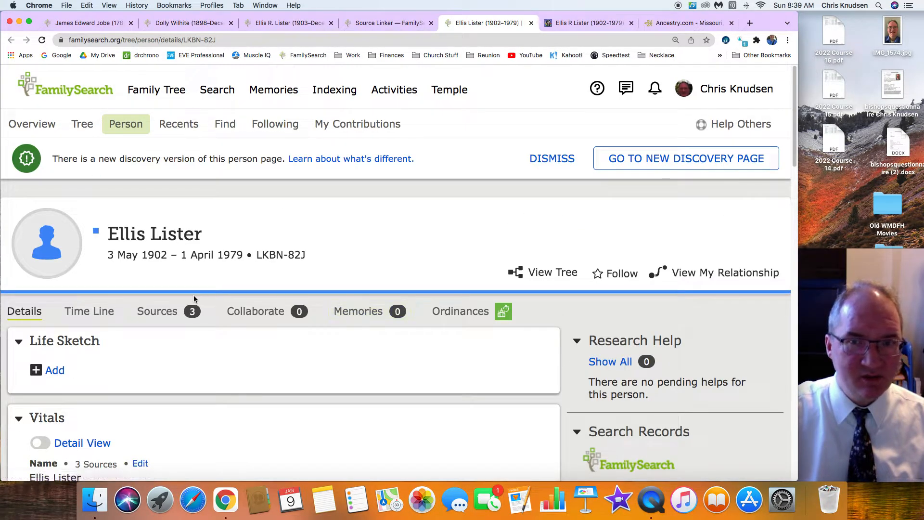
Review the duplicate profile's spouse, parents, siblings and residences, and copy the duplicate's person ID
scroll(194, 296, "down", 10)
scroll(195, 296, "down", 7)
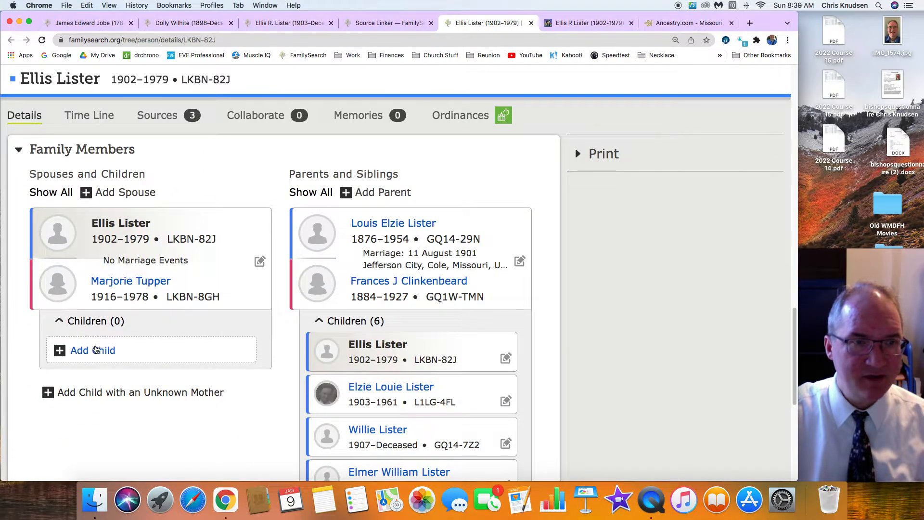
scroll(120, 343, "down", 3)
scroll(130, 317, "up", 5)
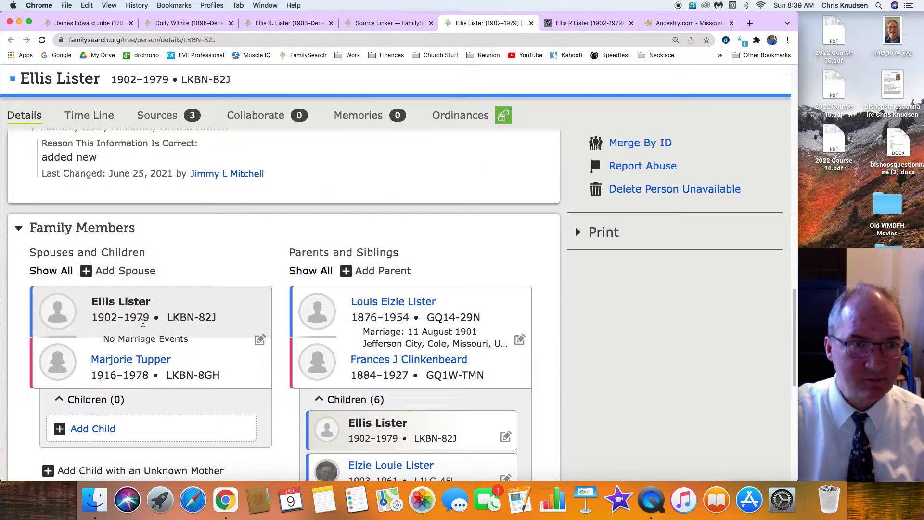
scroll(143, 323, "up", 2)
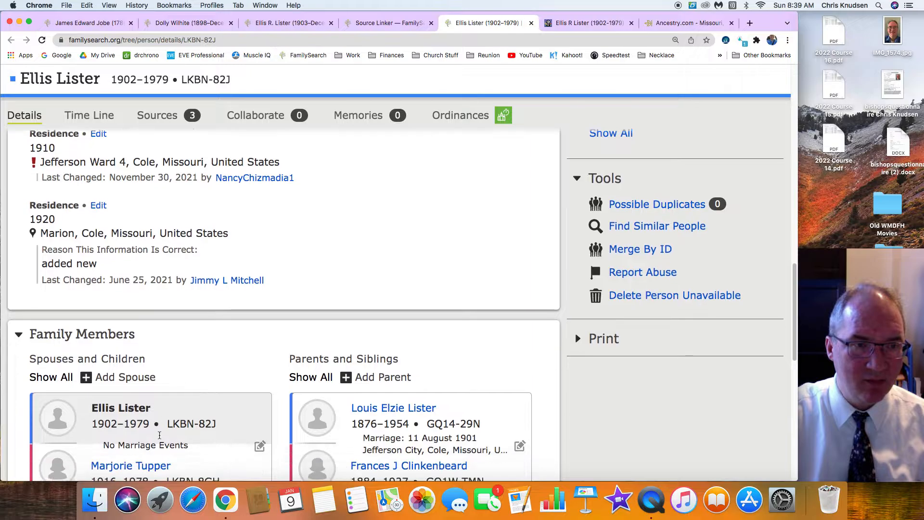
scroll(159, 435, "down", 2)
scroll(157, 440, "up", 2)
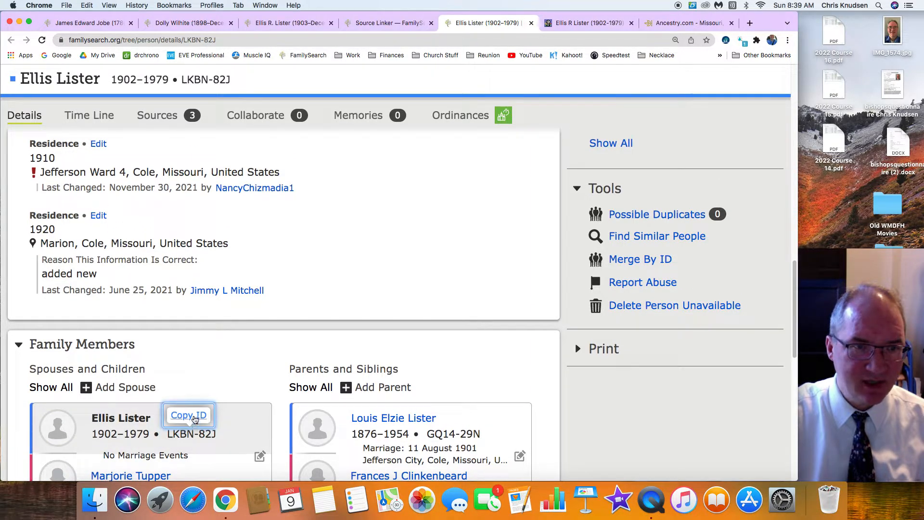
left_click(194, 417)
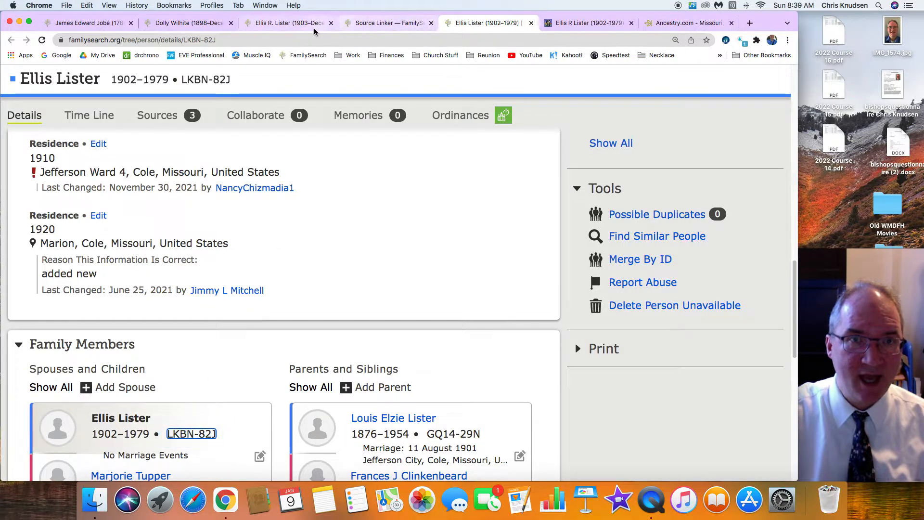
Return to the husband's newly added profile and start a merge by ID using the copied person ID of the duplicate
left_click(281, 25)
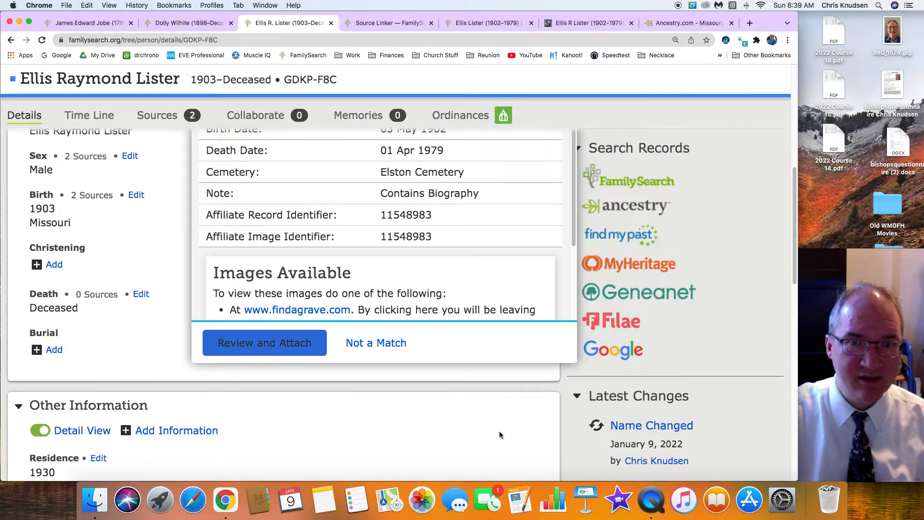
scroll(706, 354, "down", 5)
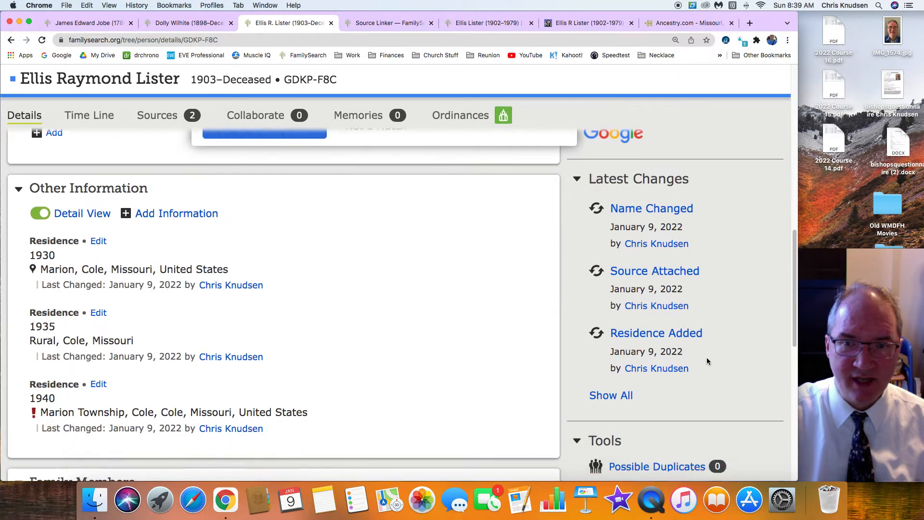
scroll(706, 361, "down", 4)
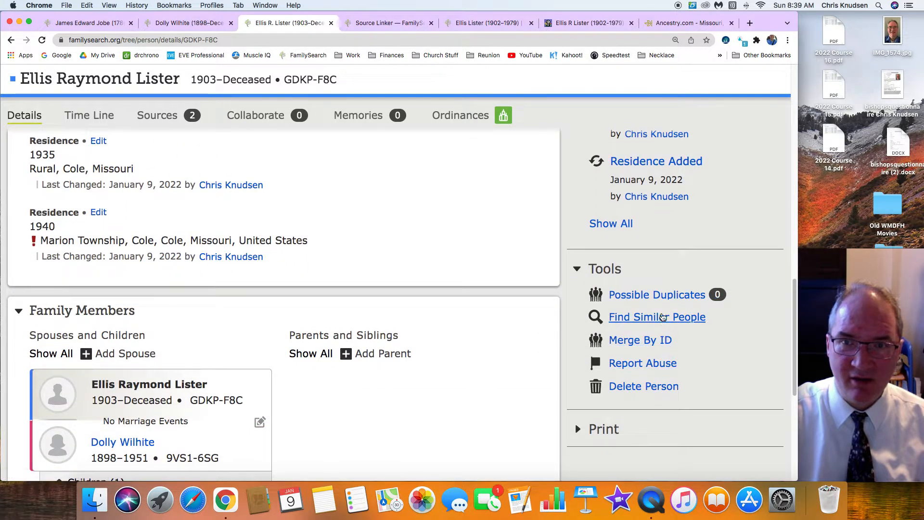
left_click(645, 343)
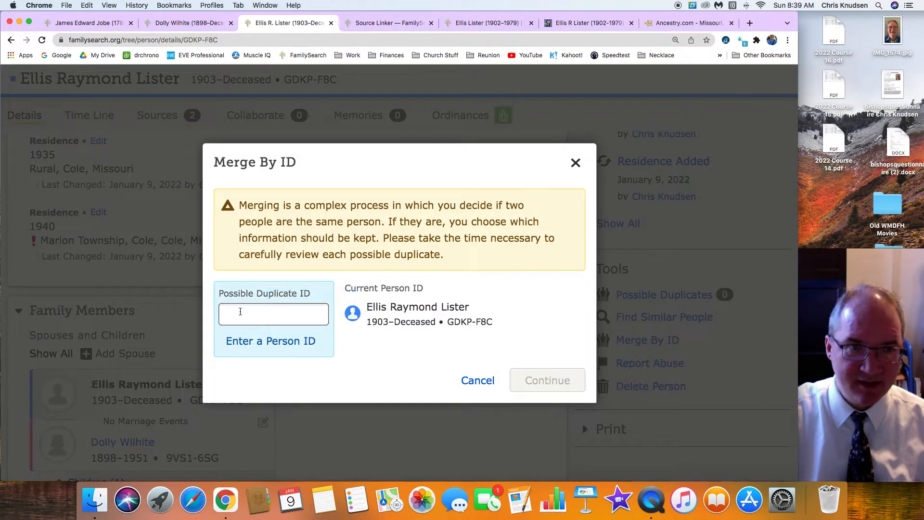
right_click(238, 317)
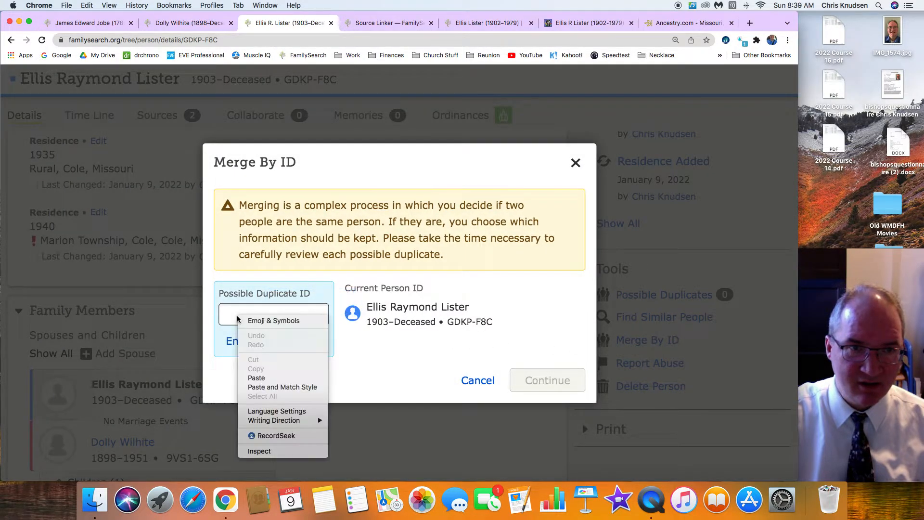
left_click(277, 379)
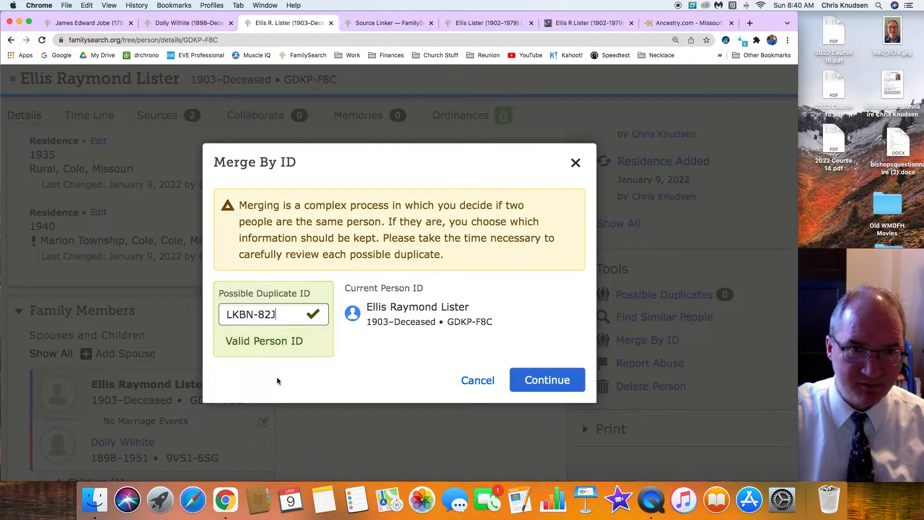
left_click(551, 381)
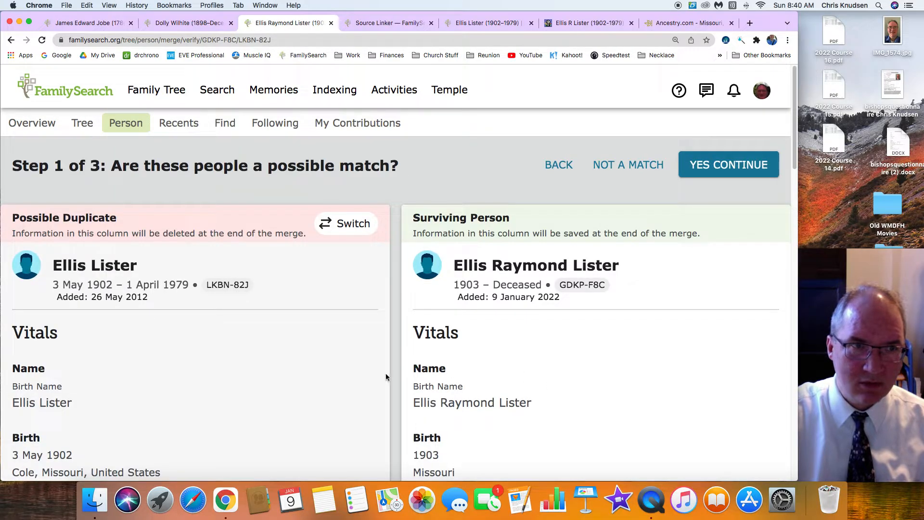
Compare the two profiles' vitals, residences, spouses, parents, siblings and sources in the first merge stage
scroll(384, 375, "down", 3)
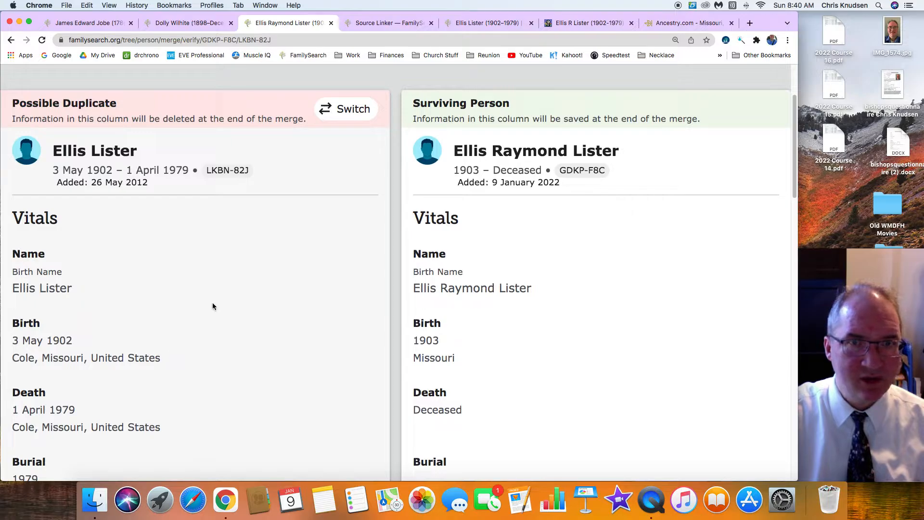
scroll(212, 302, "down", 3)
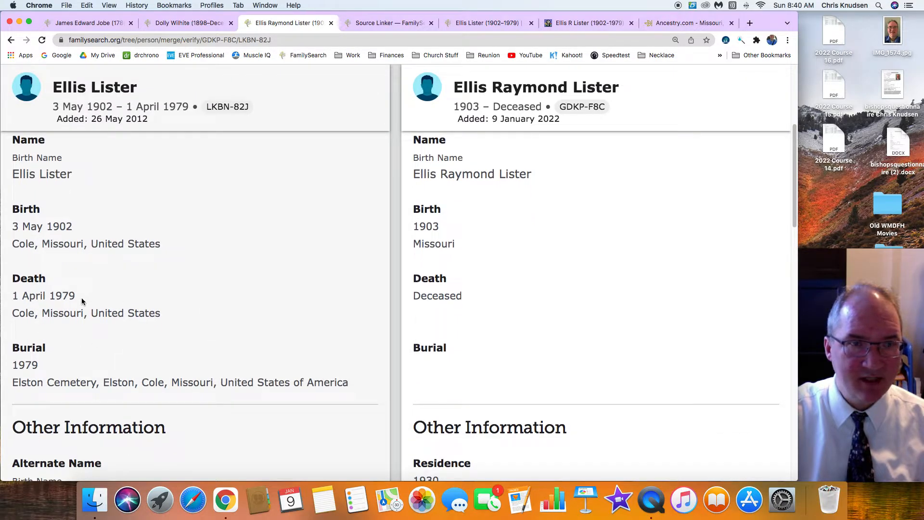
scroll(178, 336, "down", 7)
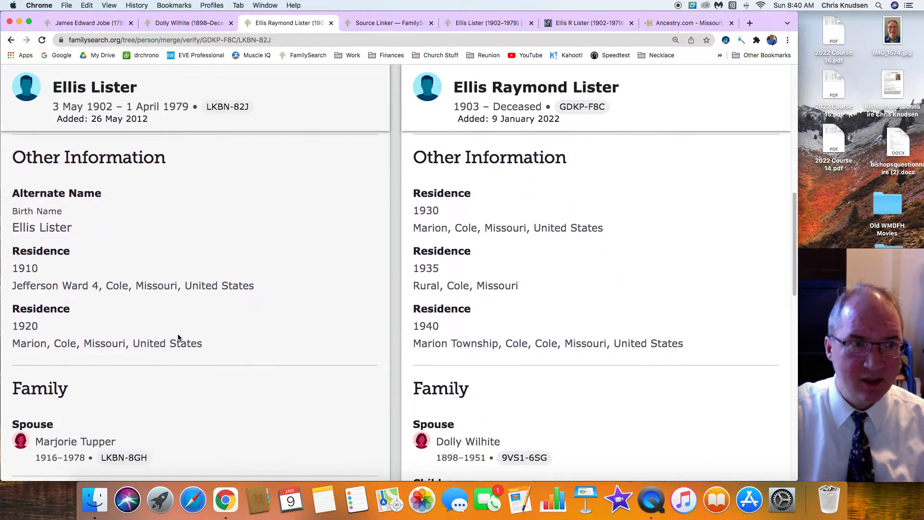
scroll(179, 336, "down", 2)
scroll(179, 332, "down", 4)
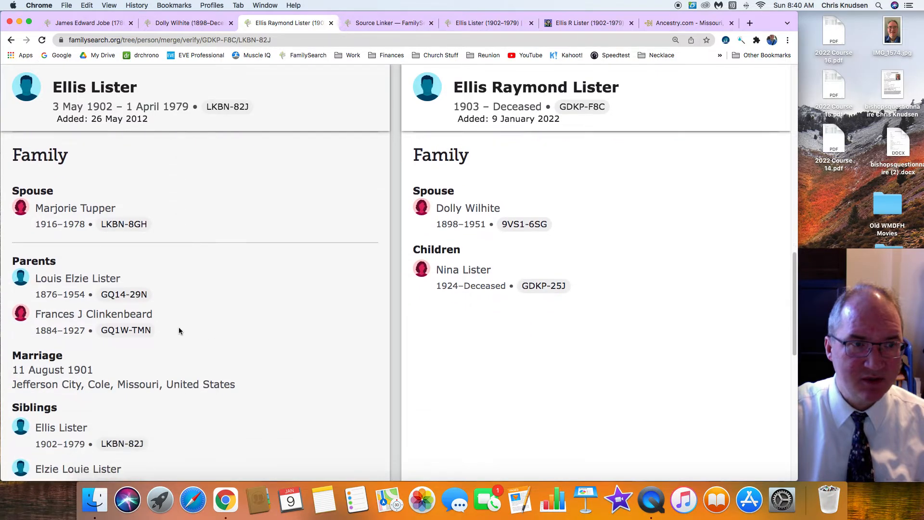
scroll(192, 350, "down", 3)
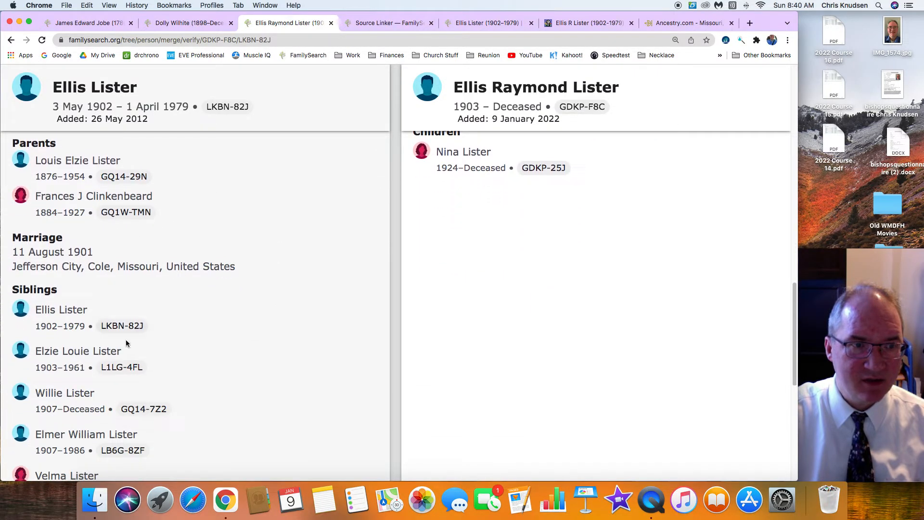
scroll(132, 346, "down", 5)
scroll(161, 333, "down", 1)
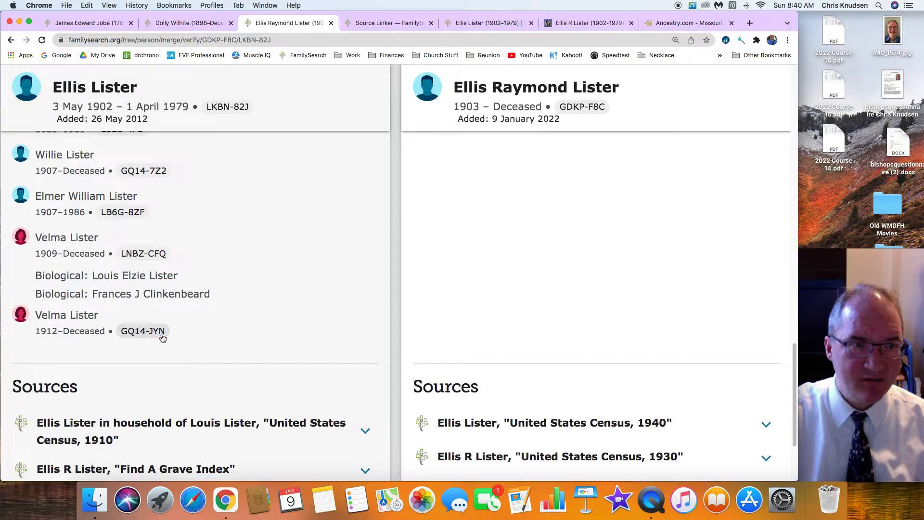
scroll(160, 333, "up", 7)
scroll(161, 336, "up", 10)
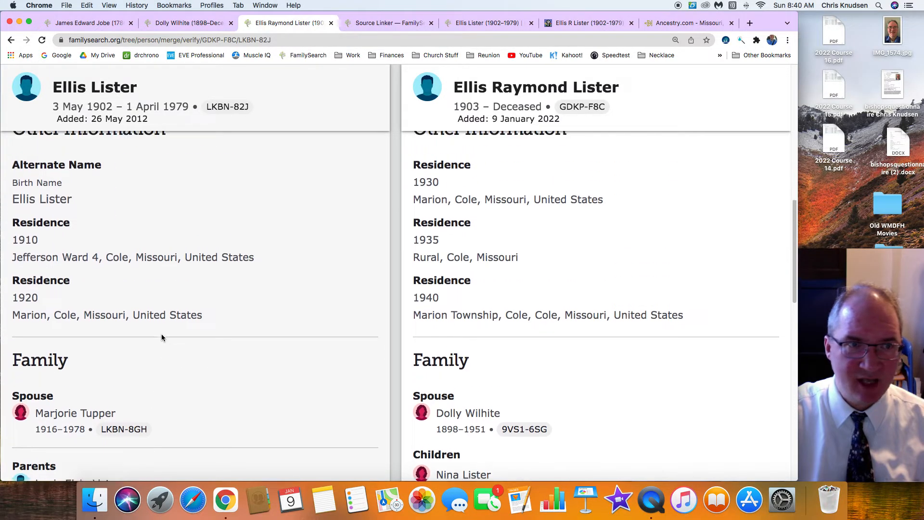
scroll(162, 337, "down", 1)
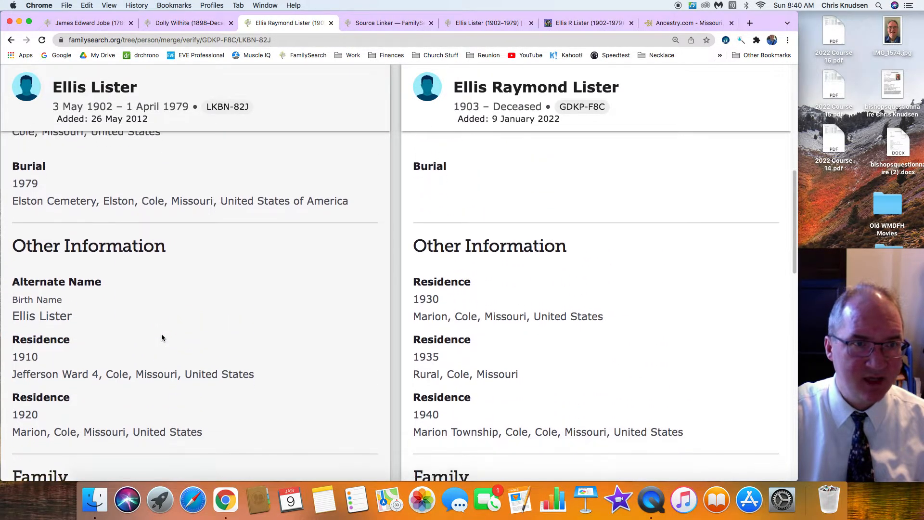
Switch the merge positions so the older profile with full birth and death dates is the surviving person
scroll(161, 337, "up", 8)
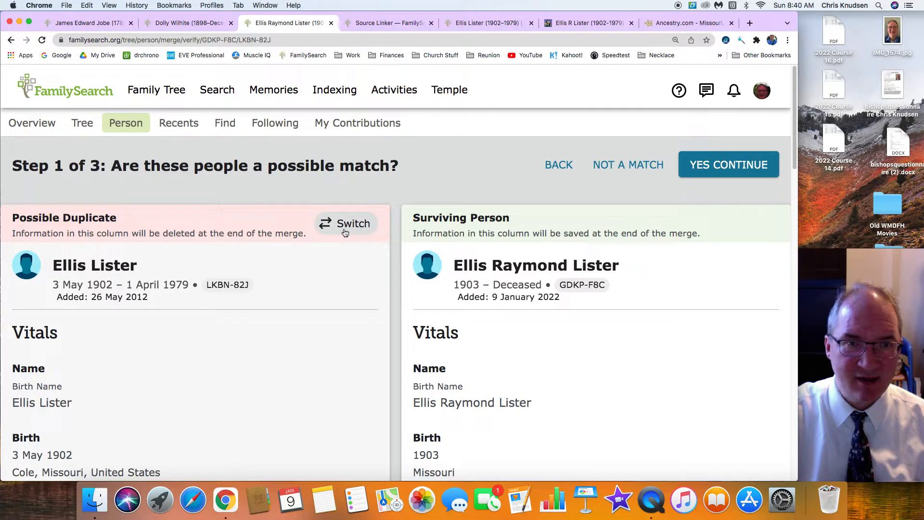
left_click(349, 225)
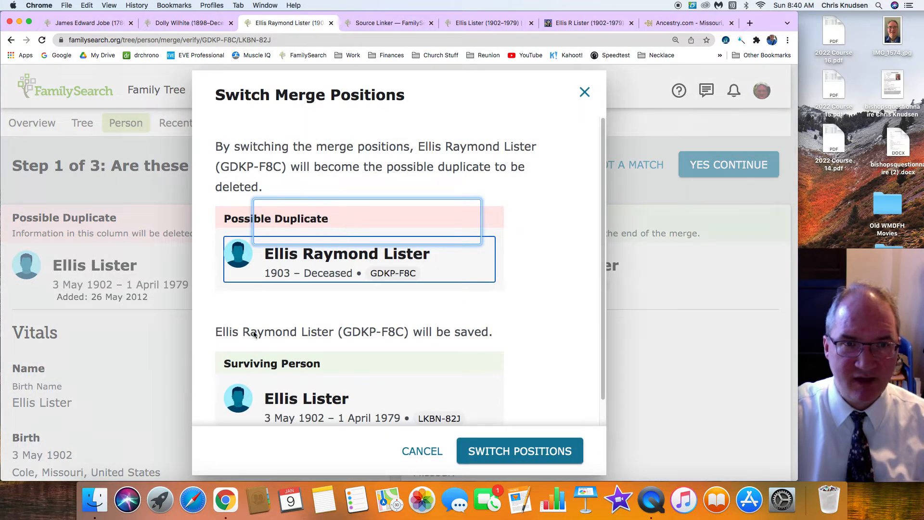
left_click(529, 450)
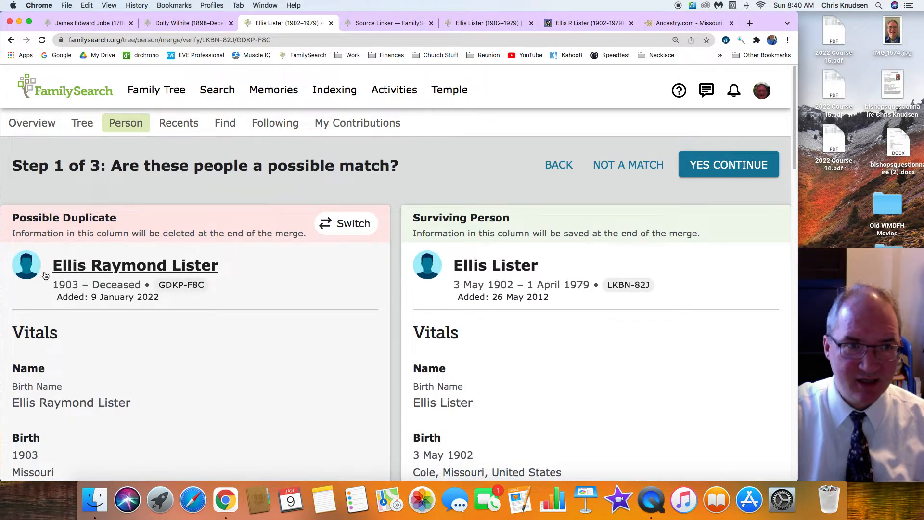
Recheck the switched profiles' vitals, family and sources, and accept the two people as a possible match
scroll(222, 355, "down", 5)
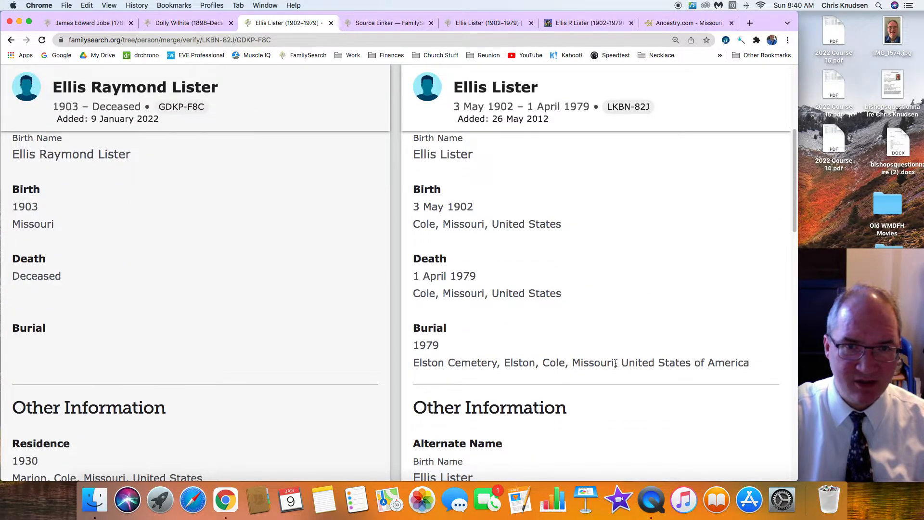
scroll(616, 363, "down", 12)
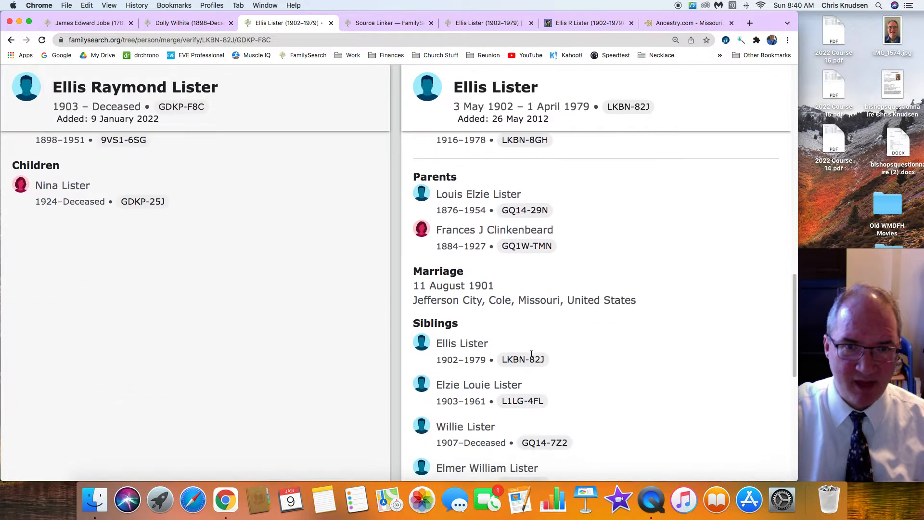
scroll(649, 312, "up", 17)
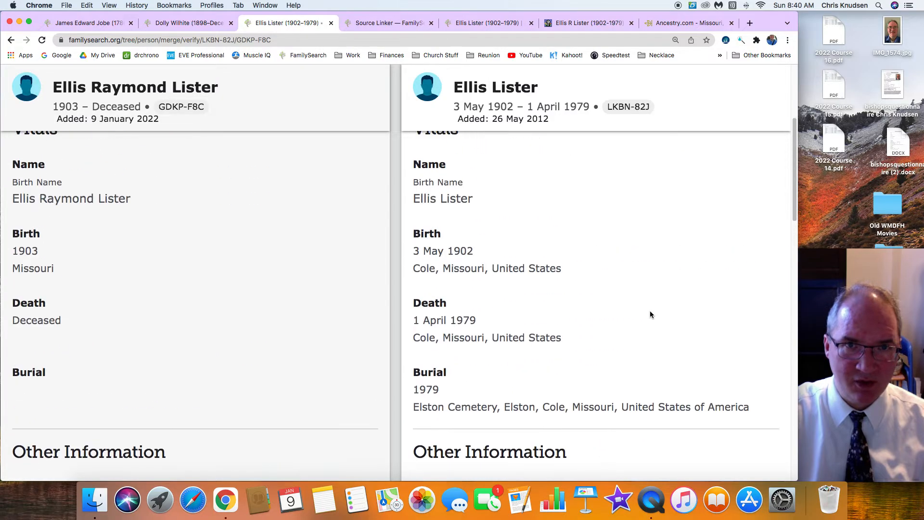
scroll(649, 314, "down", 8)
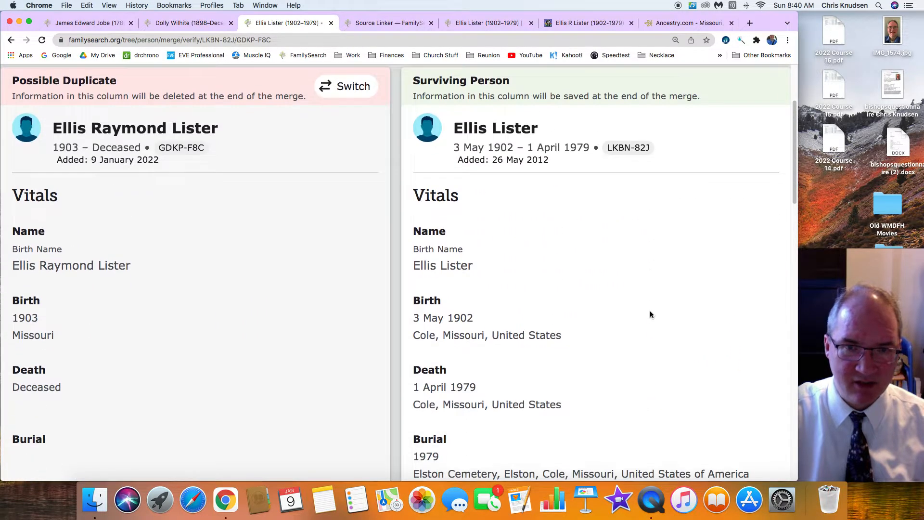
scroll(650, 314, "down", 15)
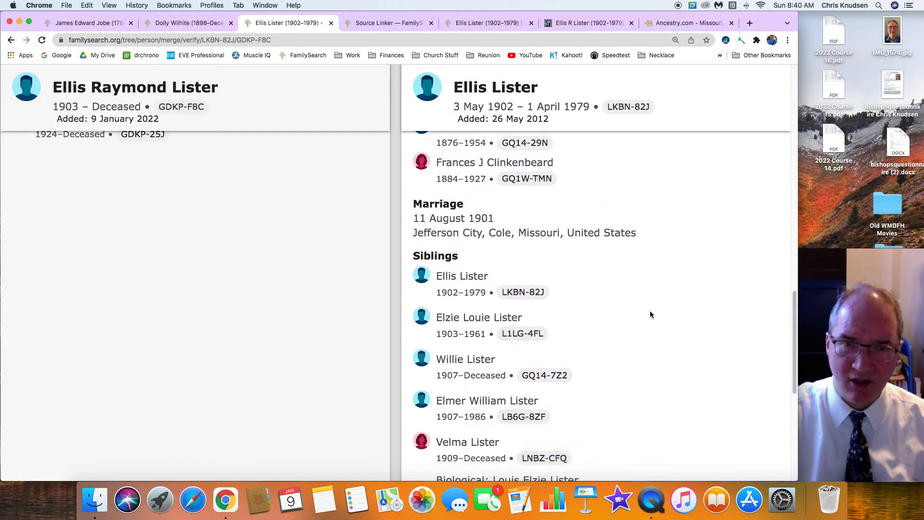
scroll(650, 314, "down", 2)
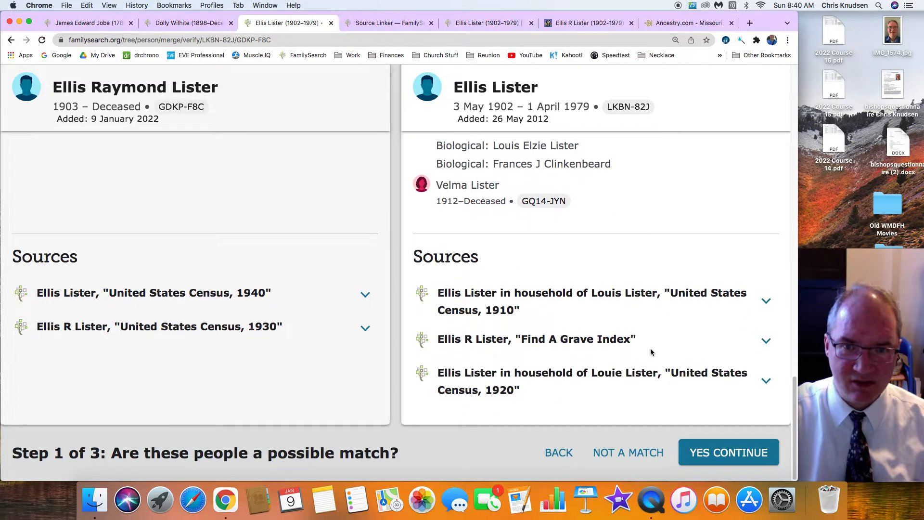
left_click(720, 451)
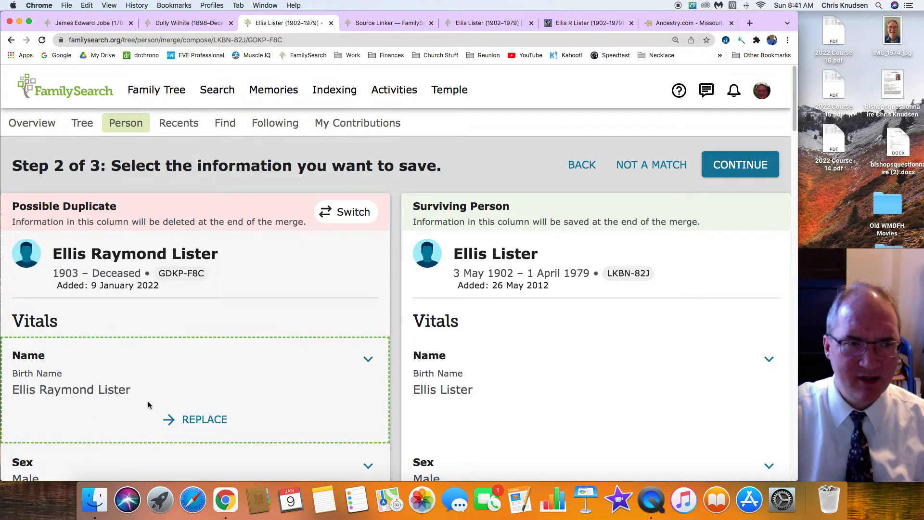
Replace the surviving person's name with the duplicate's fuller birth name, review the carried-over residences, family and sources, and accept the selection
left_click(208, 420)
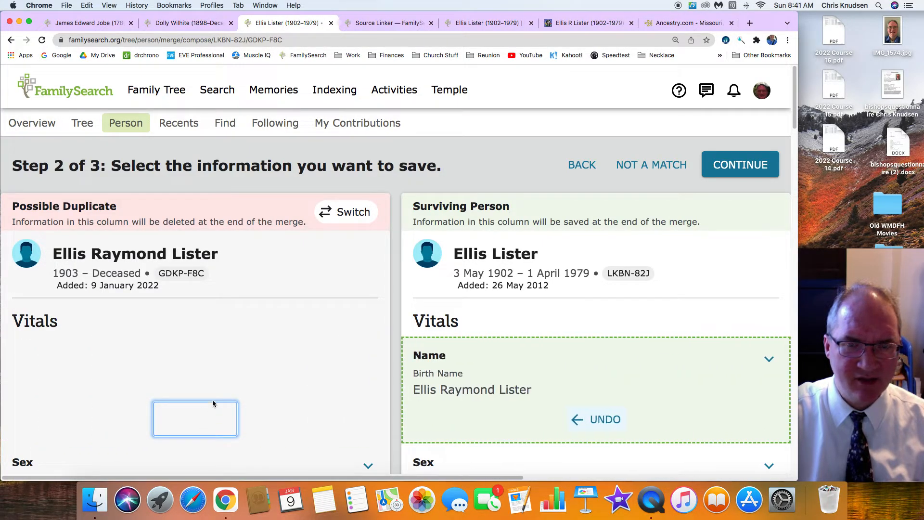
scroll(226, 392, "down", 3)
scroll(242, 385, "down", 3)
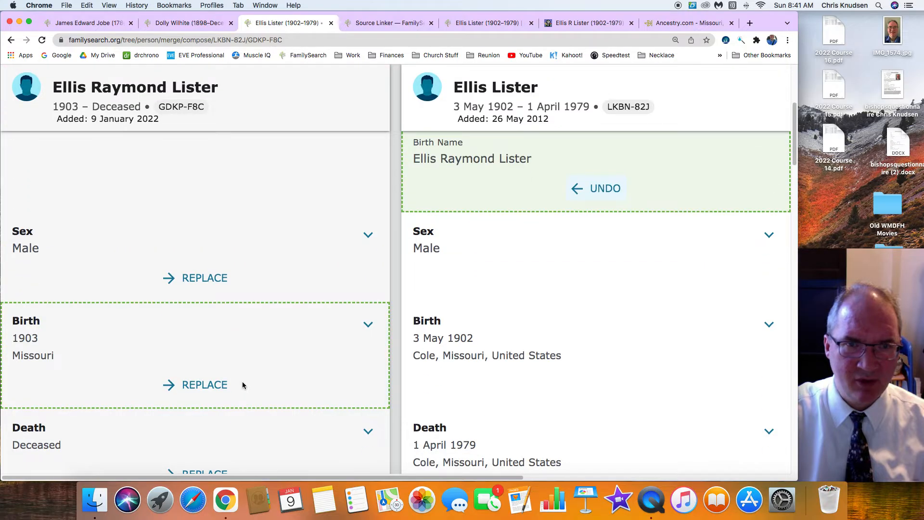
scroll(242, 384, "down", 4)
scroll(243, 385, "down", 15)
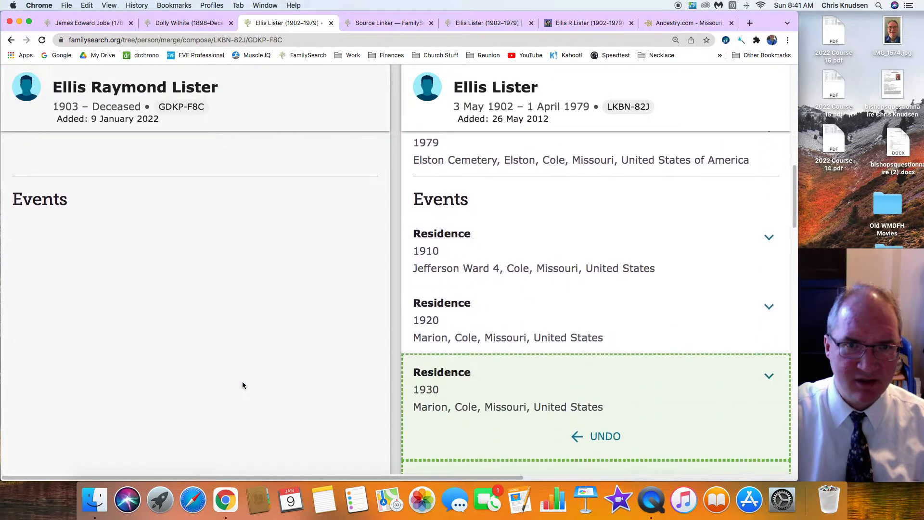
scroll(243, 384, "down", 15)
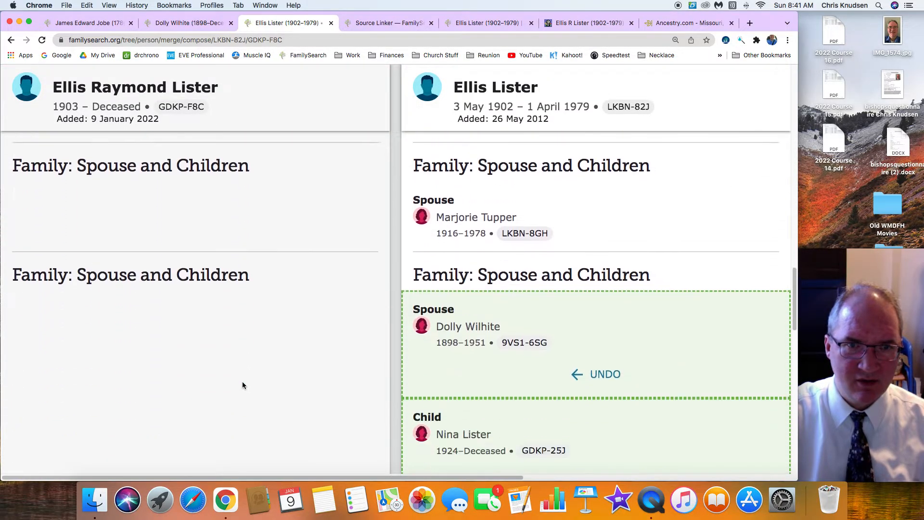
scroll(242, 385, "down", 15)
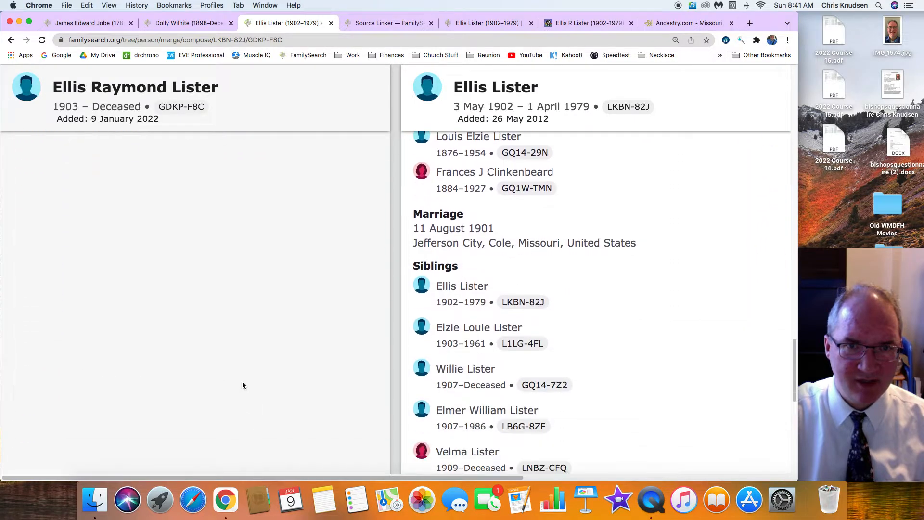
scroll(242, 385, "down", 3)
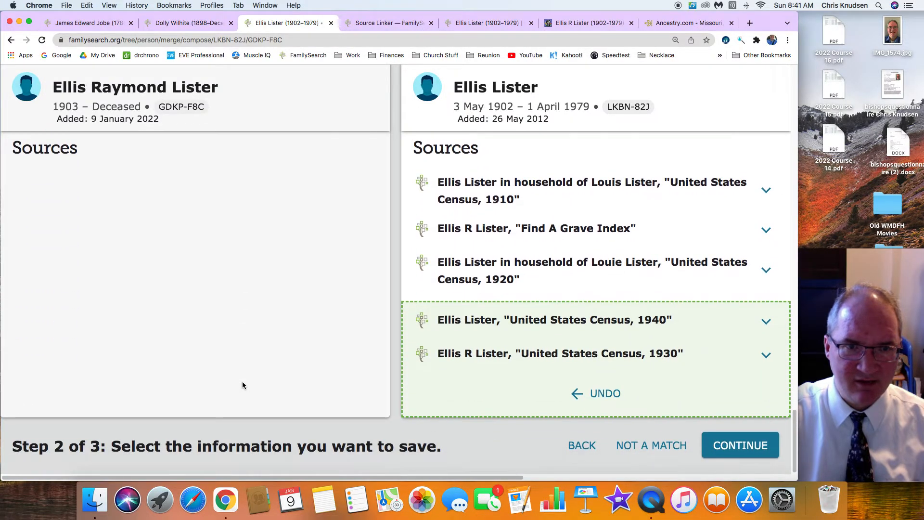
left_click(748, 450)
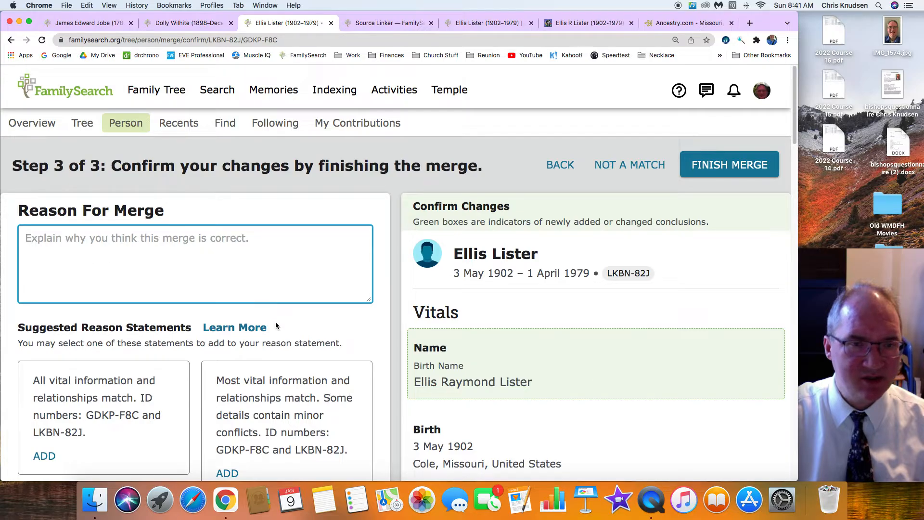
Add the suggested merge reason "Most vital information and relationships match. No details conflict." with both ID numbers
scroll(275, 321, "down", 3)
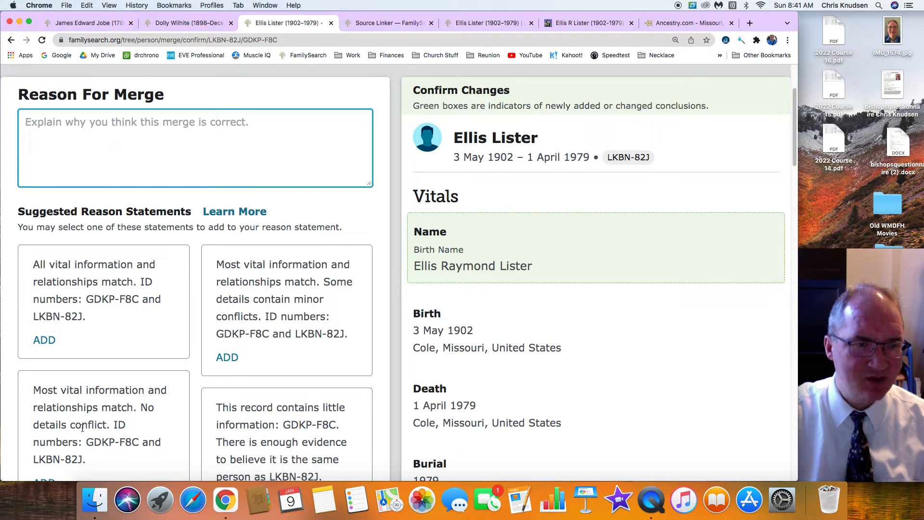
scroll(68, 433, "down", 2)
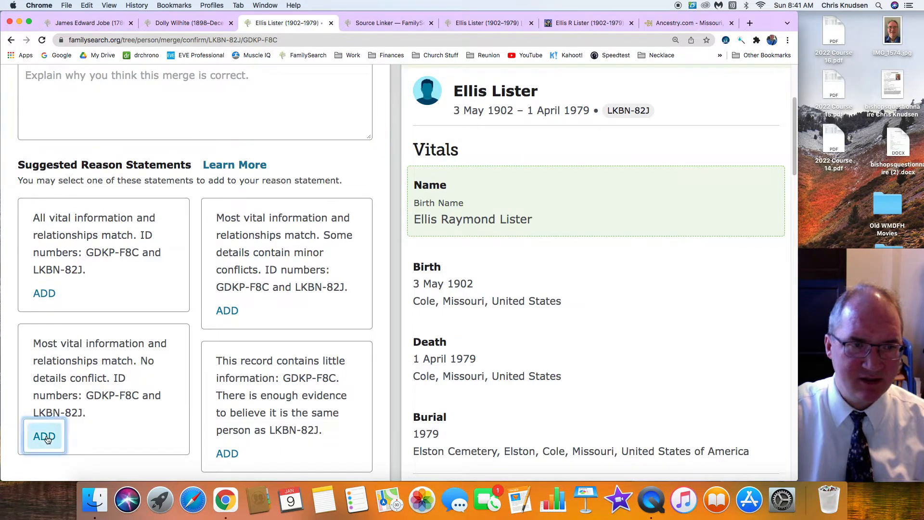
left_click(44, 436)
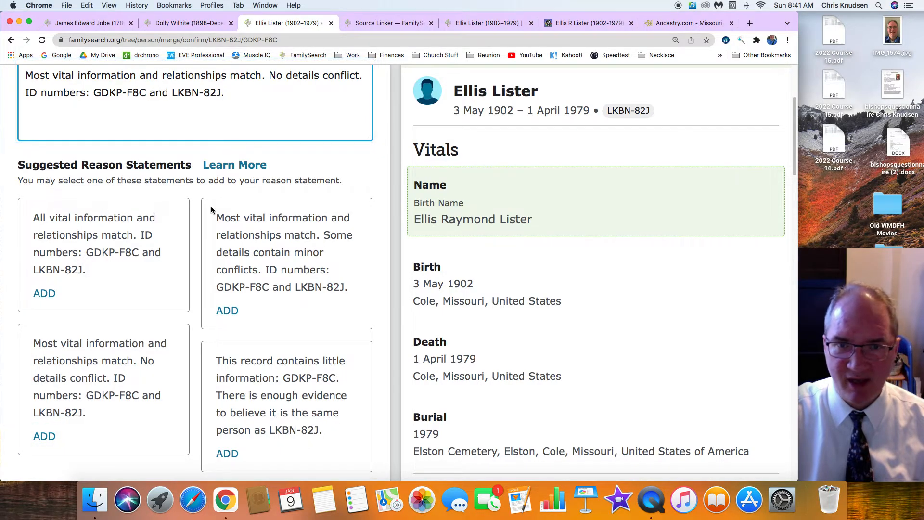
Review the merged profile's vitals, residences, family and sources on the confirmation page, and finish the merge
scroll(350, 252, "down", 5)
scroll(351, 252, "down", 12)
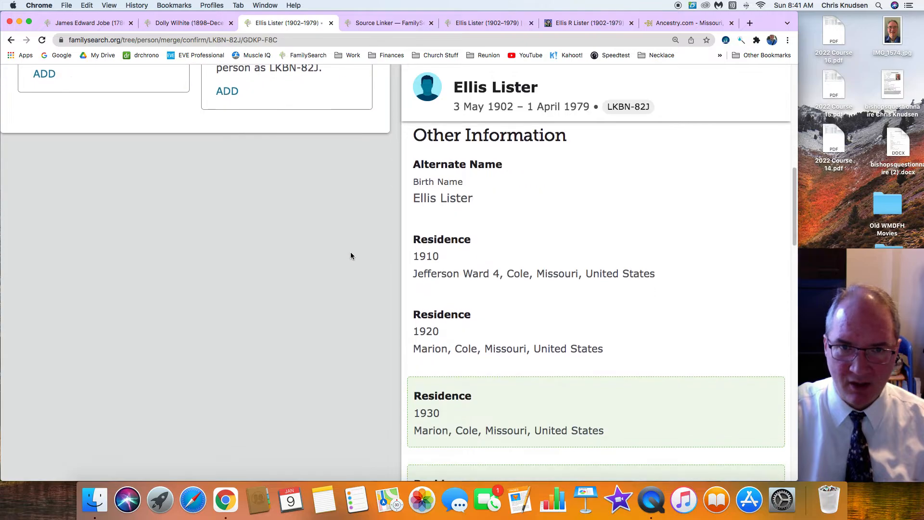
scroll(350, 252, "down", 15)
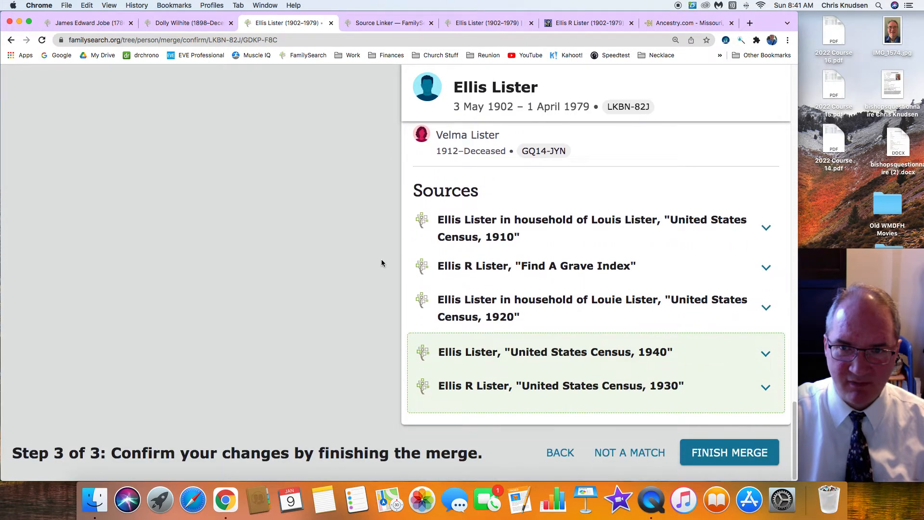
left_click(717, 454)
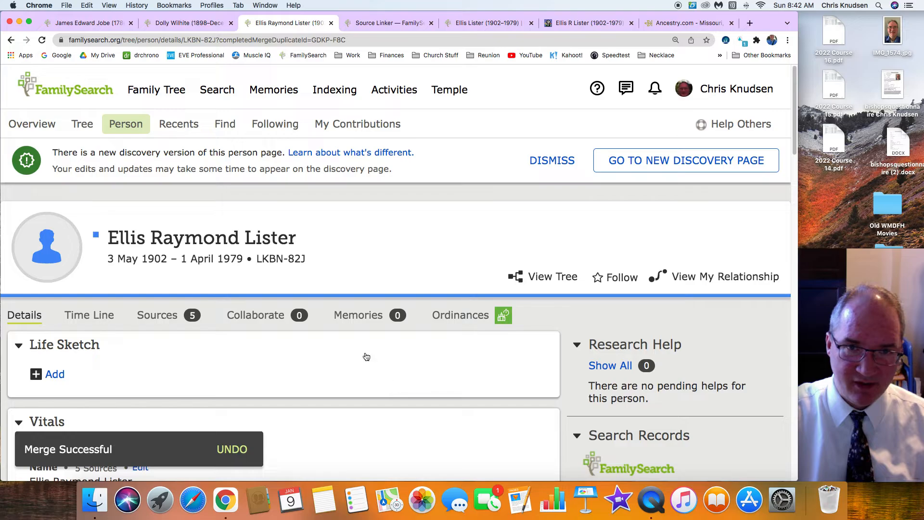
Examine the merged husband's profile, checking his vitals, residences, spouses and children, and parents and siblings
scroll(357, 361, "down", 5)
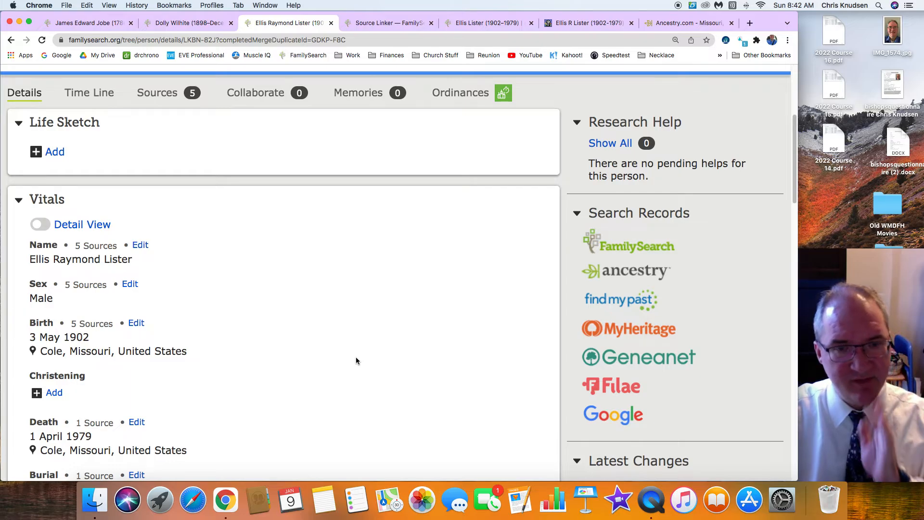
scroll(336, 352, "down", 6)
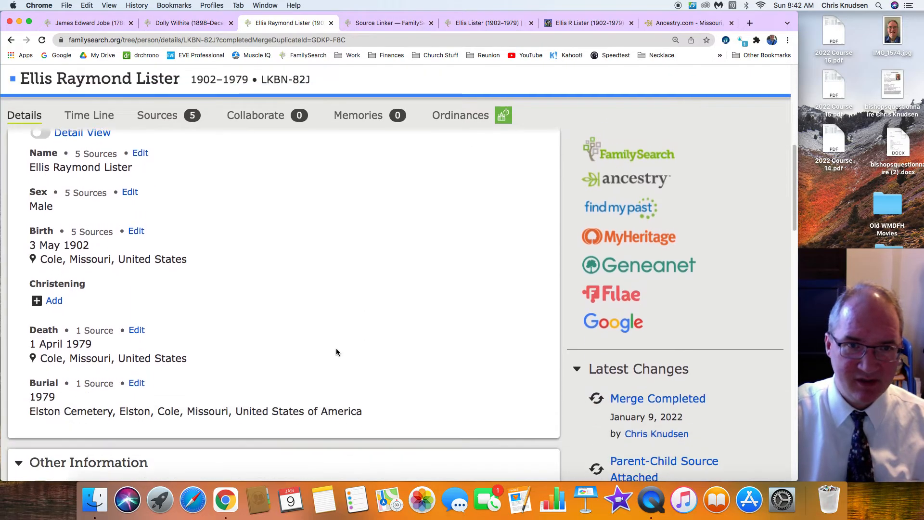
scroll(337, 352, "down", 10)
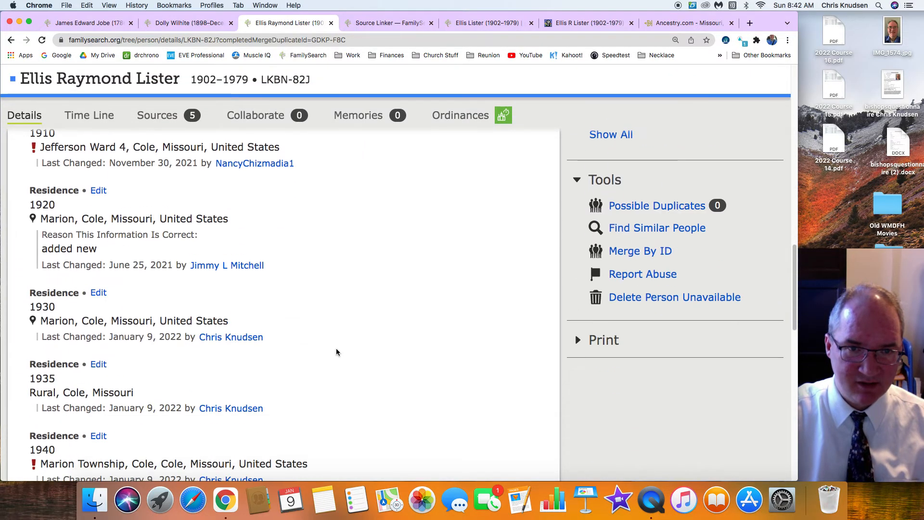
scroll(337, 352, "up", 11)
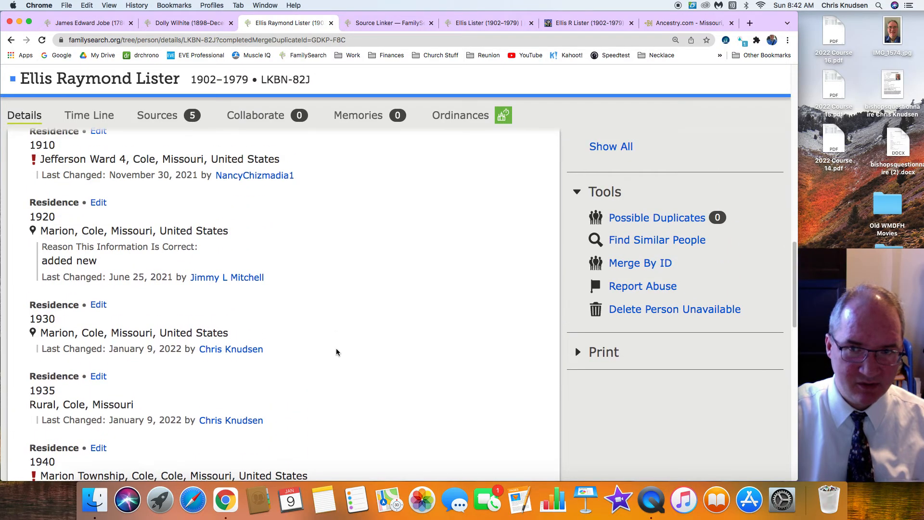
scroll(336, 352, "down", 11)
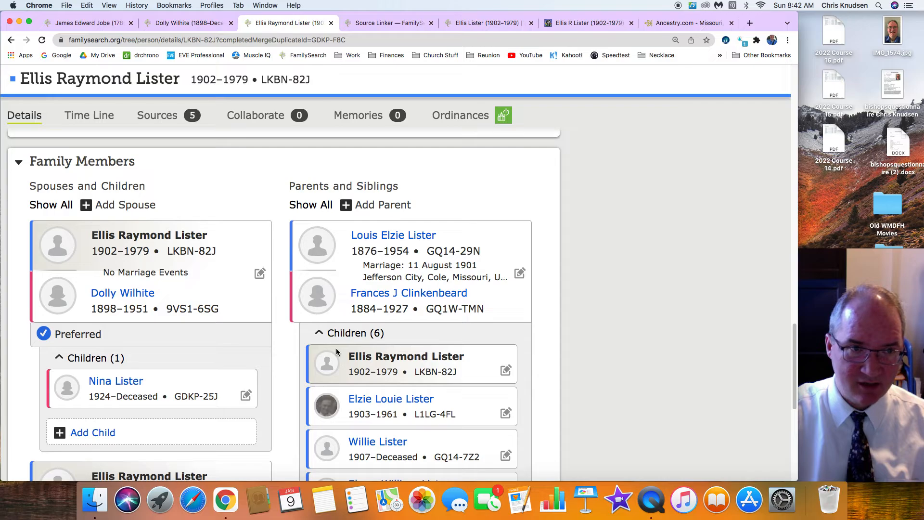
scroll(131, 396, "down", 5)
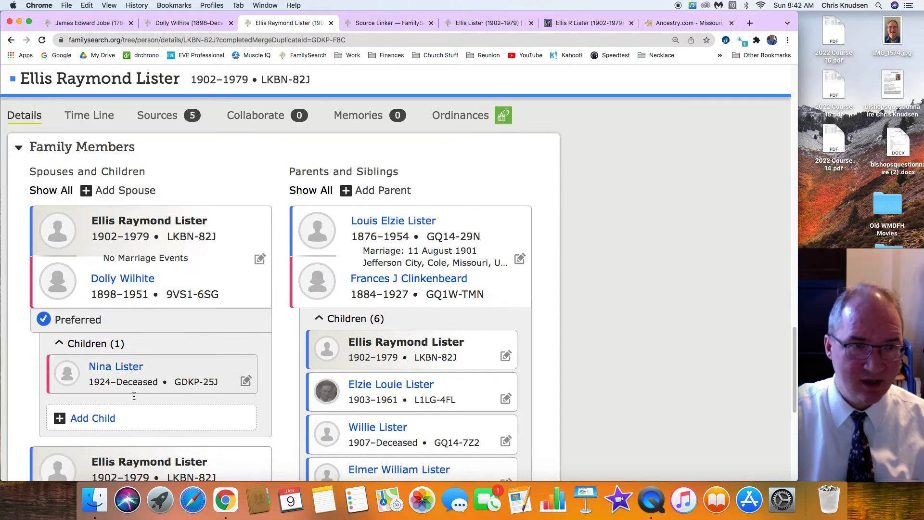
scroll(134, 396, "up", 4)
scroll(134, 399, "up", 5)
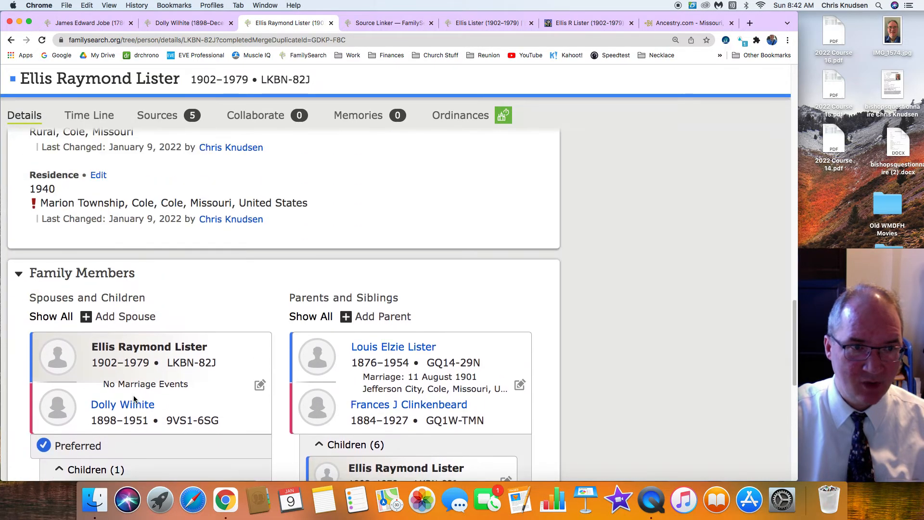
scroll(213, 388, "down", 3)
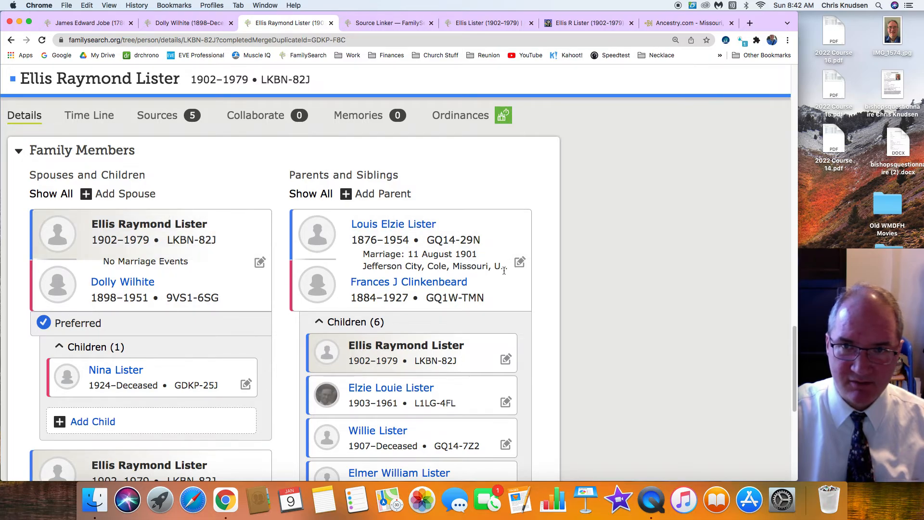
scroll(503, 270, "up", 20)
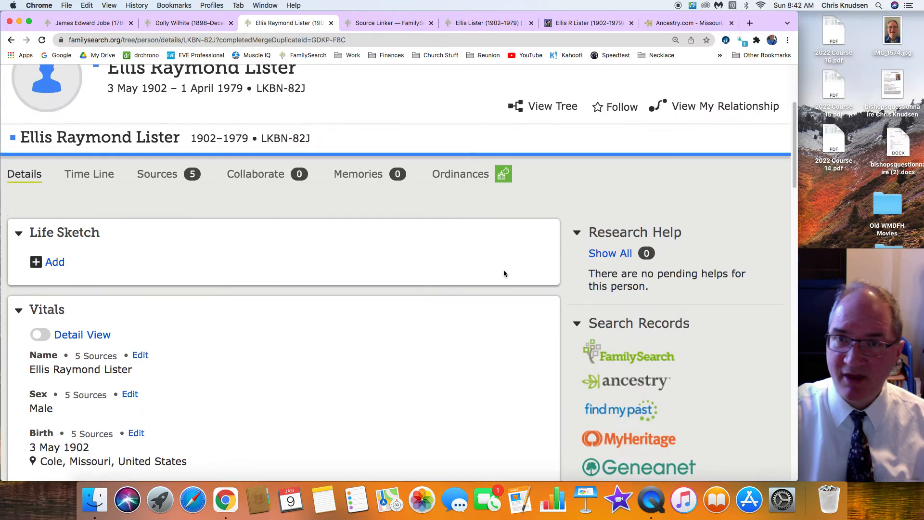
scroll(504, 273, "up", 5)
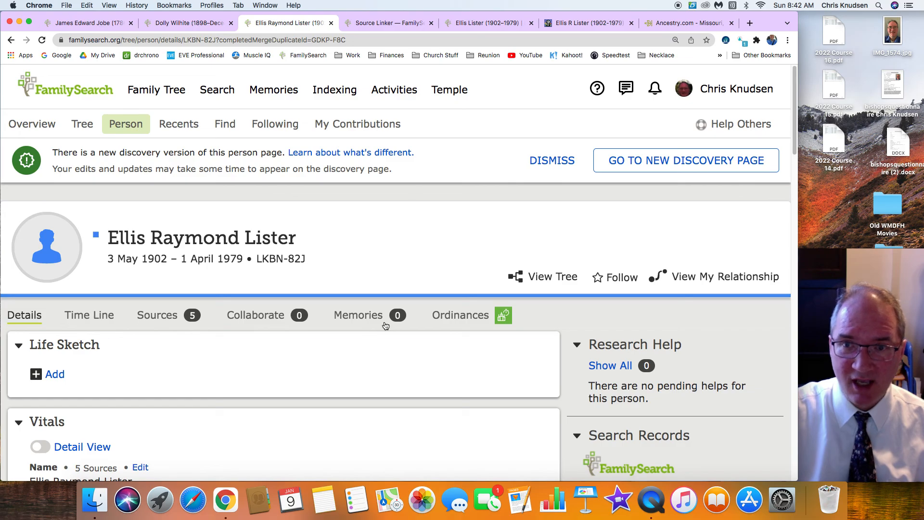
right_click(641, 499)
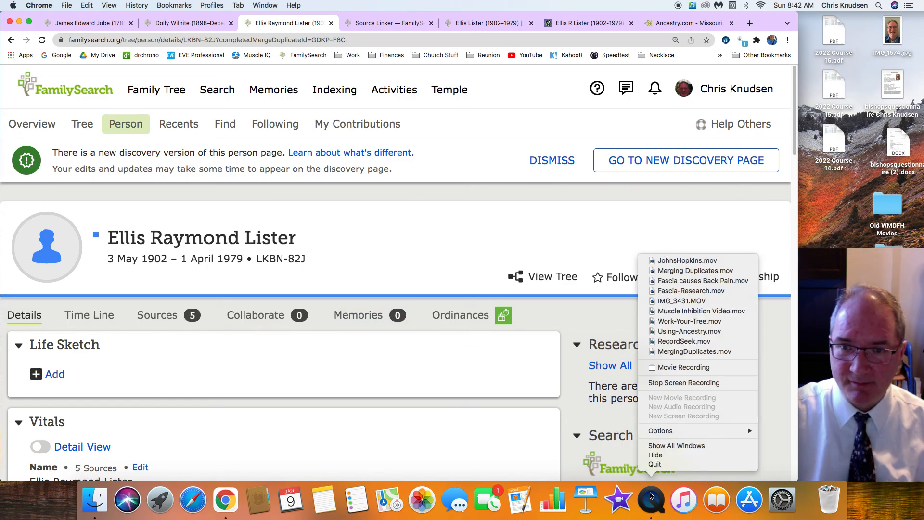